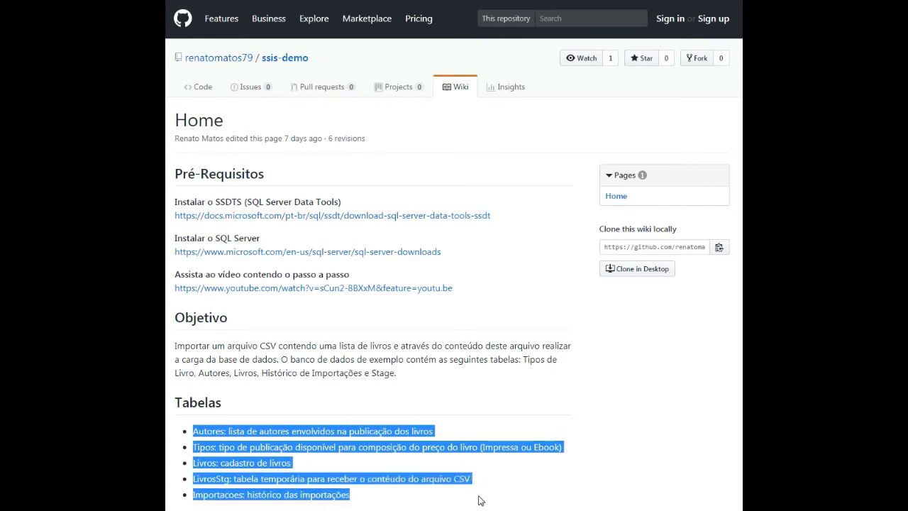
Copy the HTTPS clone URL of the ssis-demo repository from its code page
left_click(425, 419)
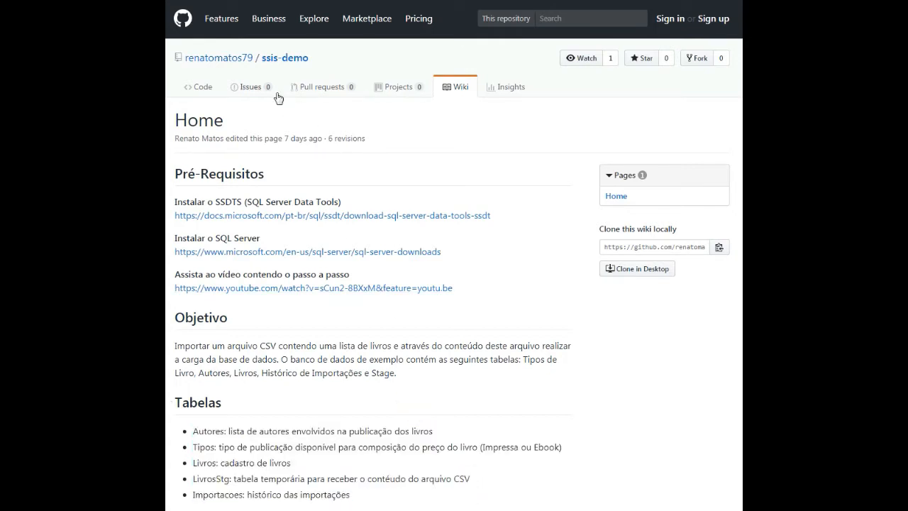
left_click(203, 93)
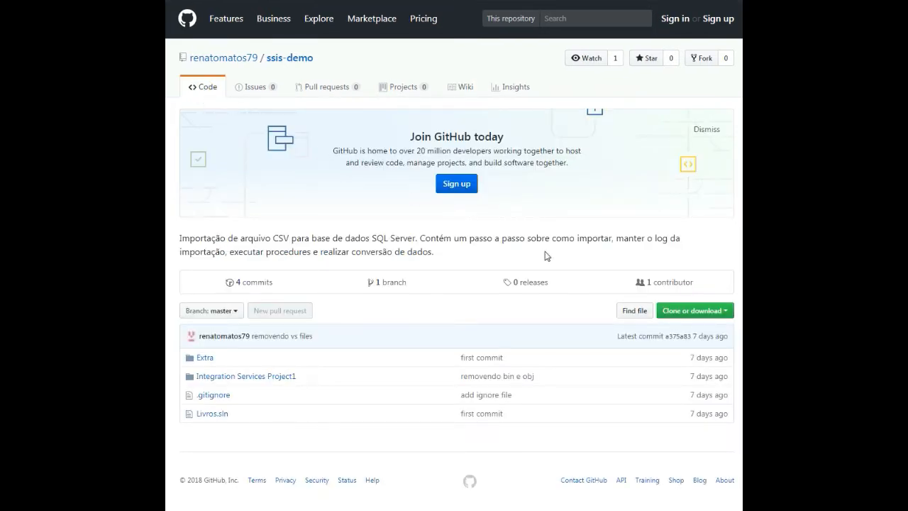
left_click(729, 312)
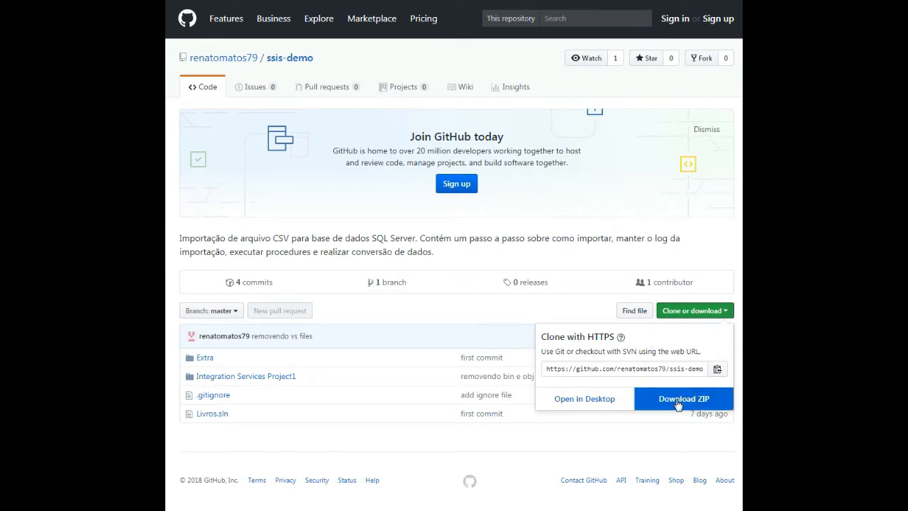
left_click(718, 370)
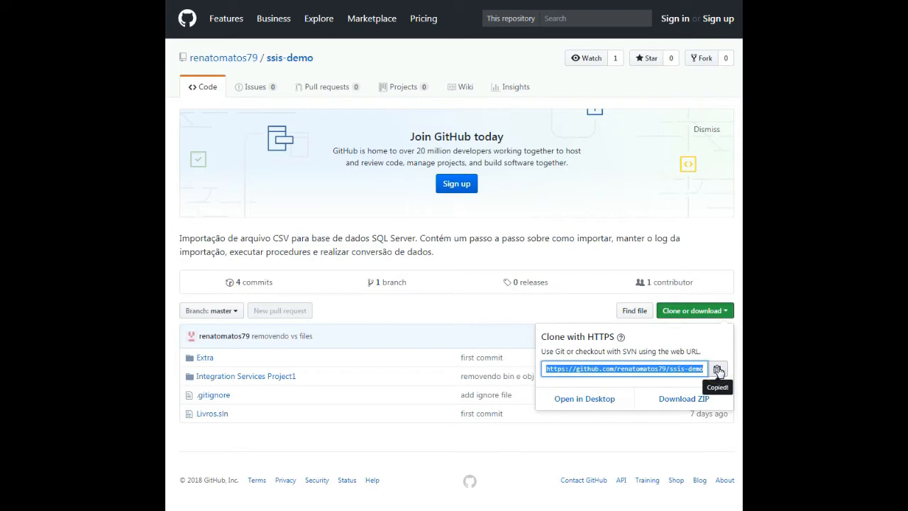
left_click(514, 197)
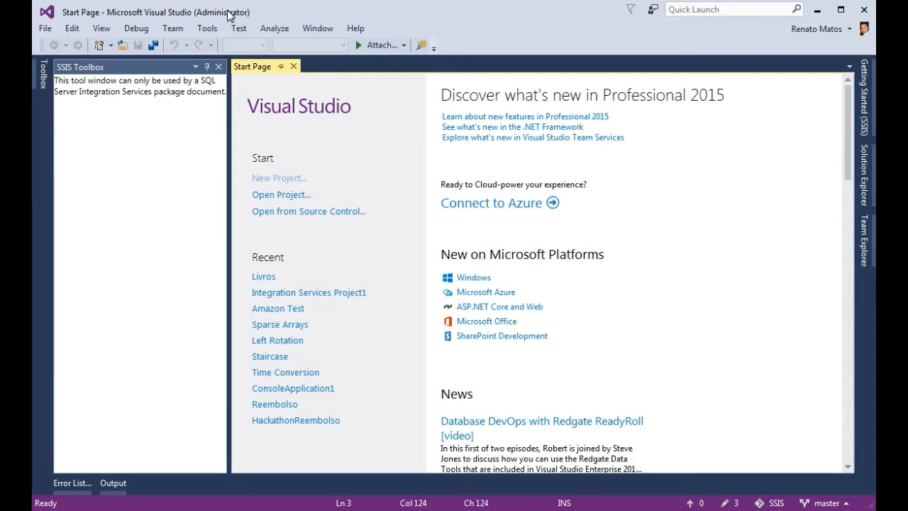
left_click(45, 29)
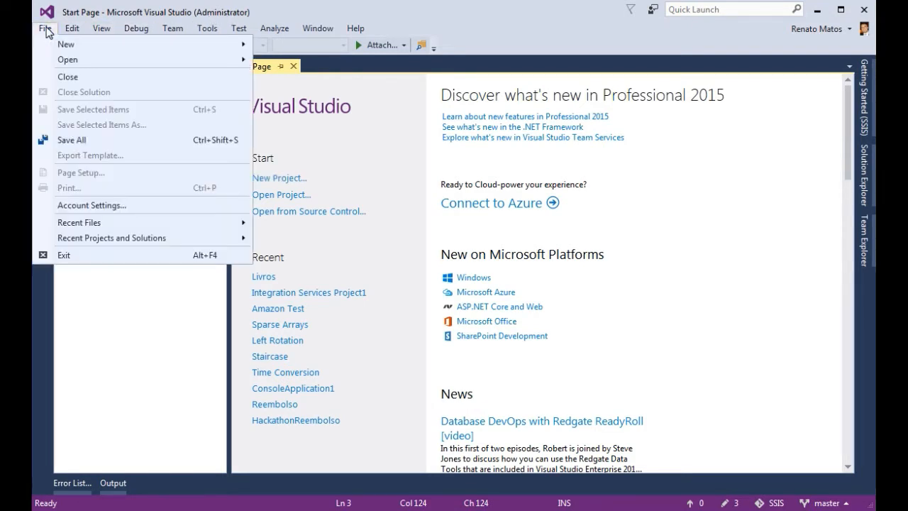
mouse_move(54, 49)
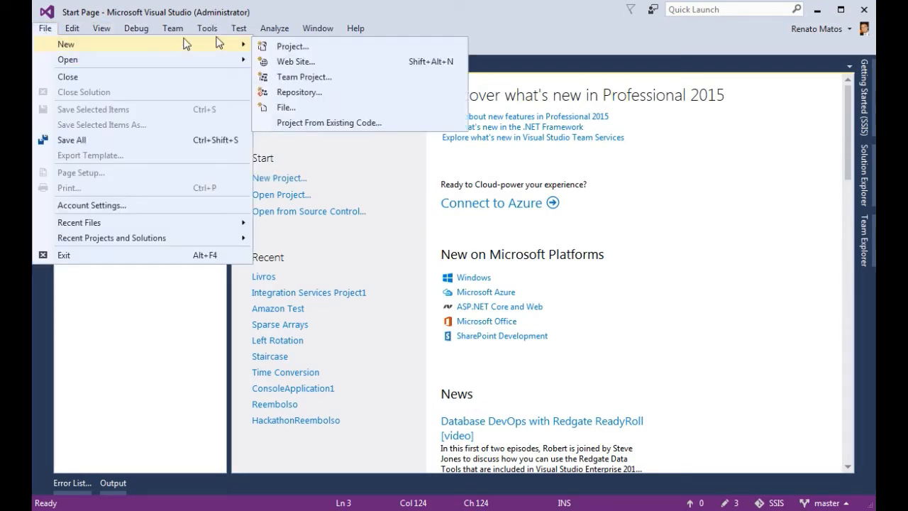
left_click(292, 47)
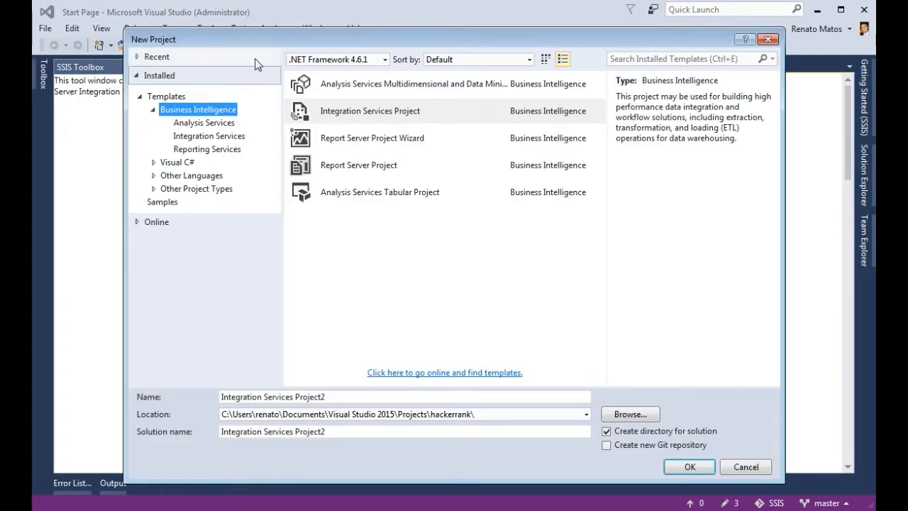
left_click(152, 110)
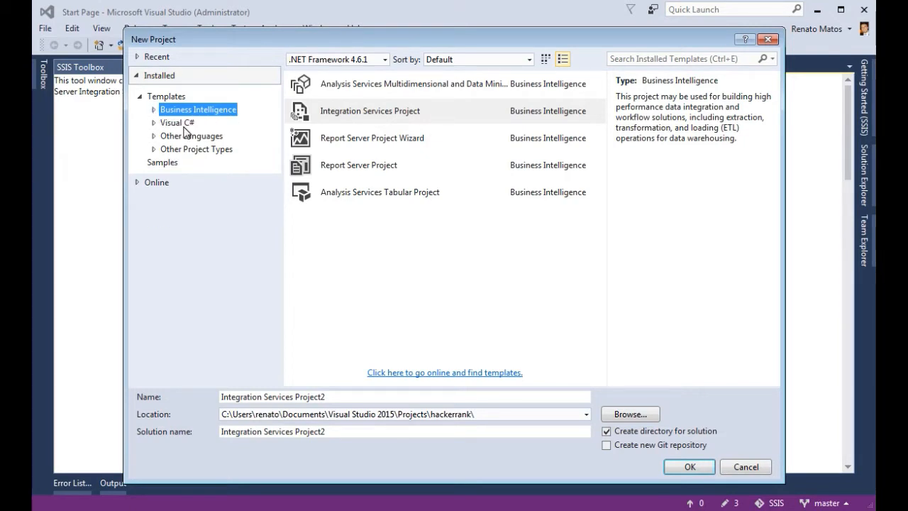
left_click(183, 125)
left_click(186, 103)
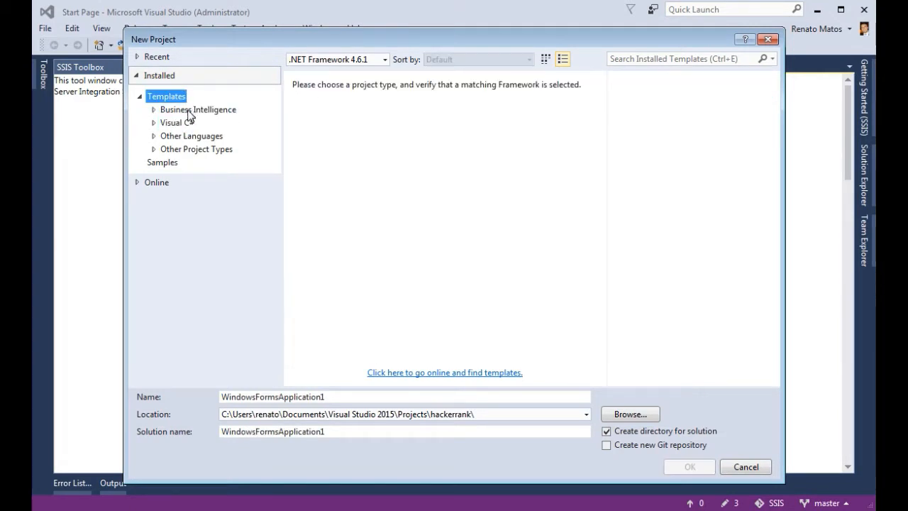
left_click(206, 112)
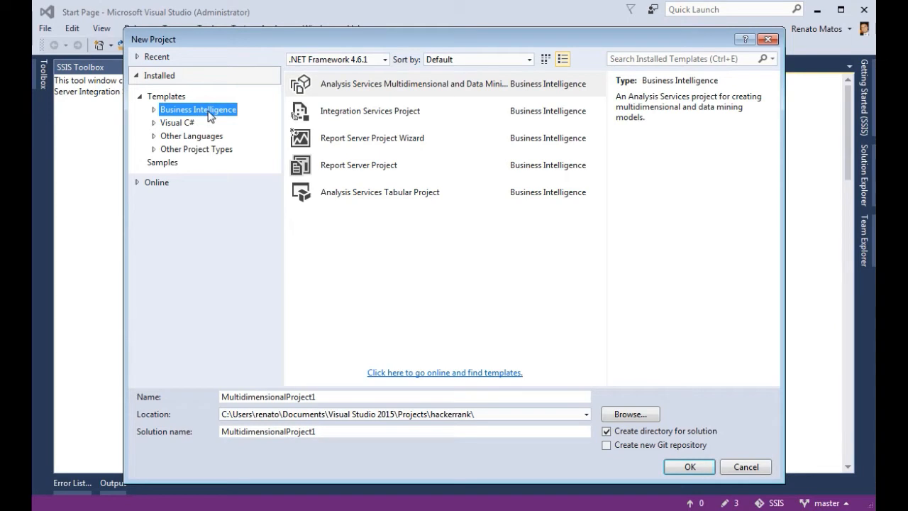
left_click(343, 110)
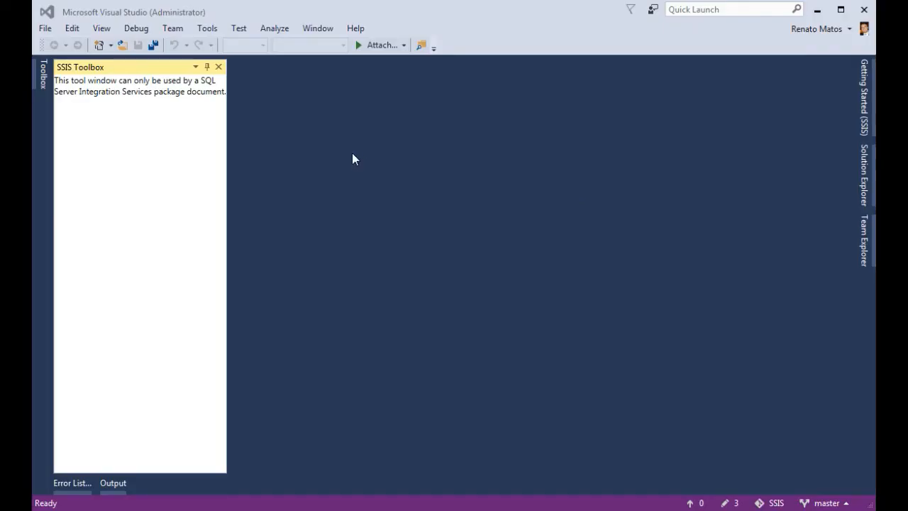
Start a new project from the Business Intelligence template Integration Services Project, with C:\Projetos as its location
left_click(44, 29)
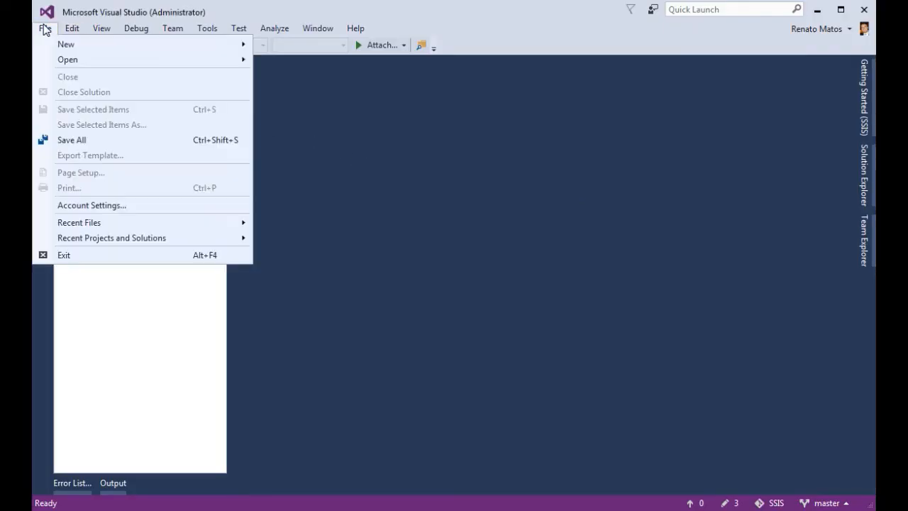
mouse_move(58, 47)
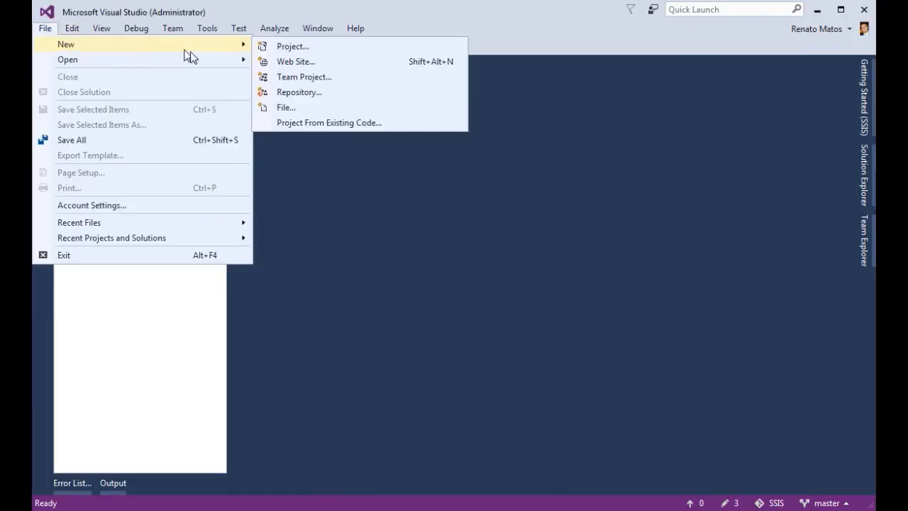
left_click(282, 48)
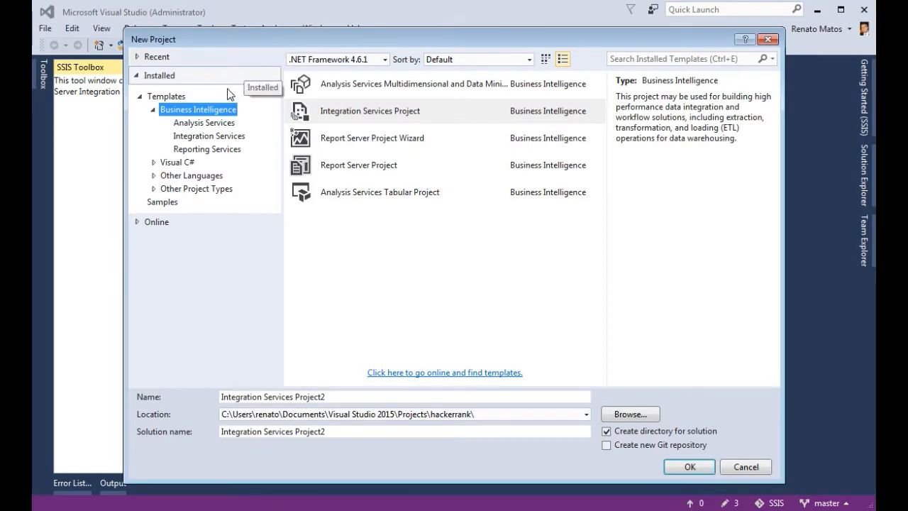
left_click(334, 110)
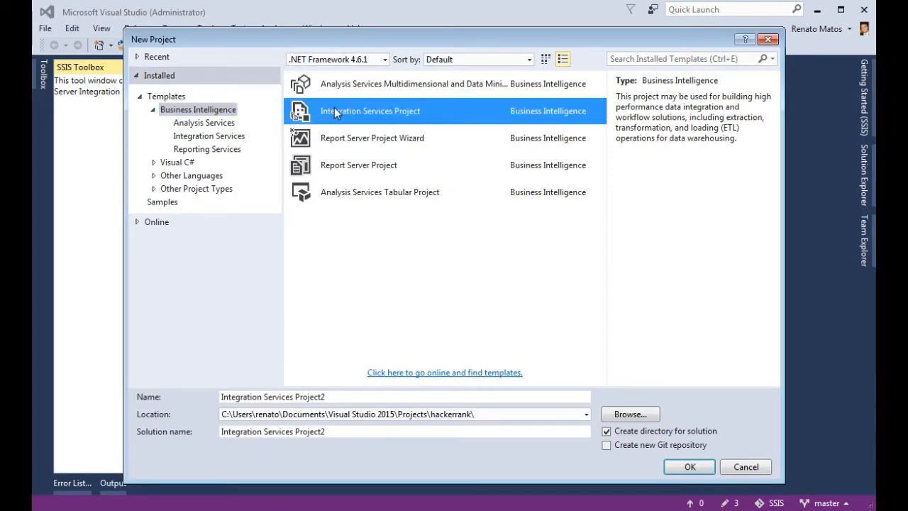
left_click(478, 414)
key("ctrl+v")
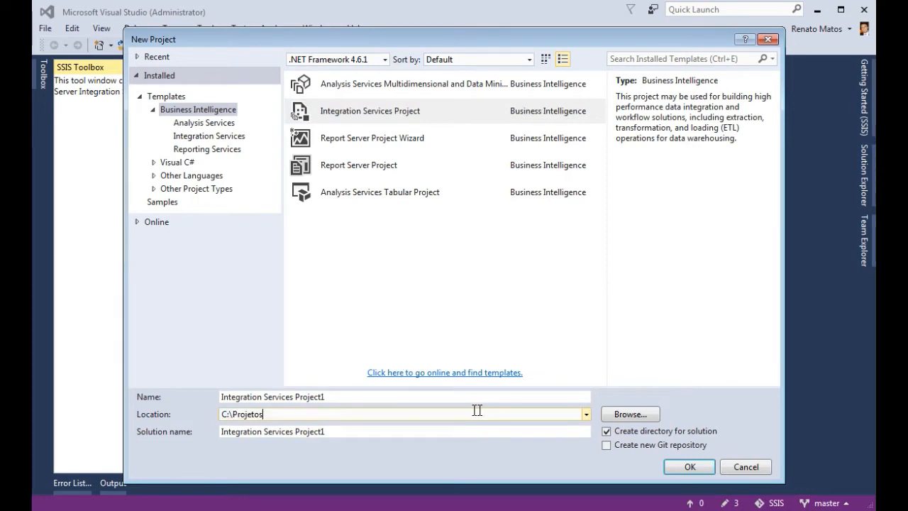
Name the new project and its solution SSIS-Demo
left_click(373, 397)
left_click_drag(368, 395, 180, 388)
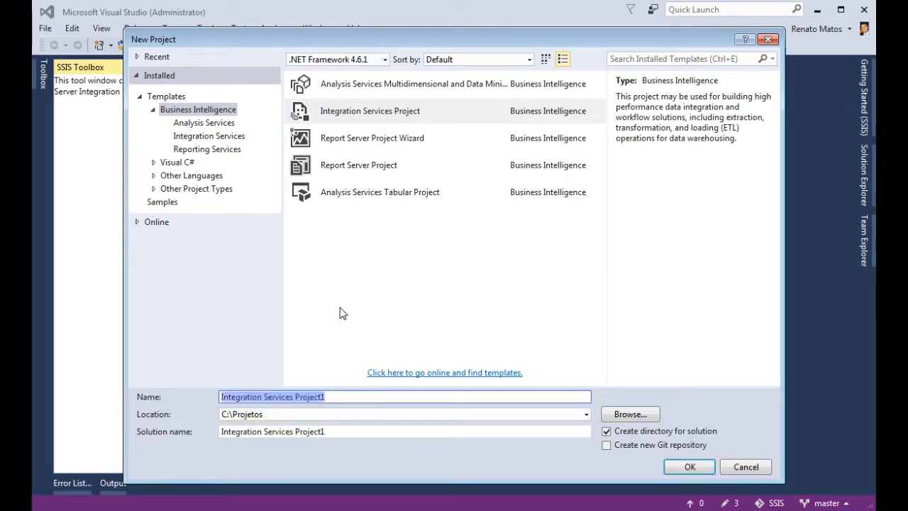
type("SSIS")
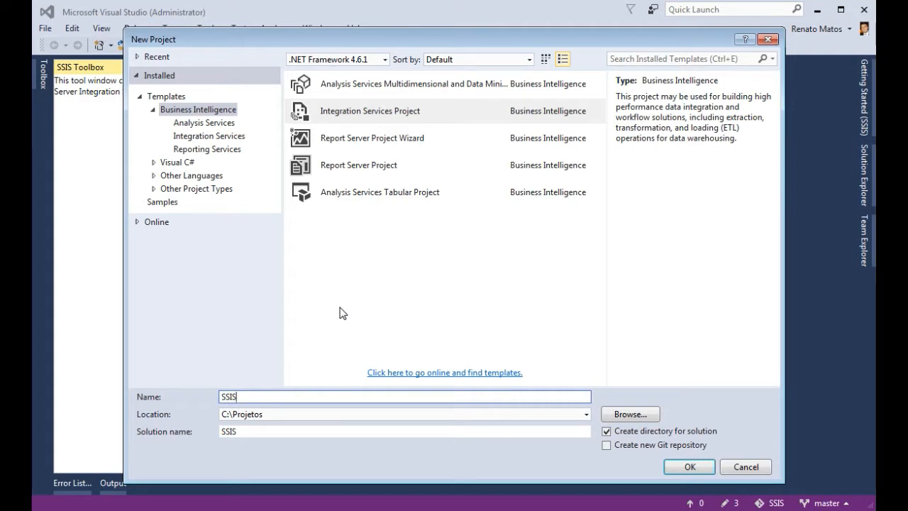
type("-Demo")
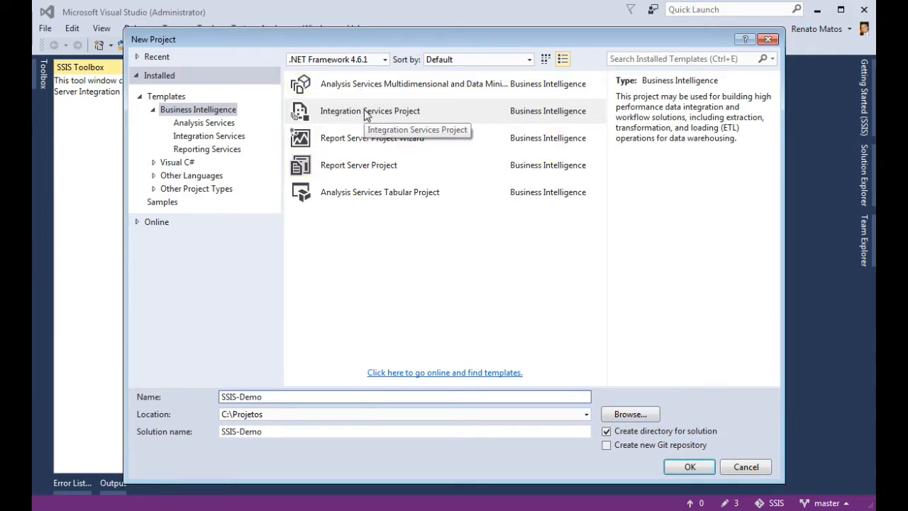
Set the target framework to .NET Framework 4.5.2 and create the Integration Services project
left_click(385, 60)
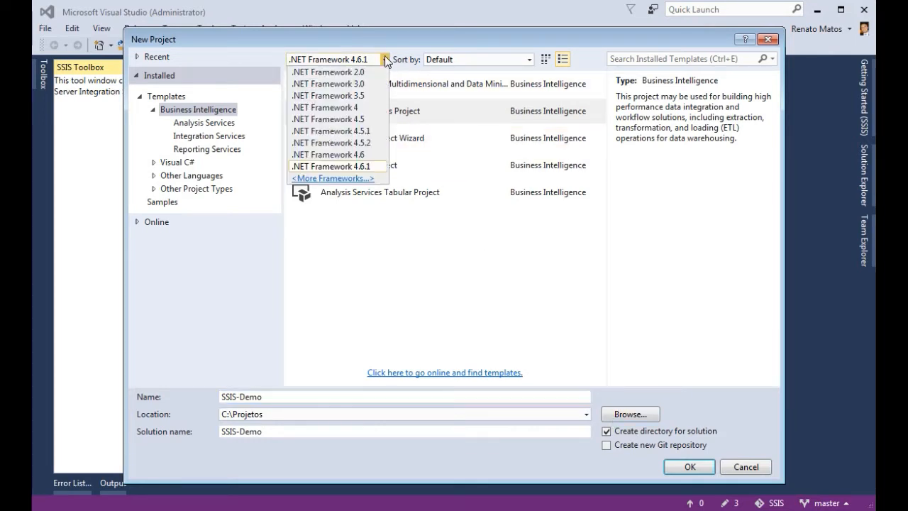
left_click(373, 120)
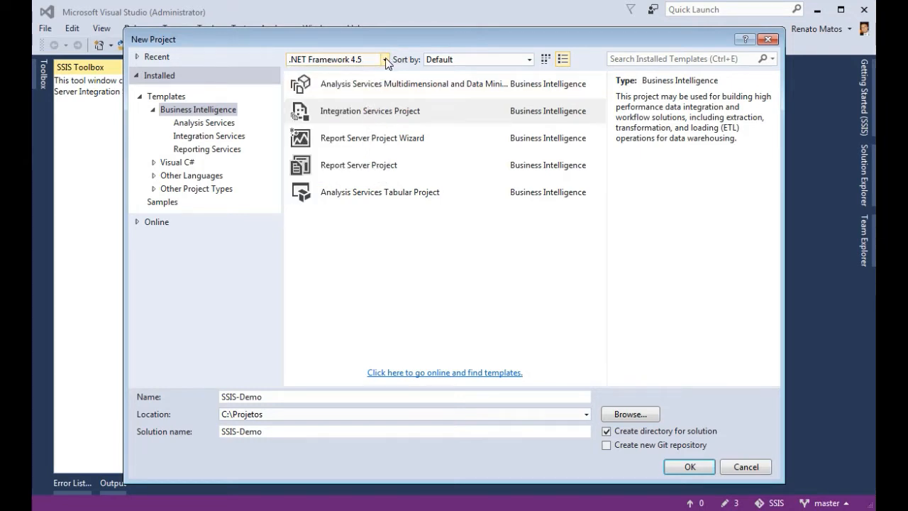
left_click(384, 61)
left_click(383, 143)
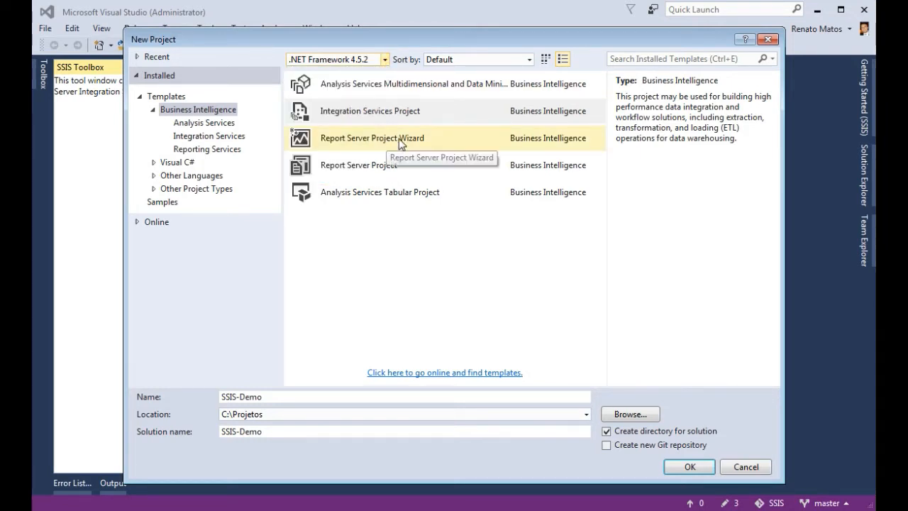
left_click(415, 111)
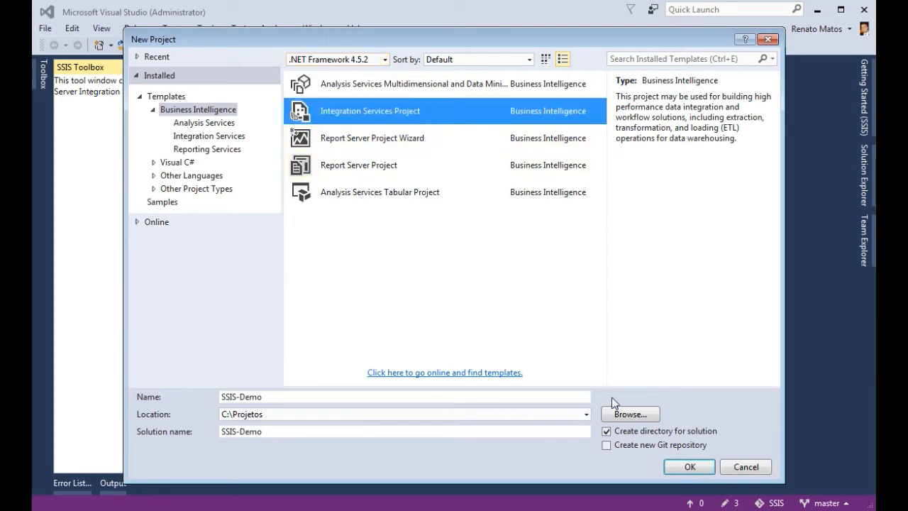
left_click(684, 466)
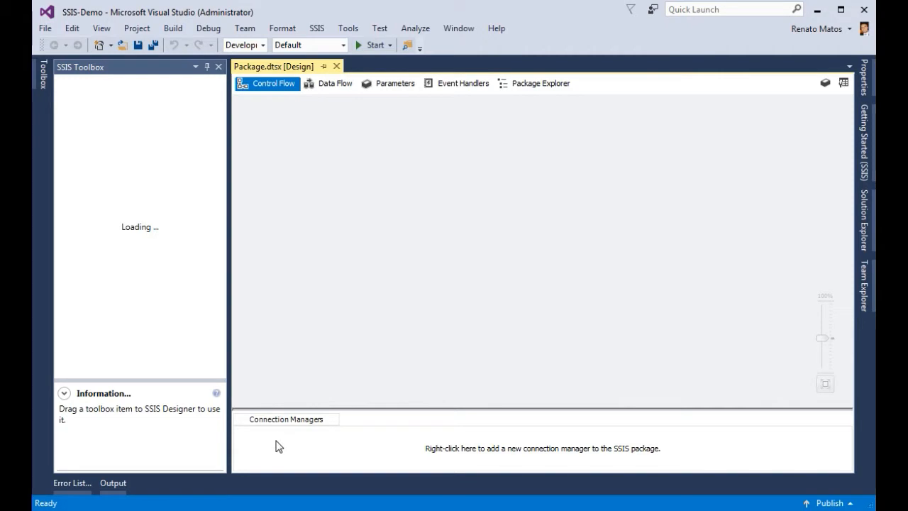
Examine the package's Control Flow toolbox tasks and its Data Flow, Parameters, Event Handlers and Package Explorer views, including the variables
left_click(115, 260)
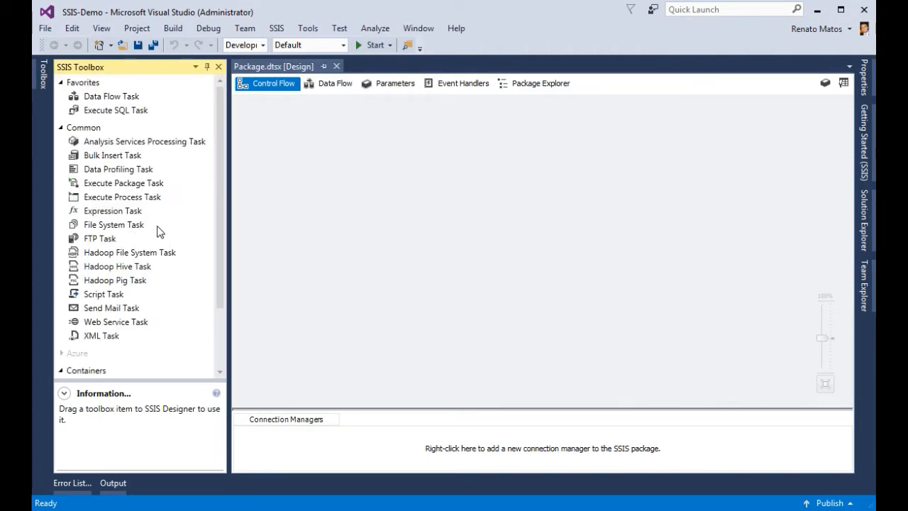
left_click(111, 114)
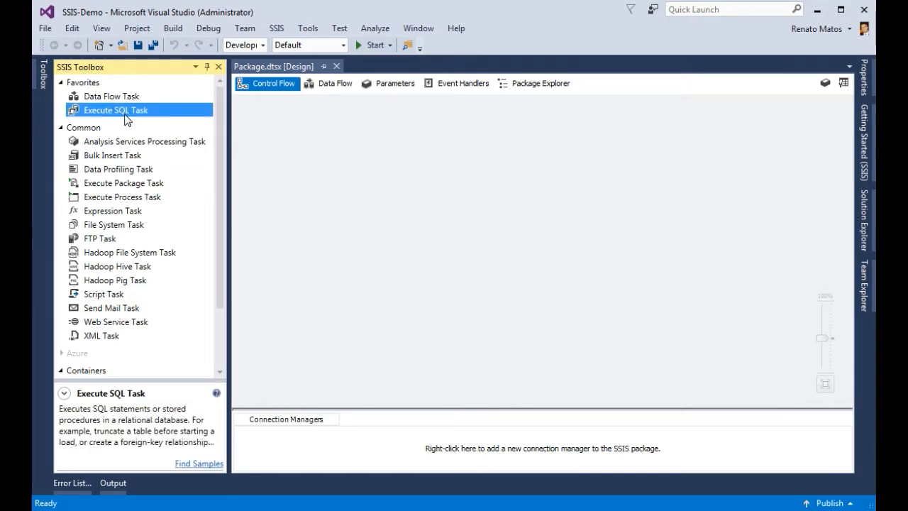
left_click(122, 99)
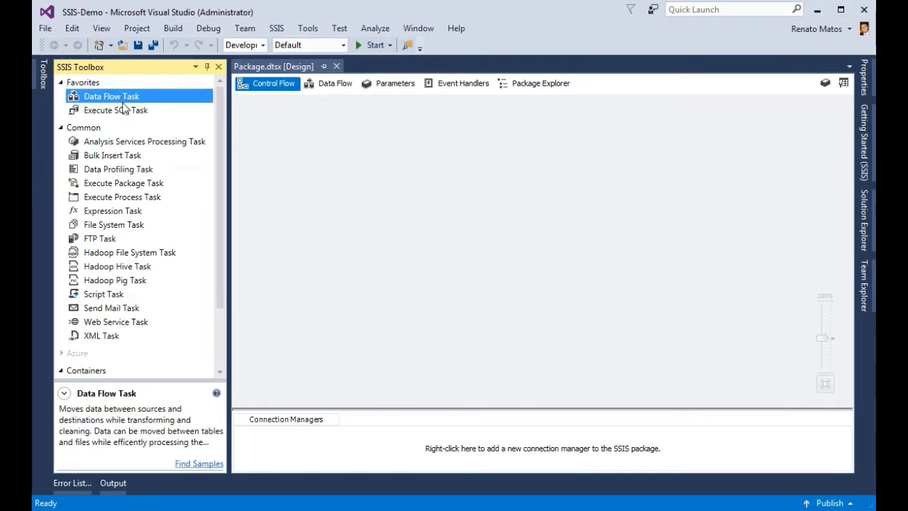
left_click(278, 128)
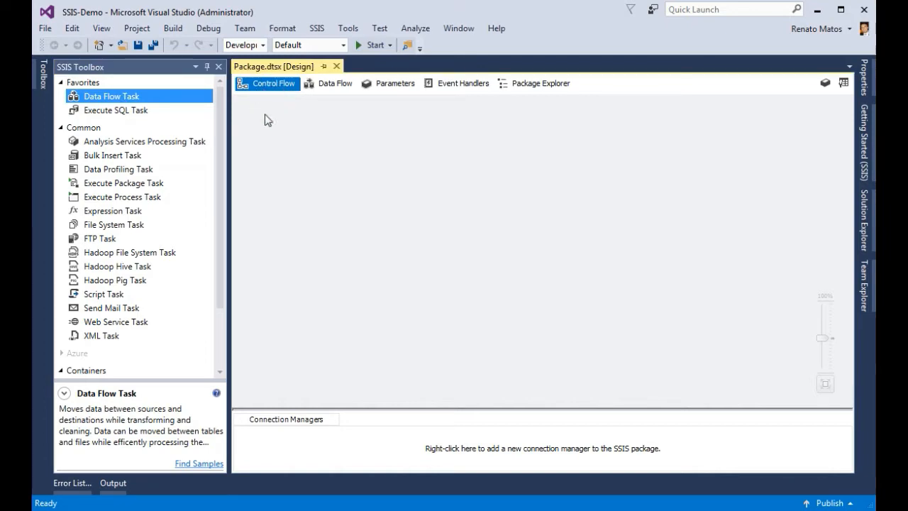
left_click(332, 91)
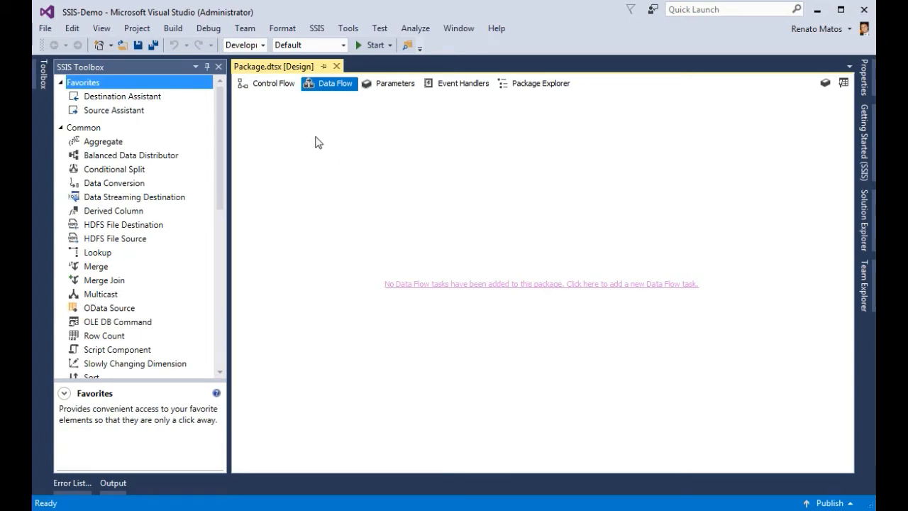
left_click(386, 83)
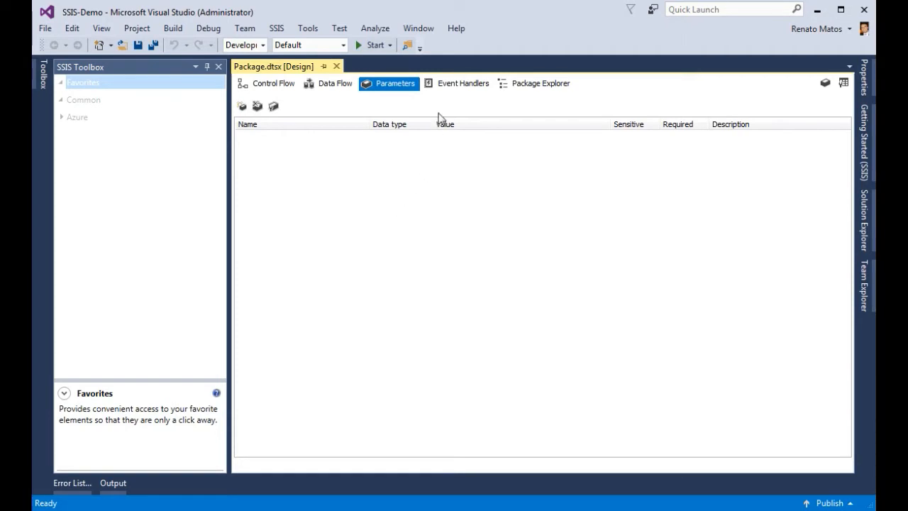
left_click(443, 83)
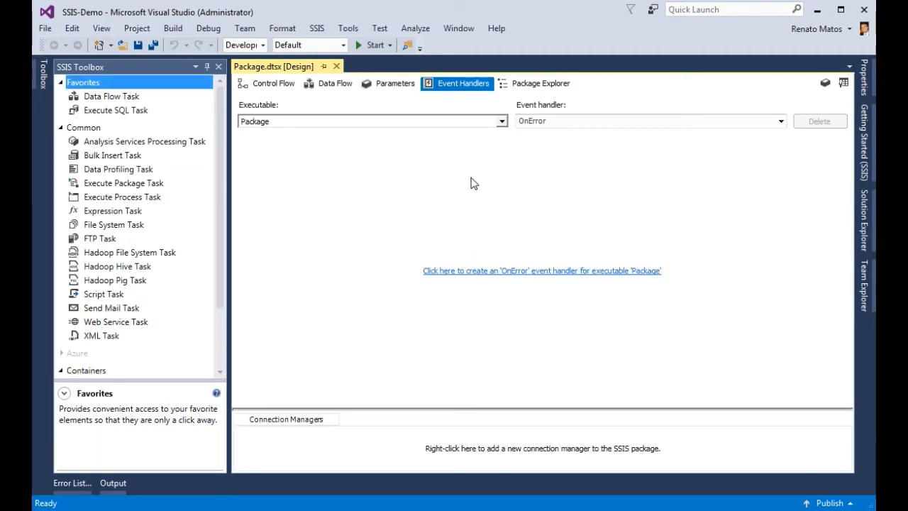
left_click(543, 87)
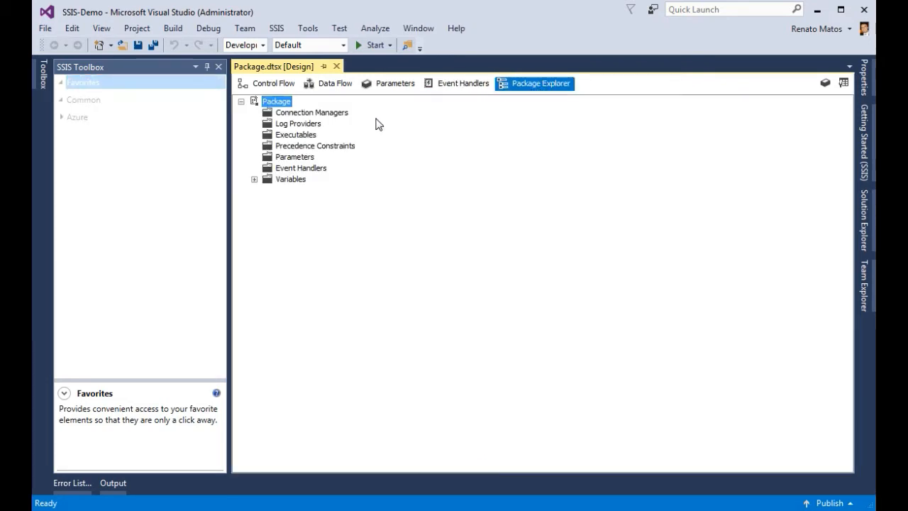
left_click(254, 179)
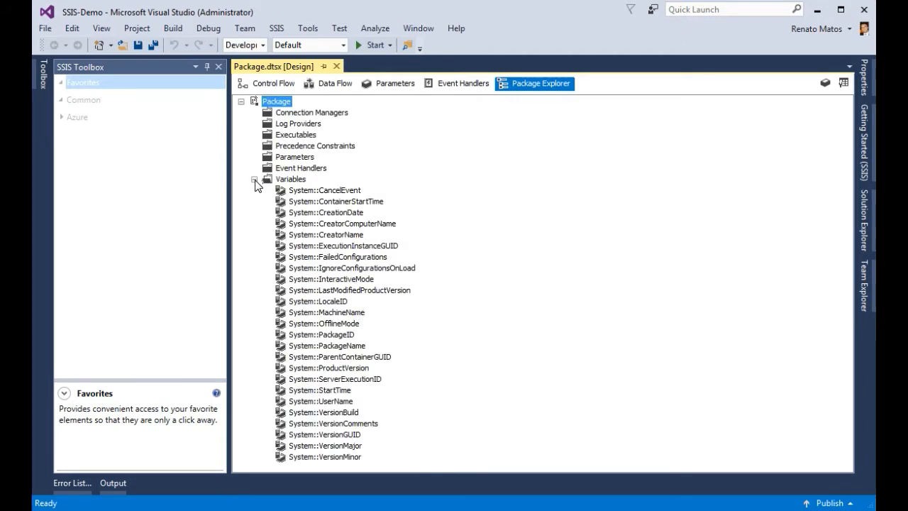
left_click(263, 84)
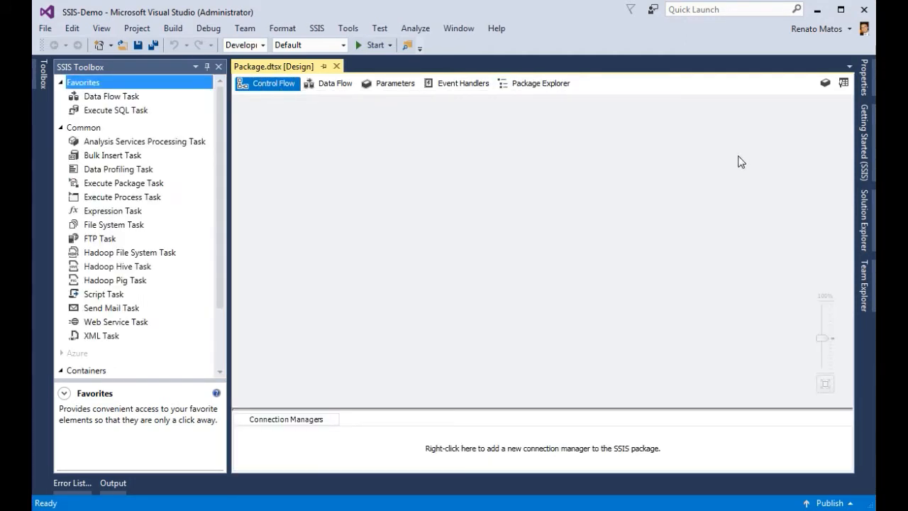
Keep the Solution Explorer docked open and rename the package Package.dtsx to Demo.dtsx
left_click(864, 220)
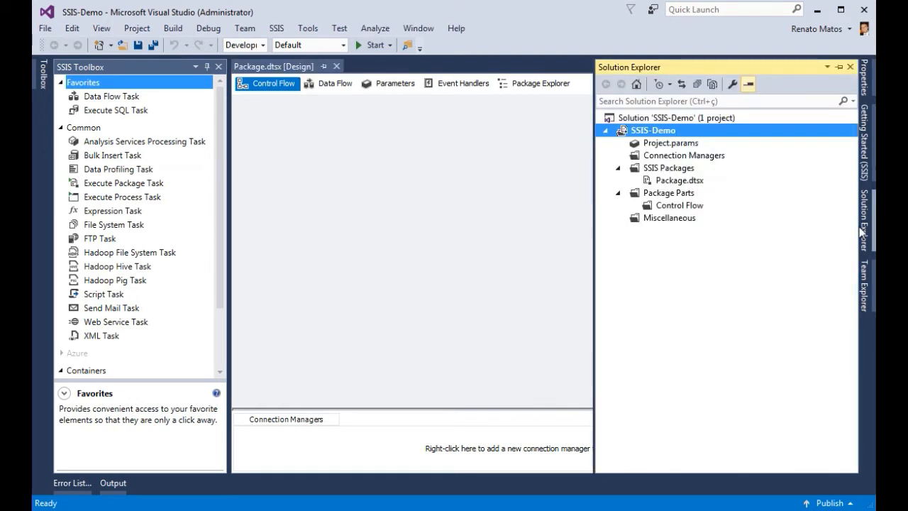
left_click(838, 67)
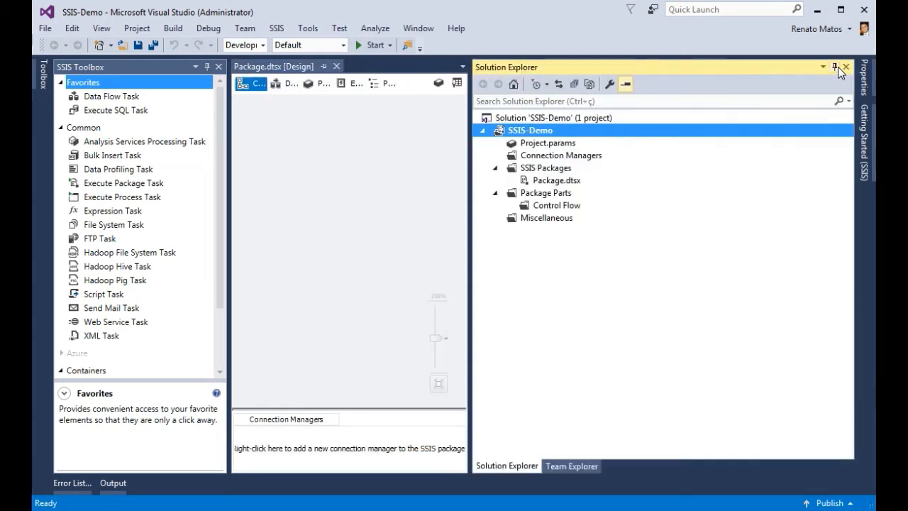
left_click(549, 181)
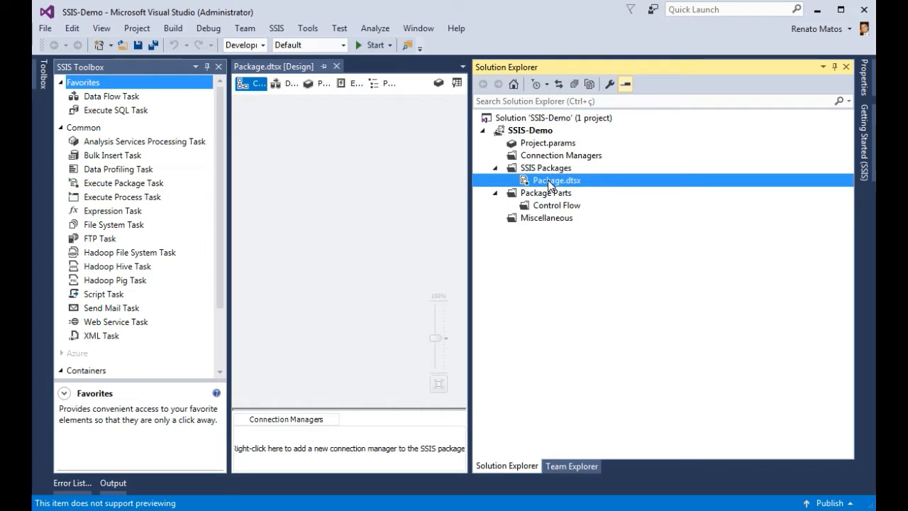
right_click(550, 184)
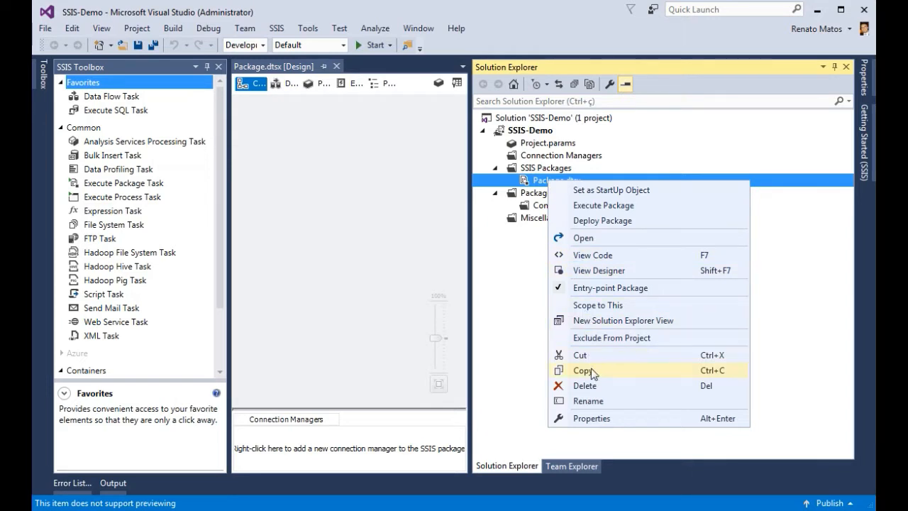
left_click(594, 401)
type("Demo")
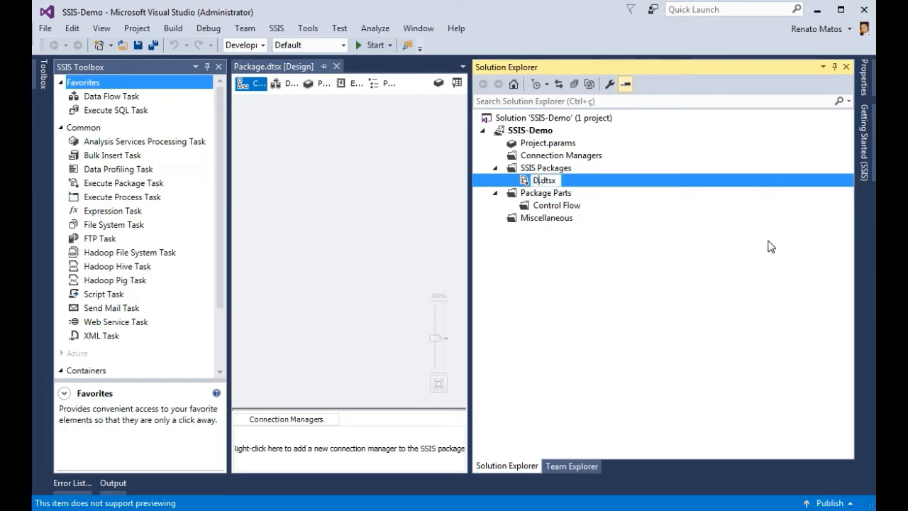
key("Return")
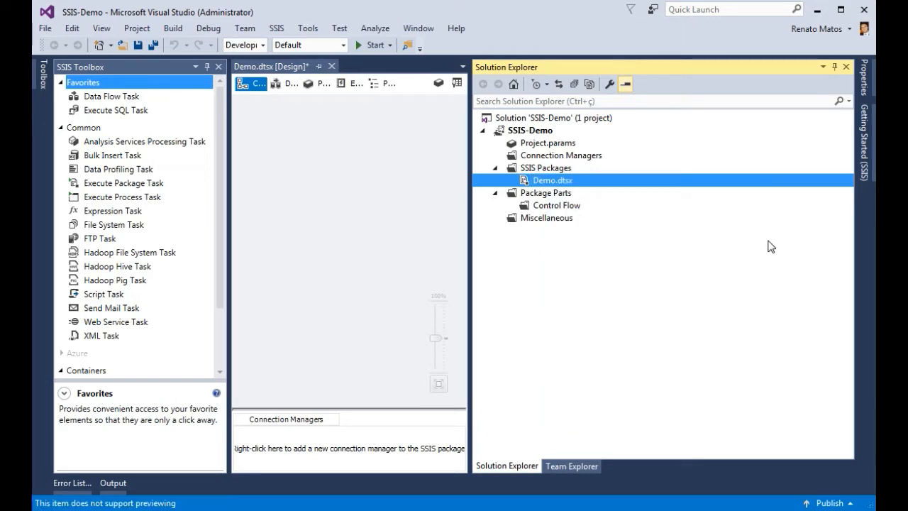
Narrow the Solution Explorer to give the package designer more room, and select the SSIS-Demo solution node
left_click_drag(471, 145, 590, 145)
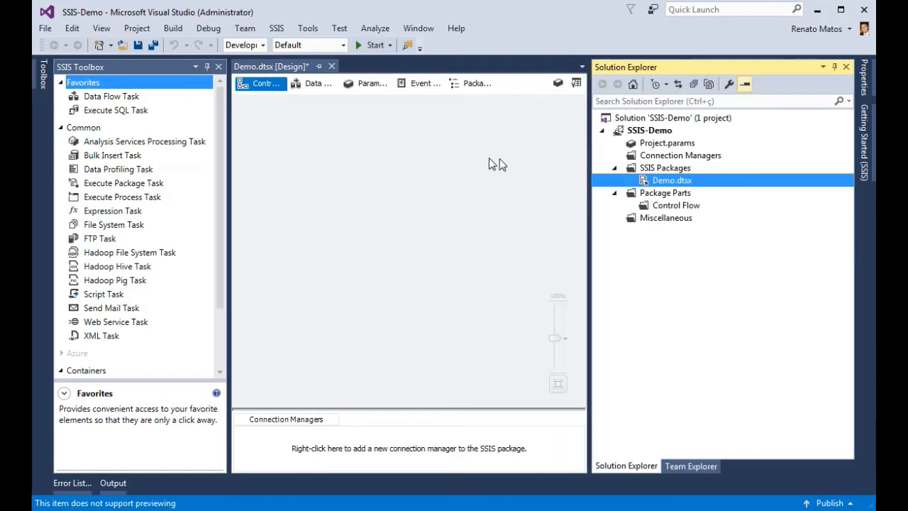
left_click(395, 140)
left_click(641, 131)
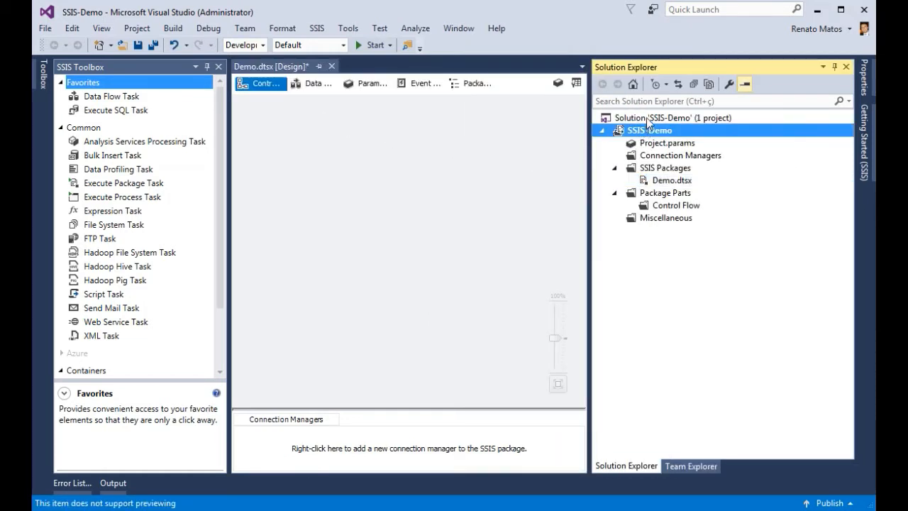
left_click(648, 119)
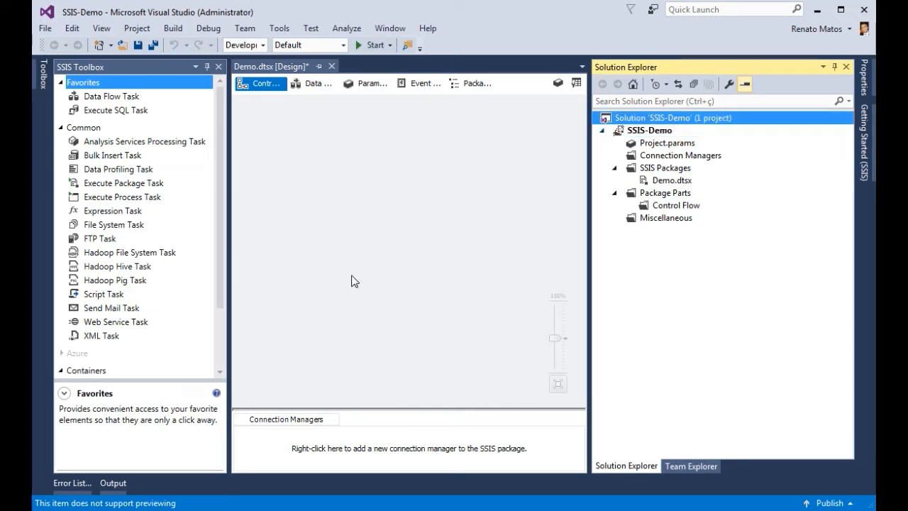
Examine the full list of connection manager types available for the Demo package, without adding one
left_click(298, 433)
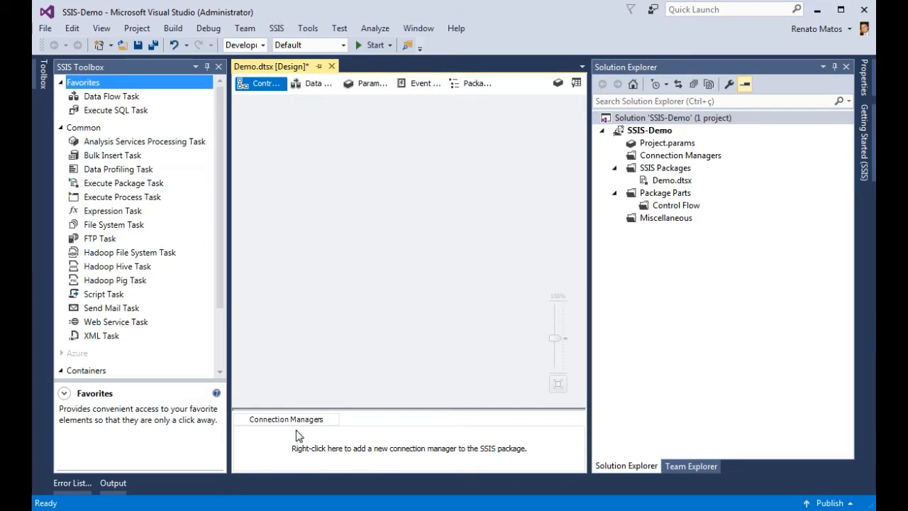
right_click(296, 434)
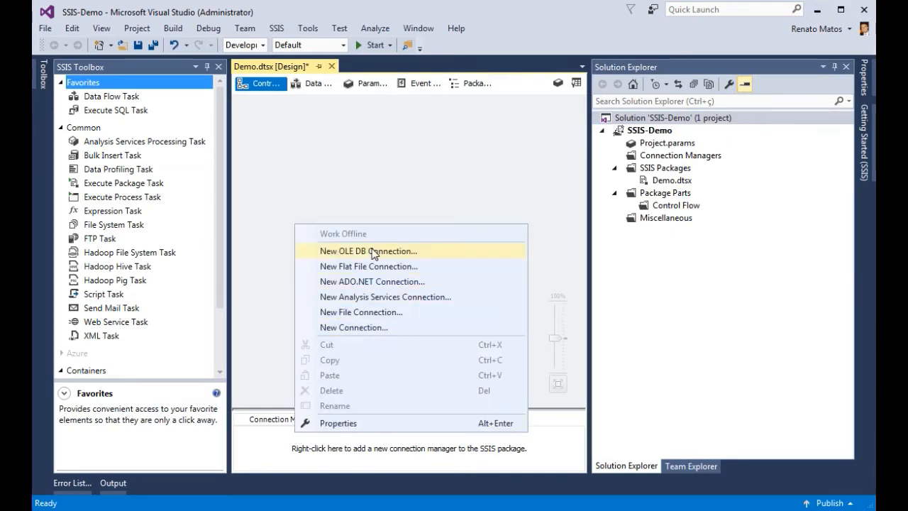
left_click(391, 331)
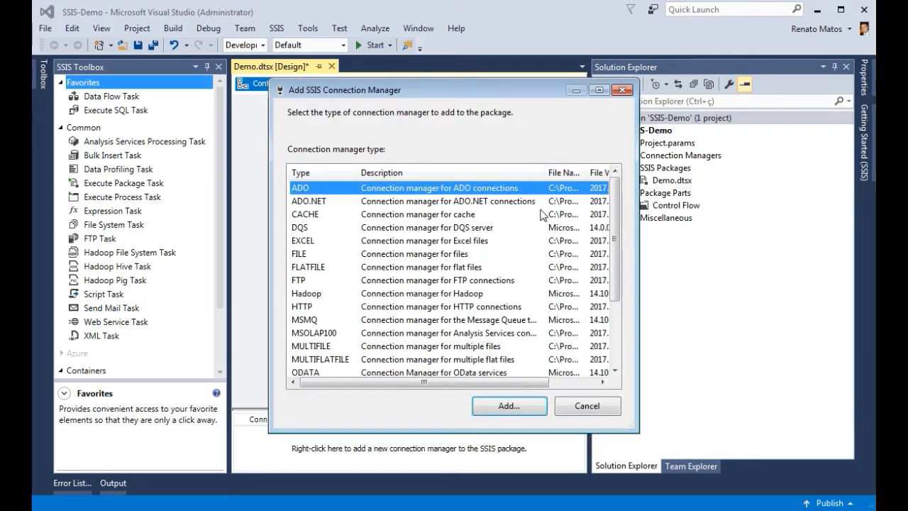
scroll(614, 241, "down", 1)
scroll(614, 241, "down", 2)
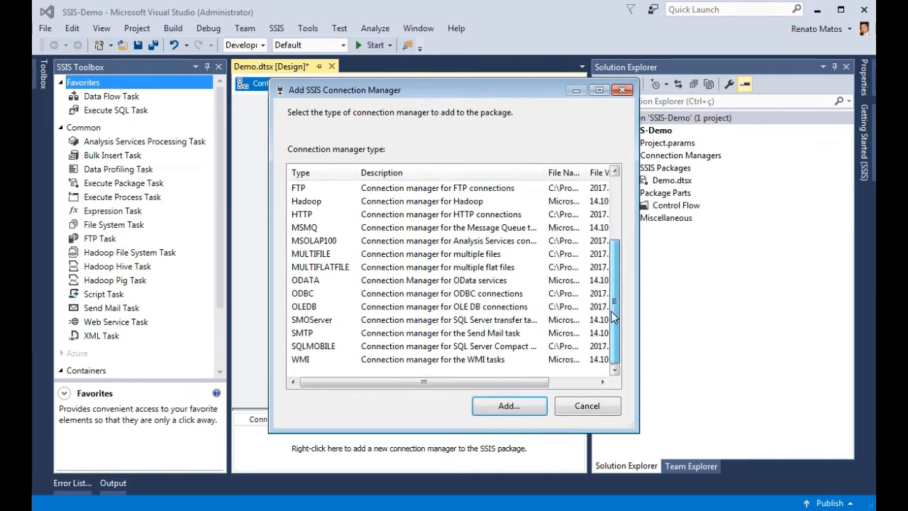
scroll(606, 241, "up", 2)
scroll(603, 242, "up", 1)
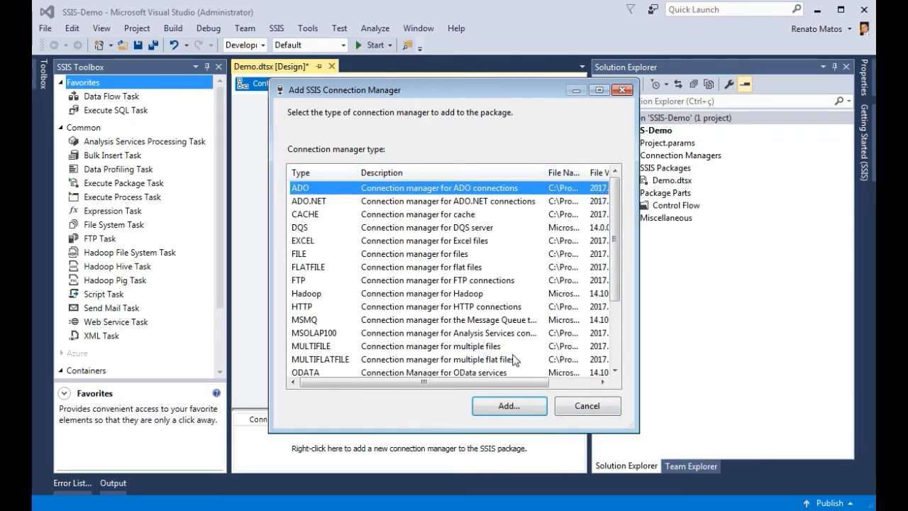
left_click(332, 282)
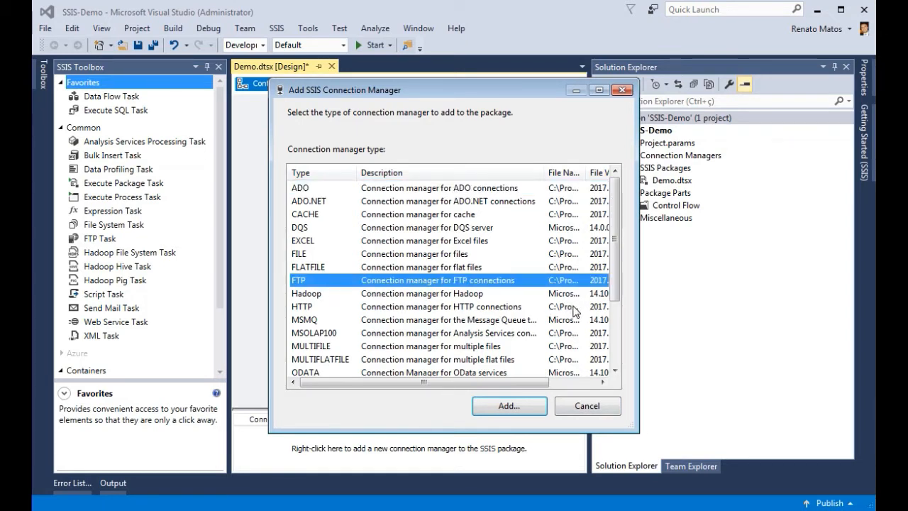
left_click_drag(613, 262, 618, 327)
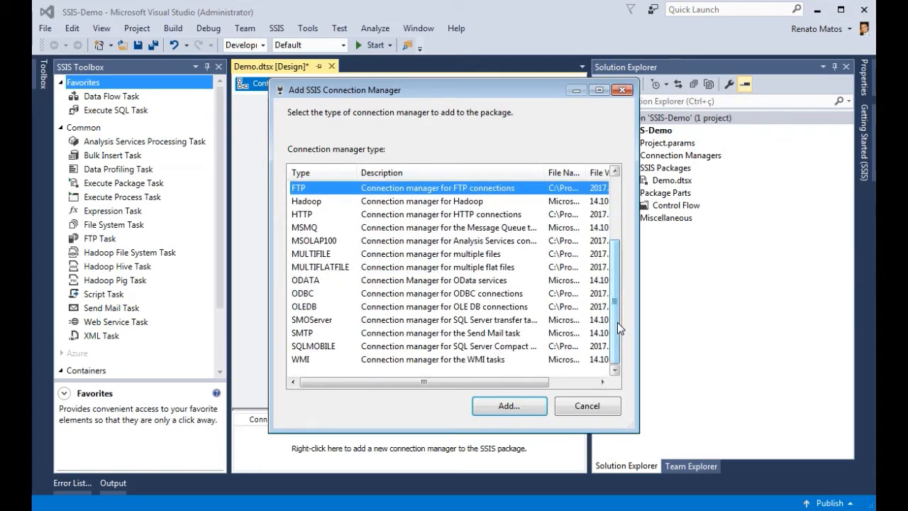
left_click(580, 404)
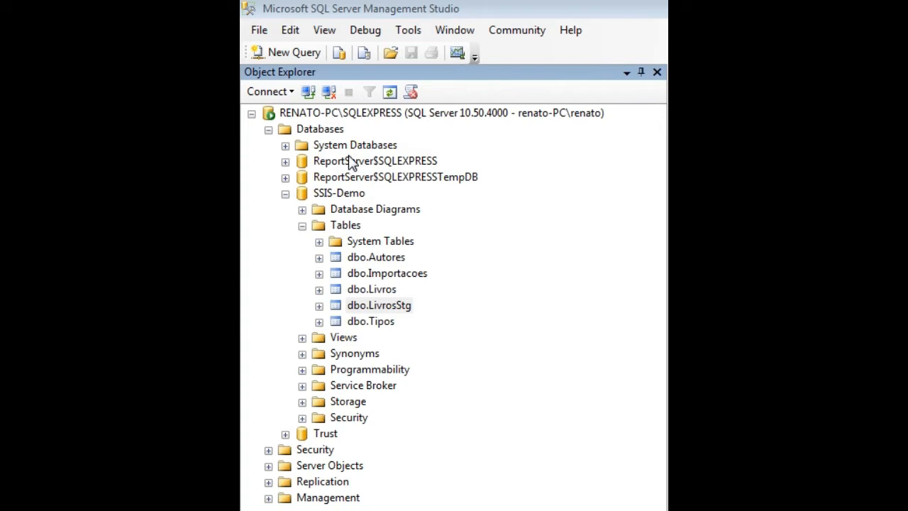
Switch to SQL Server Management Studio and review the SSIS-Demo database's tables, from dbo.Autores to dbo.Tipos
left_click(328, 193)
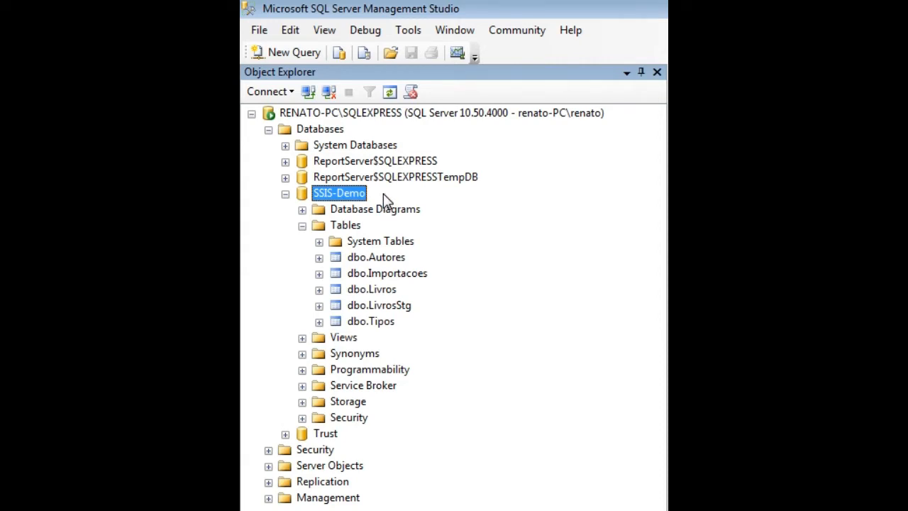
key("Down")
key("Down")
key("Down")
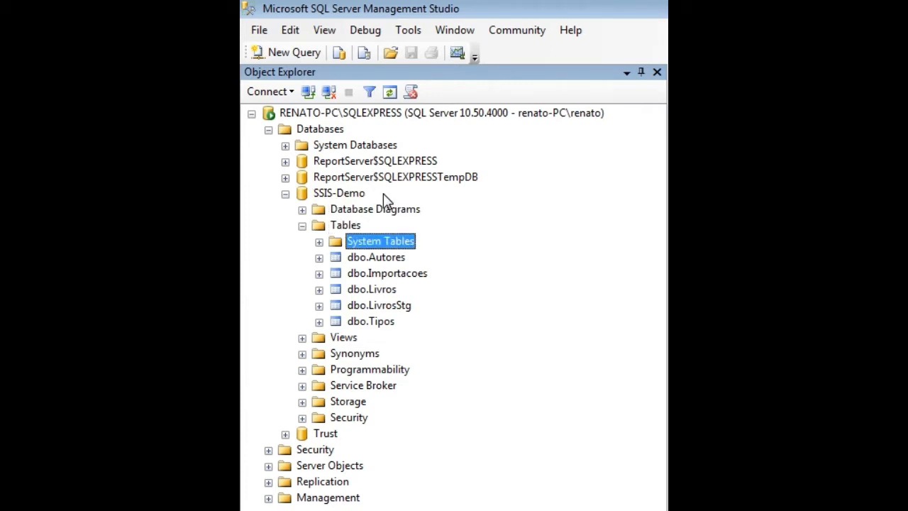
key("Down")
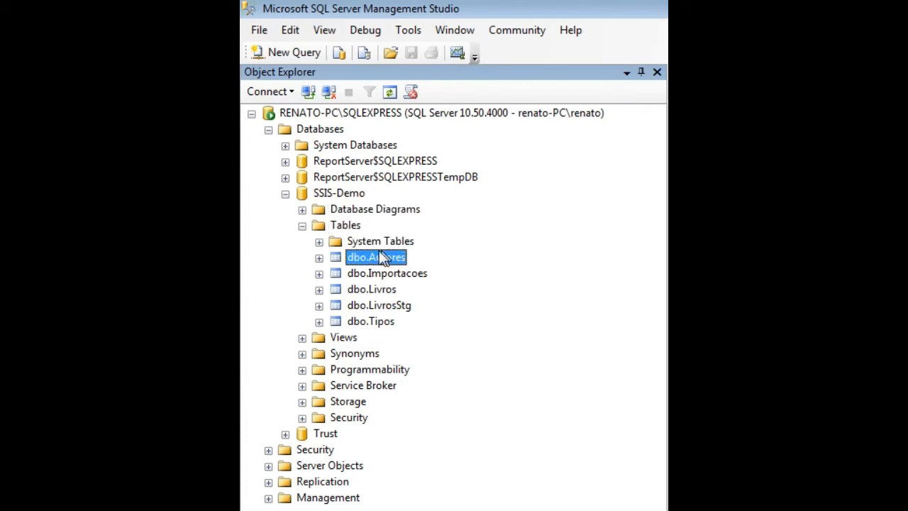
key("Down")
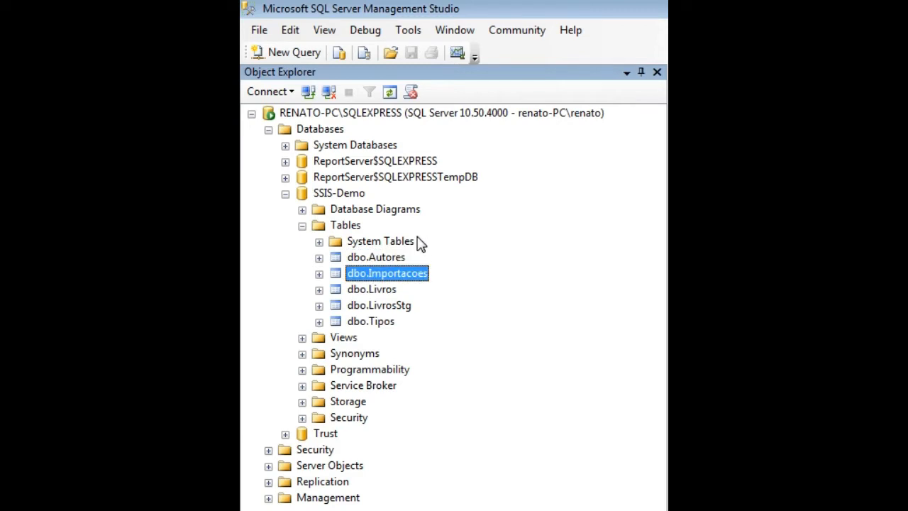
key("Down")
key("Down")
key("Down")
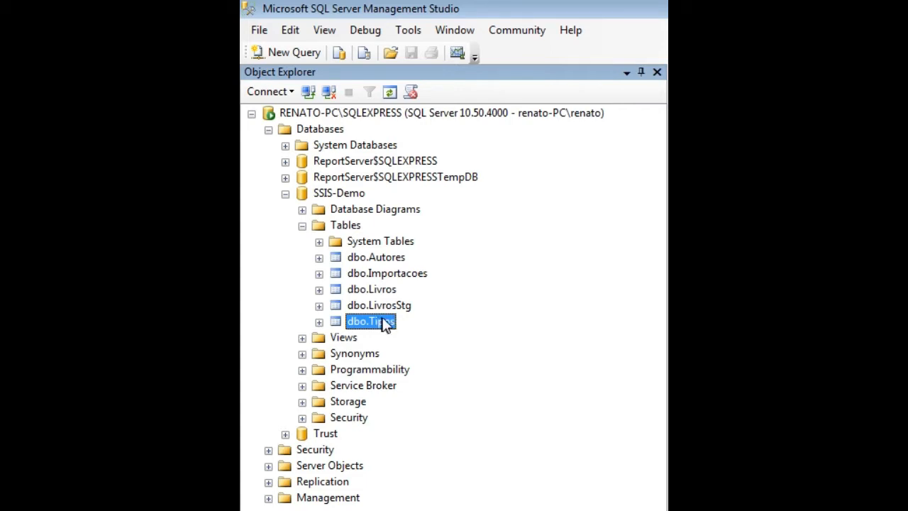
key("Up")
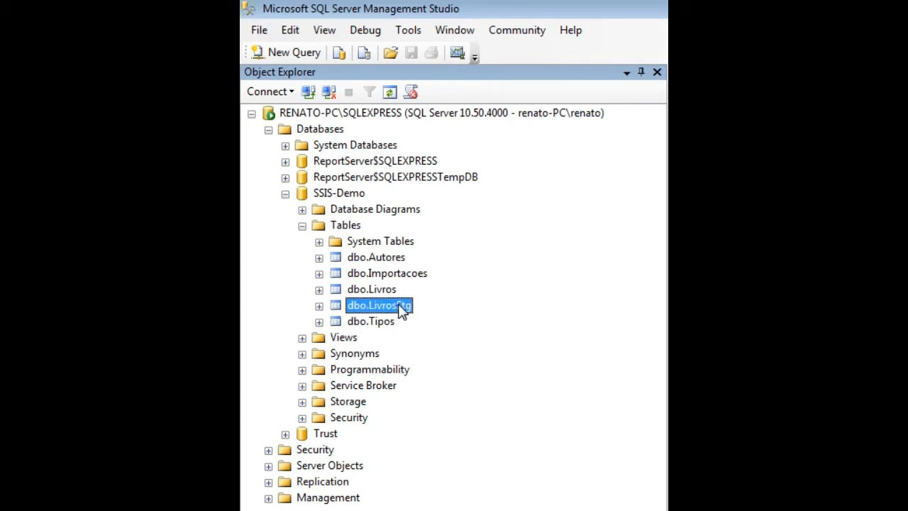
left_click(389, 292)
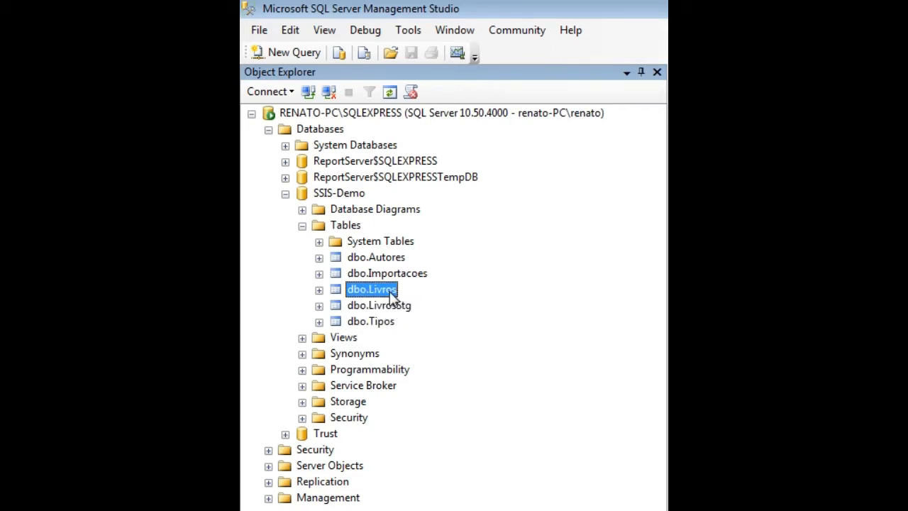
key("Down")
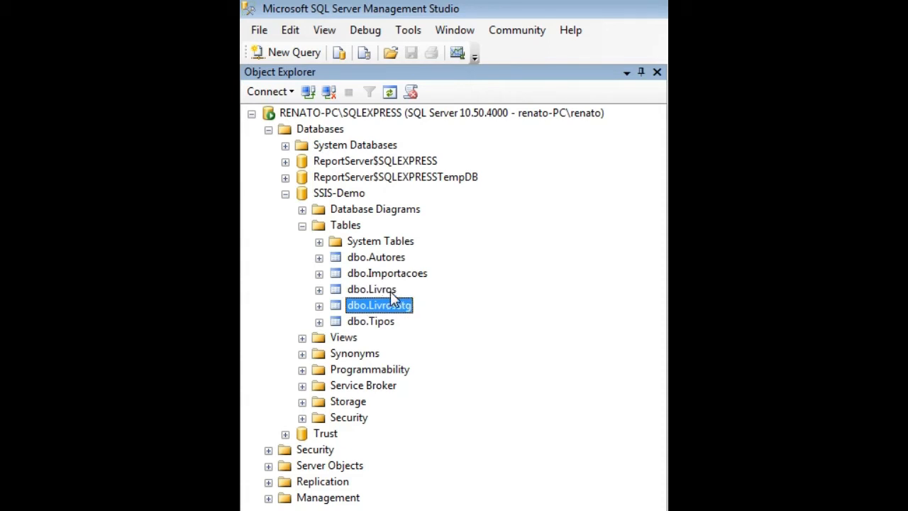
Examine the columns of the dbo.Autores table, then collapse it
key("Up")
key("Up")
key("Up")
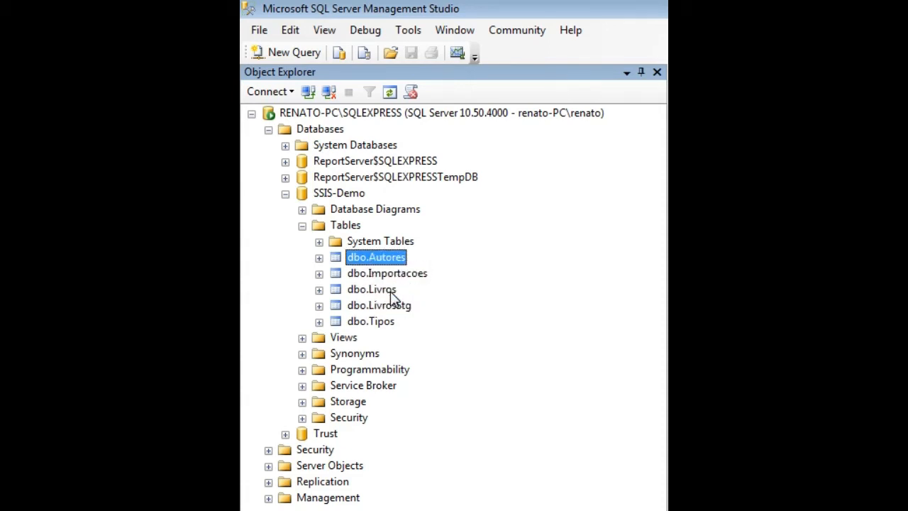
key("Right")
key("Down")
key("Right")
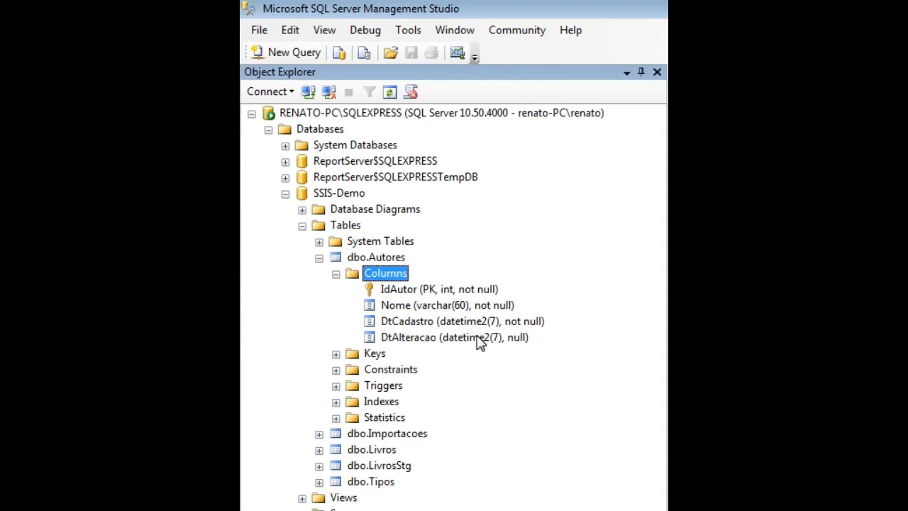
key("Left")
key("Left")
key("Left")
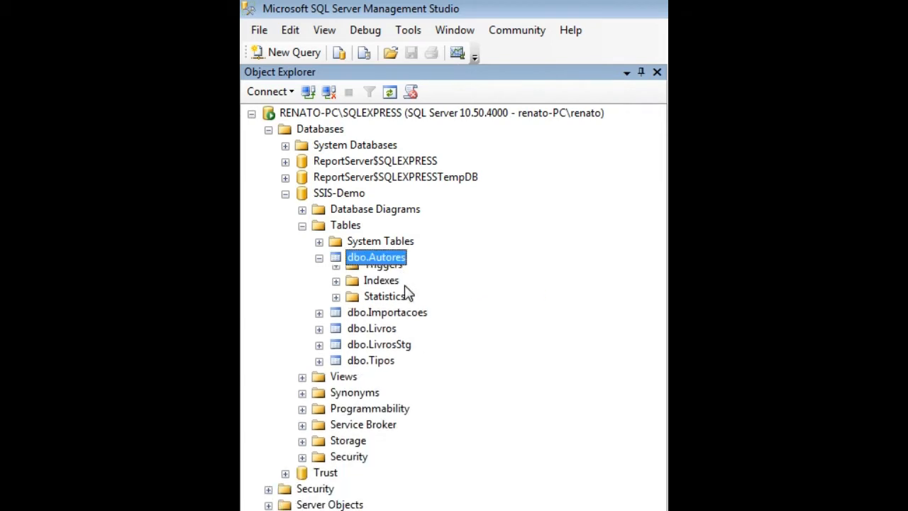
Examine the columns of the dbo.Importacoes table, including Arquivo, Usuario and DtCadastro, and collapse it
key("Down")
key("Right")
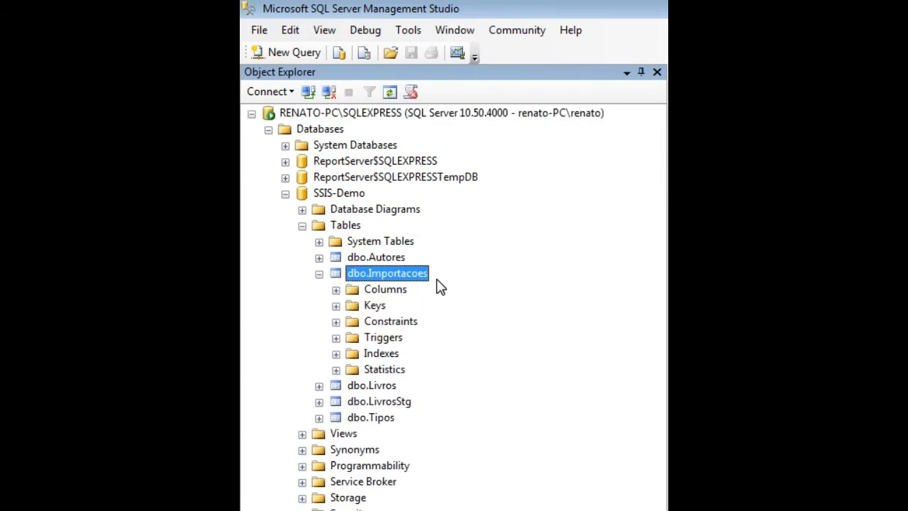
key("Down")
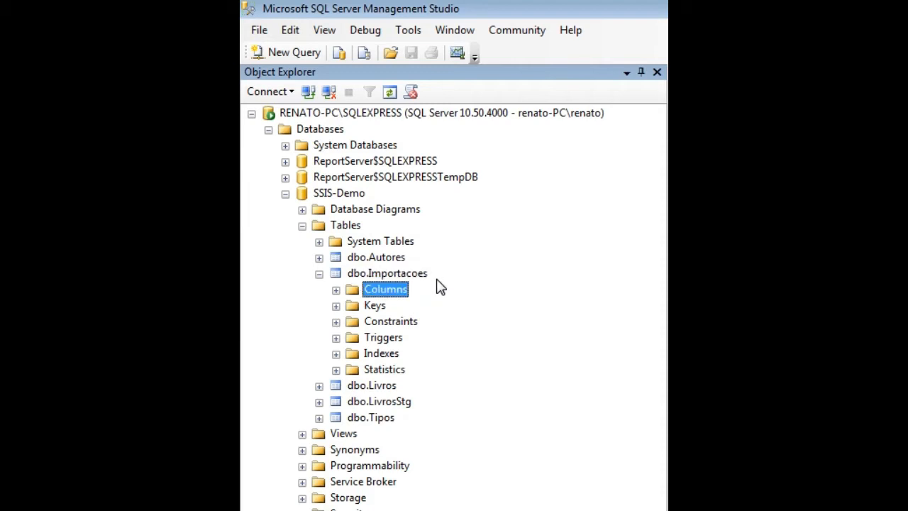
key("Right")
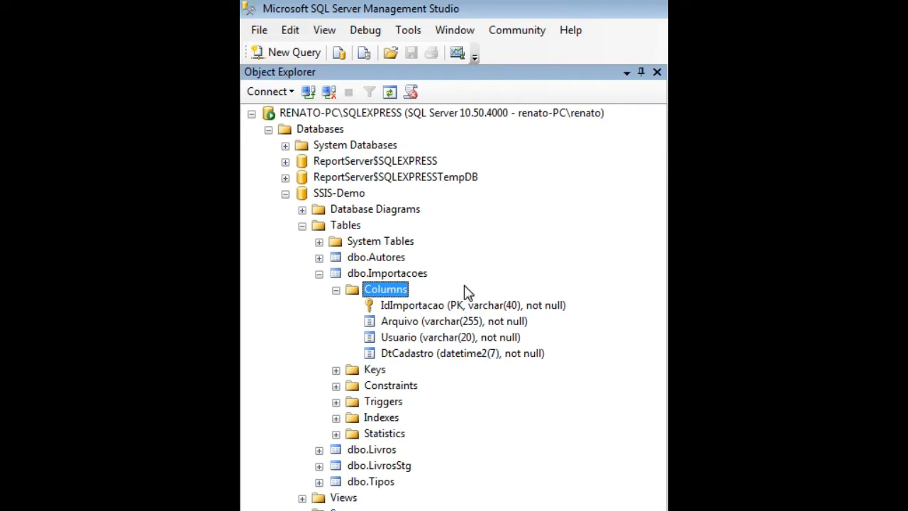
key("Down")
key("Down")
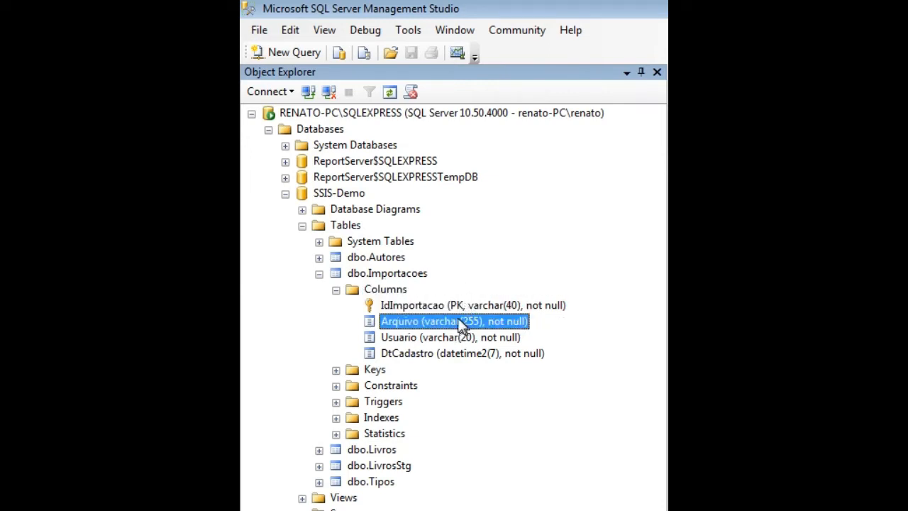
key("Down")
key("Down")
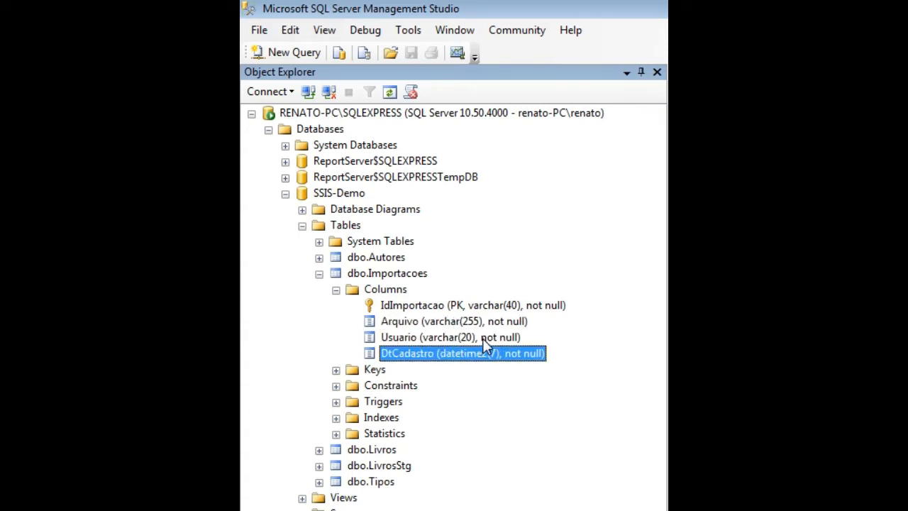
key("Left")
key("Left")
key("Left")
key("Left")
Examine the columns of the dbo.LivrosStg table, from Id and IdImportacao through DtCadastro
key("Down")
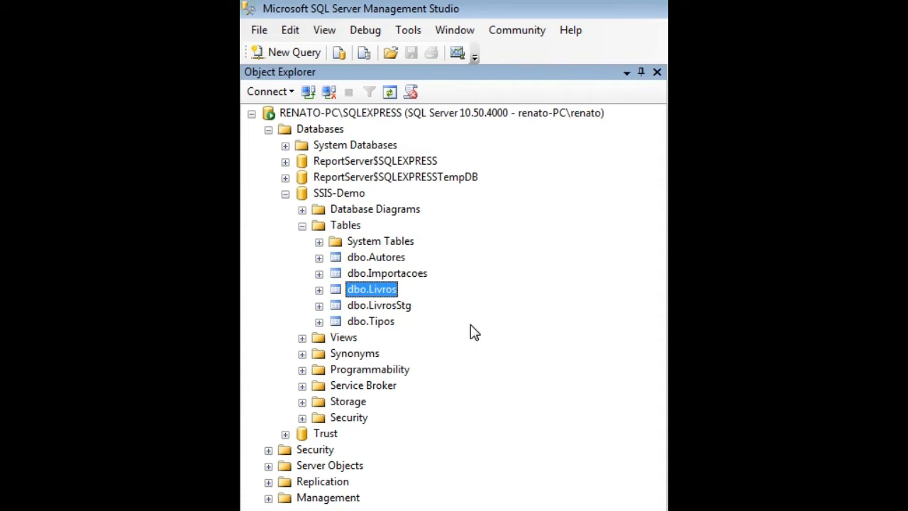
key("Down")
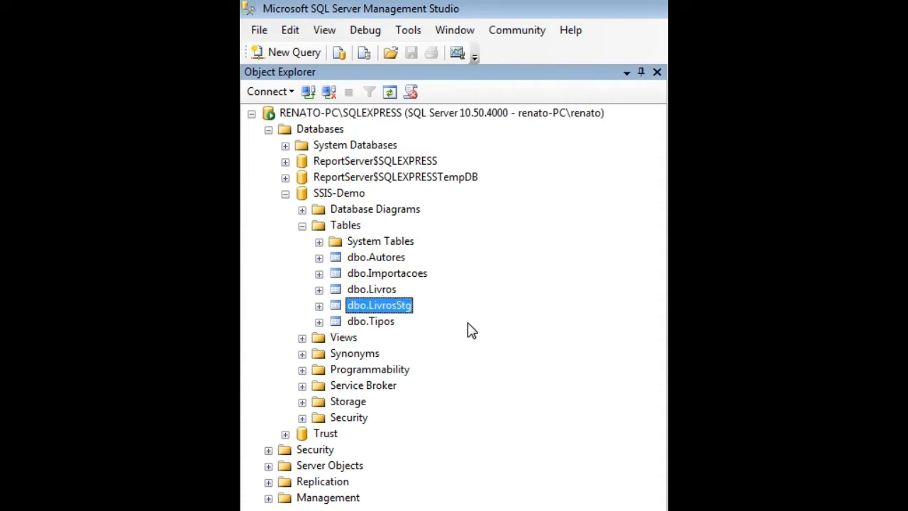
key("Right")
key("Down")
key("Down")
key("Down")
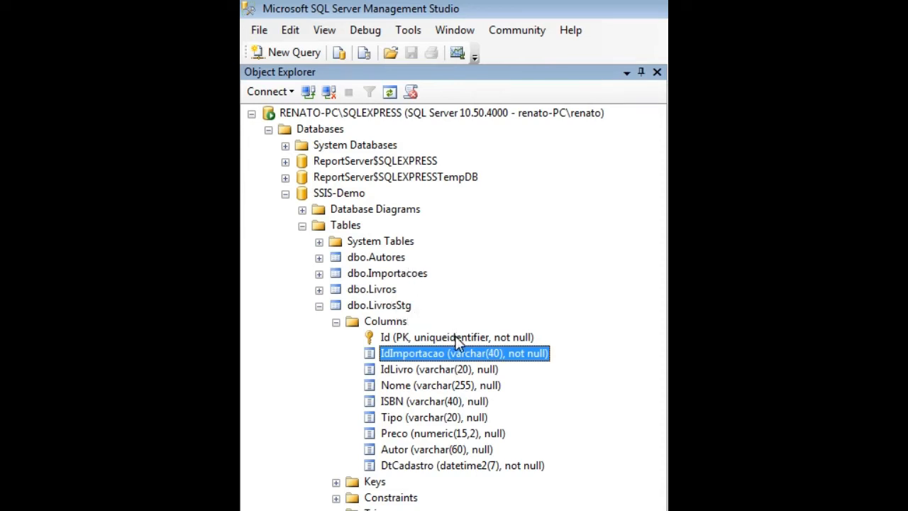
key("Down")
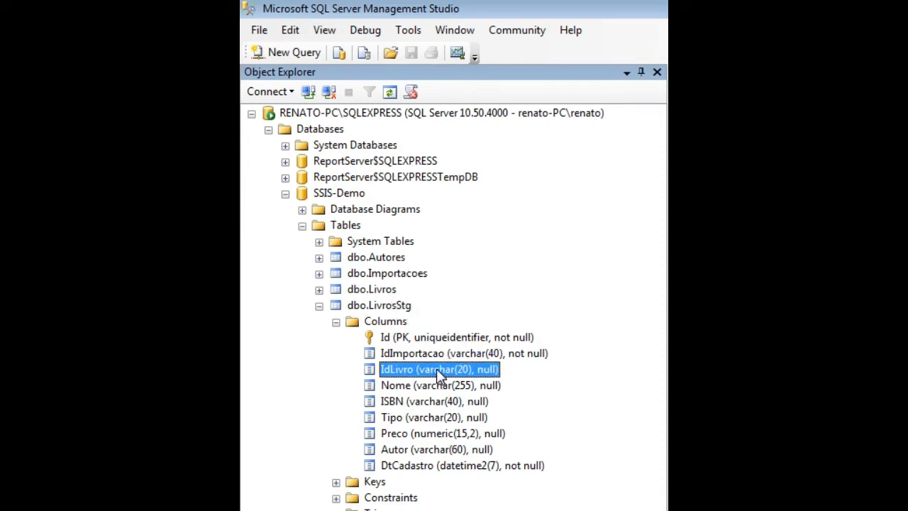
left_click(465, 385)
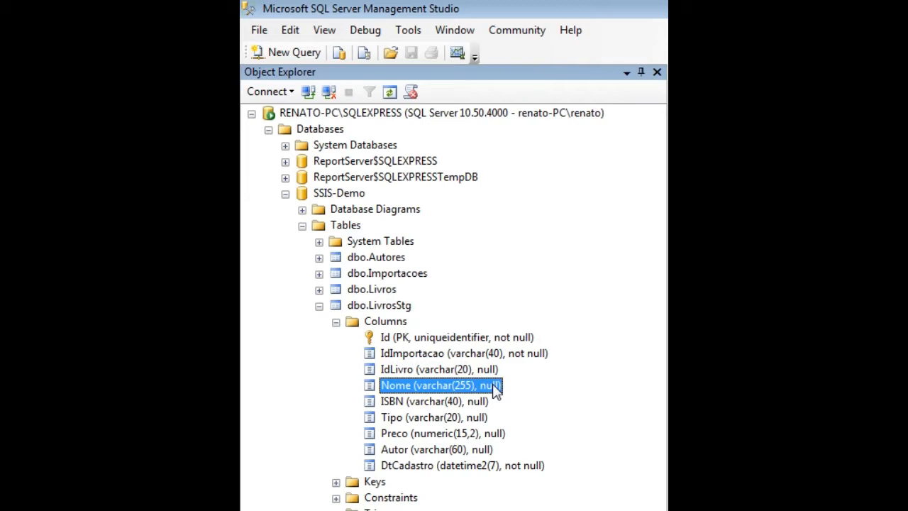
left_click(485, 403)
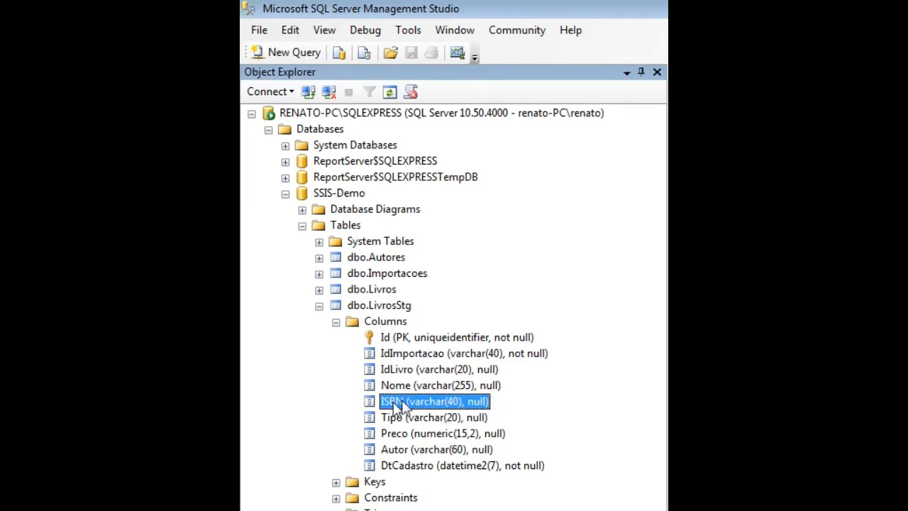
left_click(497, 416)
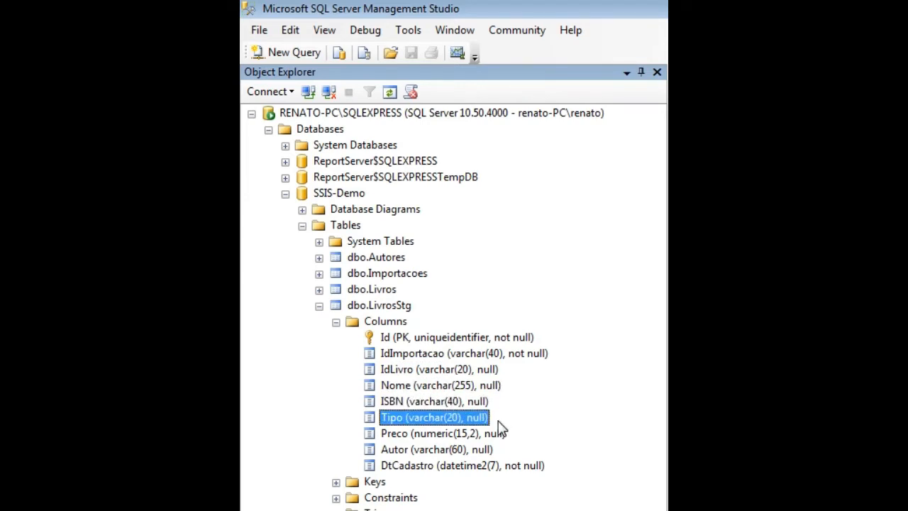
left_click(501, 431)
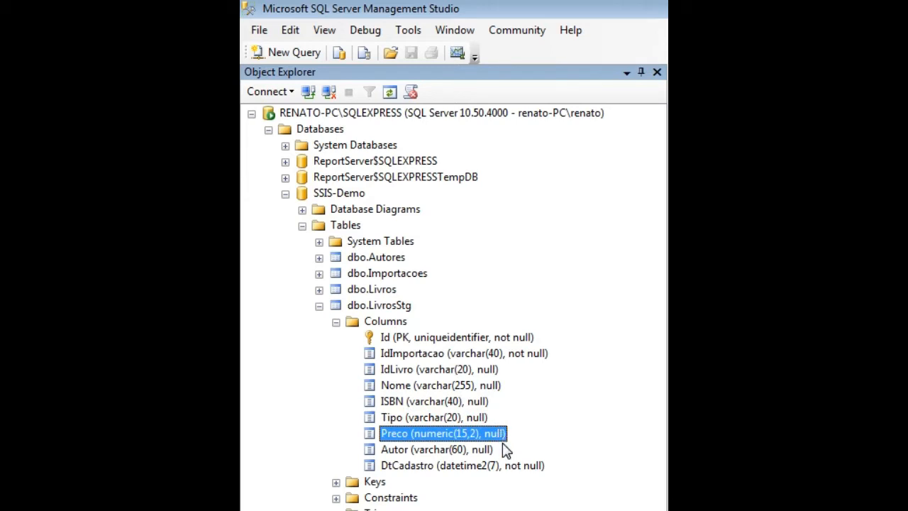
left_click(506, 450)
key("Down")
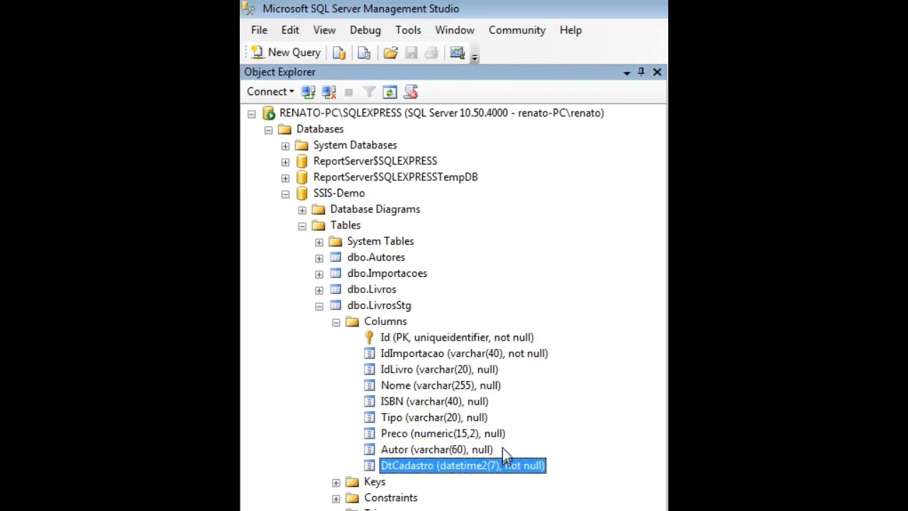
left_click(541, 451)
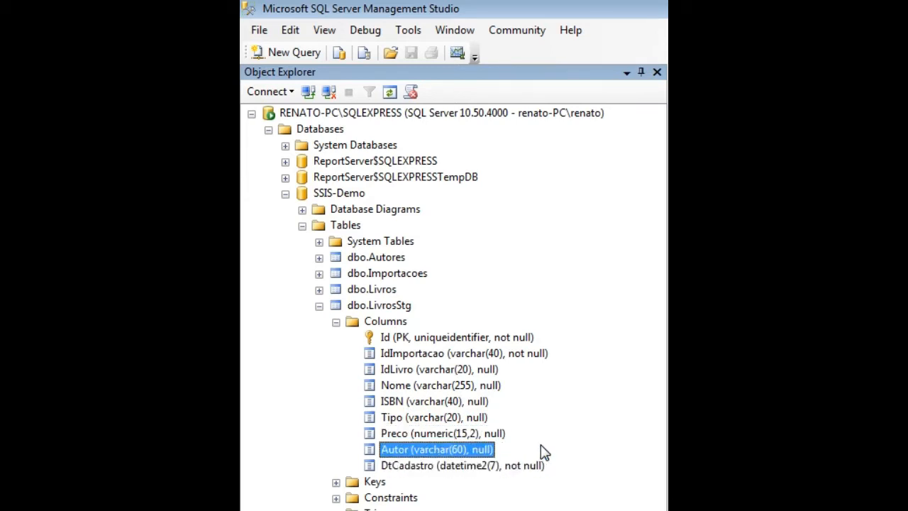
Go back over the dbo.LivrosStg columns from Autor up to IdImportacao, and collapse the table
key("Up")
key("Up")
key("Up")
key("Up")
key("Up")
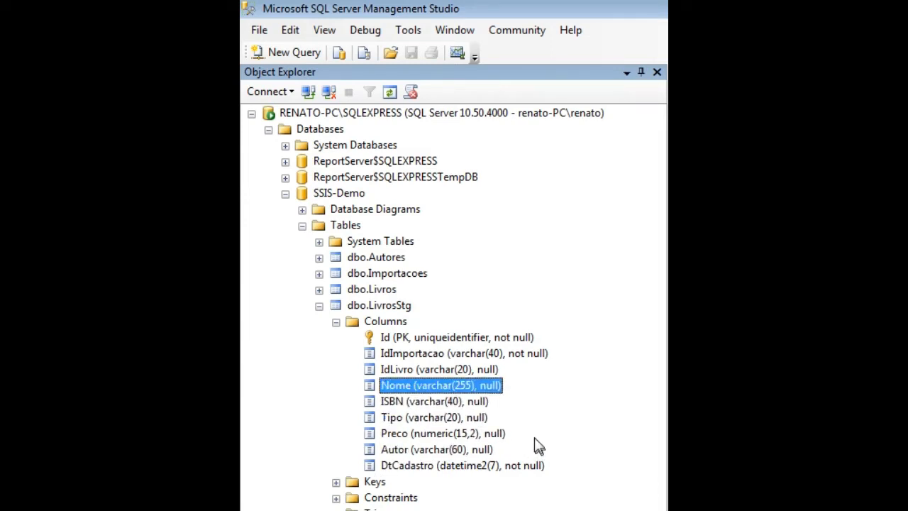
key("Up")
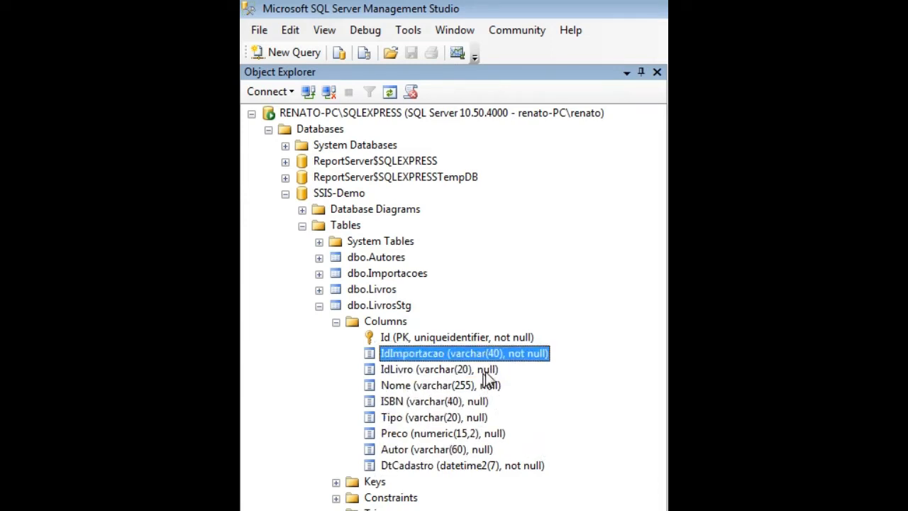
key("Left")
key("Left")
key("Left")
key("Left")
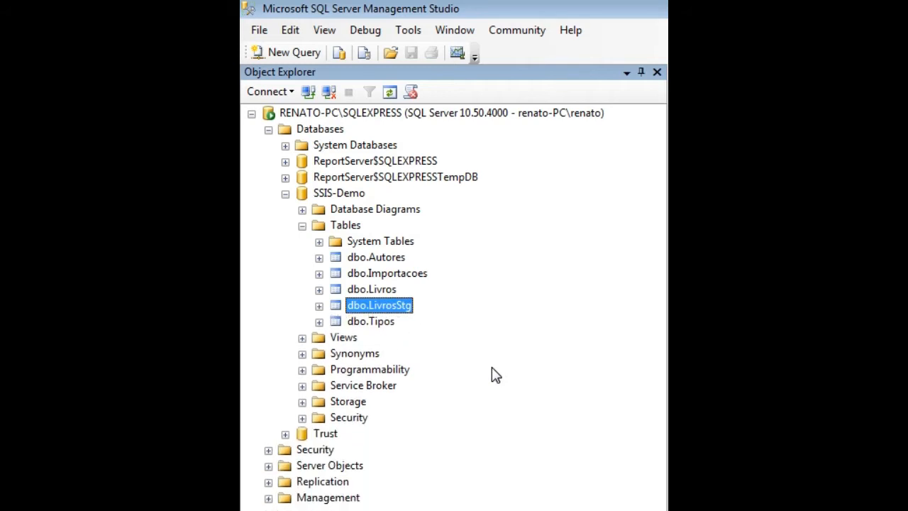
Examine the columns of the dbo.Tipos table, including IdTipo and Nome, and collapse it
key("Down")
key("Right")
key("Down")
key("Right")
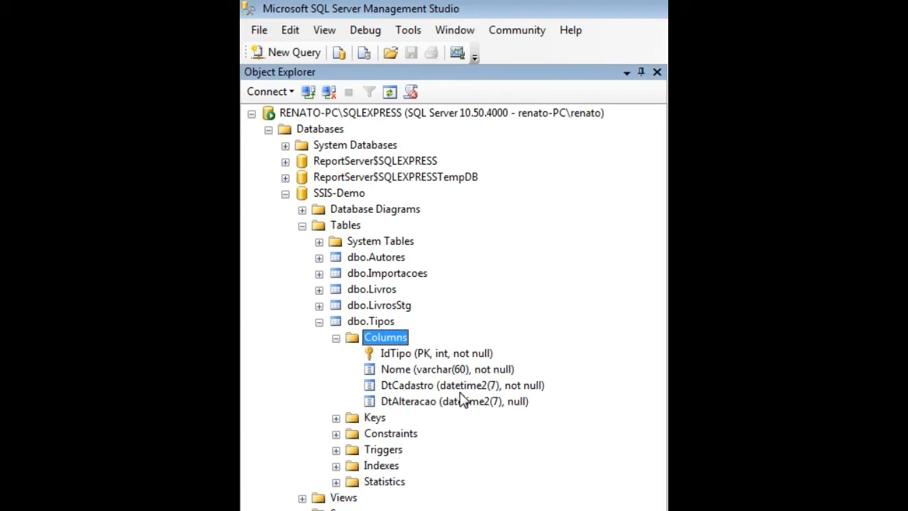
key("Left")
key("Left")
key("Left")
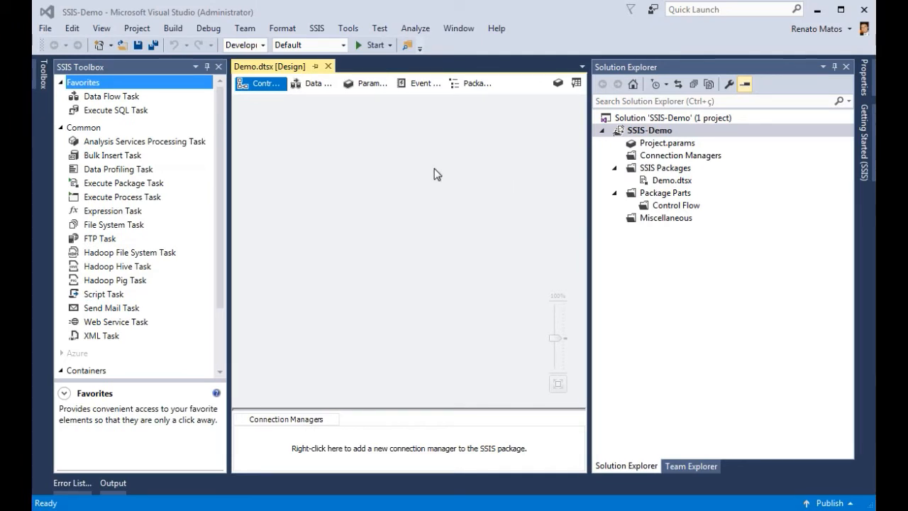
Switch to Visual Studio and start a new flat file connection for the Demo package, browsing C:\Temp for CSV files
right_click(267, 440)
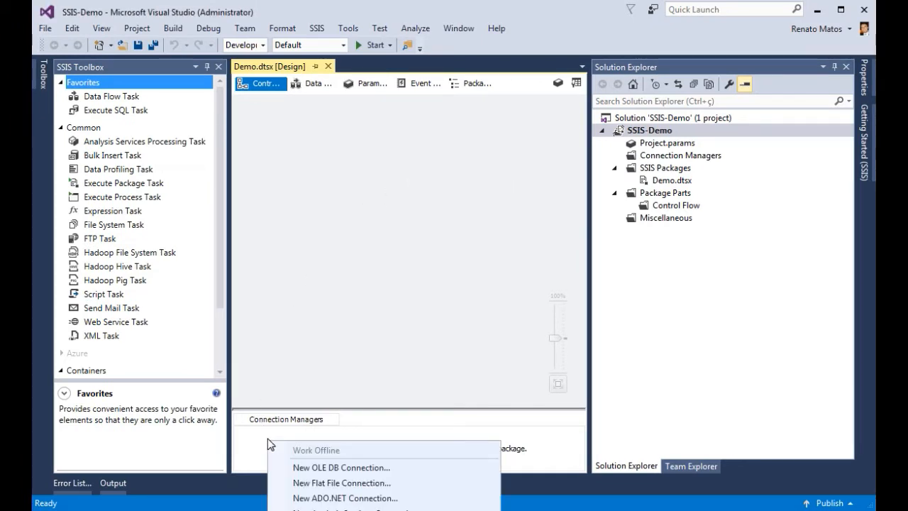
left_click(333, 487)
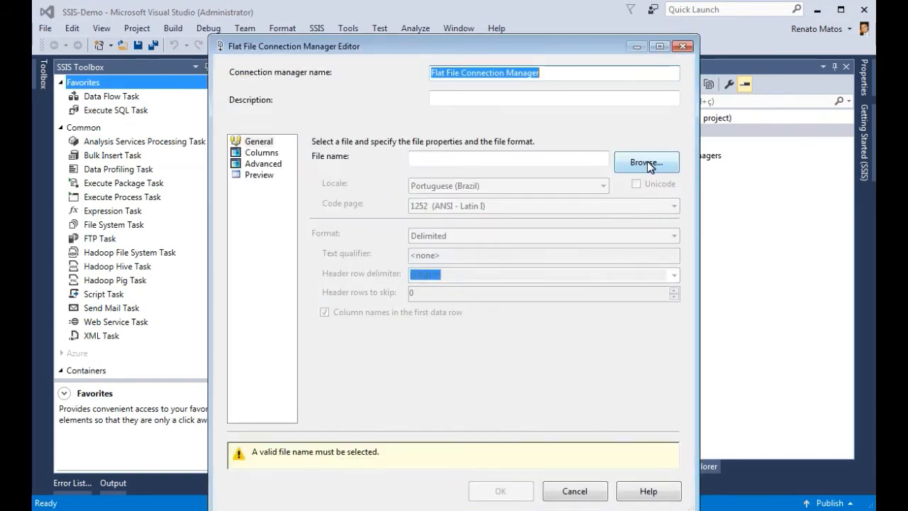
left_click(647, 163)
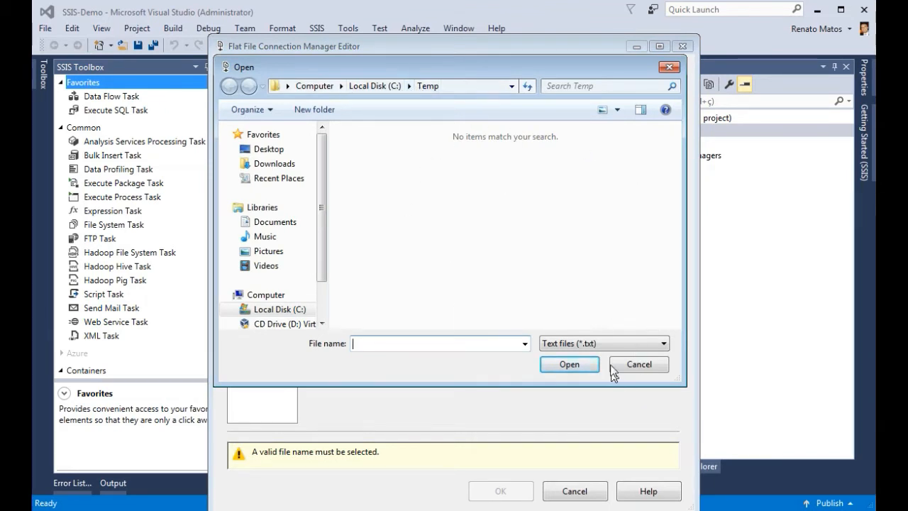
left_click(603, 344)
left_click(578, 364)
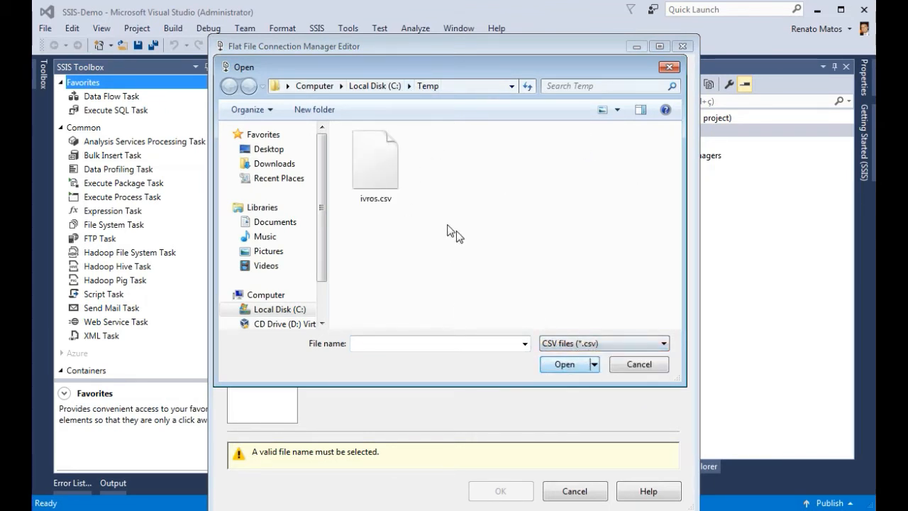
Rename the CSV file in the Temp folder as livros.csv and load it as the connection's source file
left_click(383, 164)
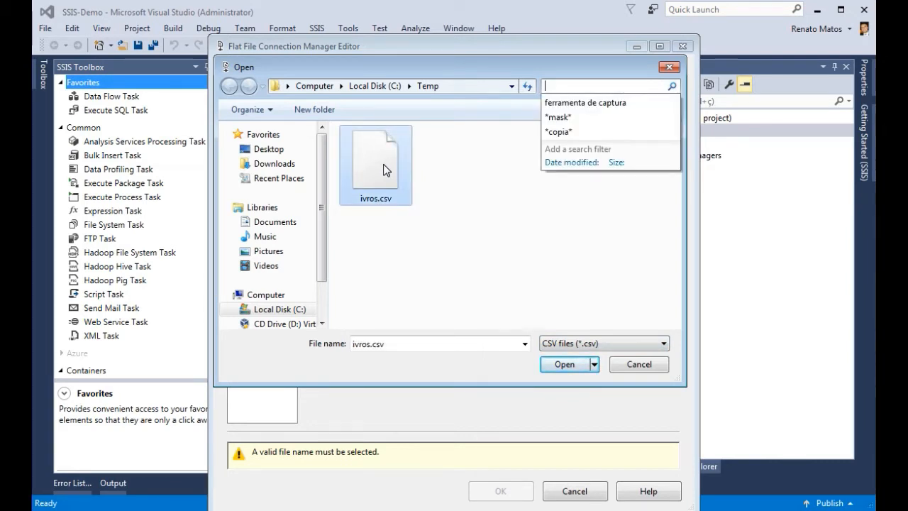
left_click(383, 169)
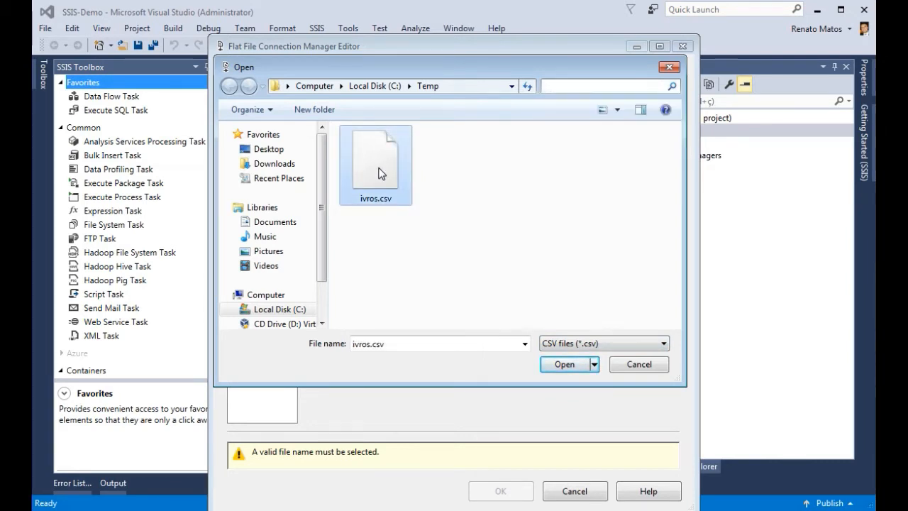
left_click(364, 200)
key("Home")
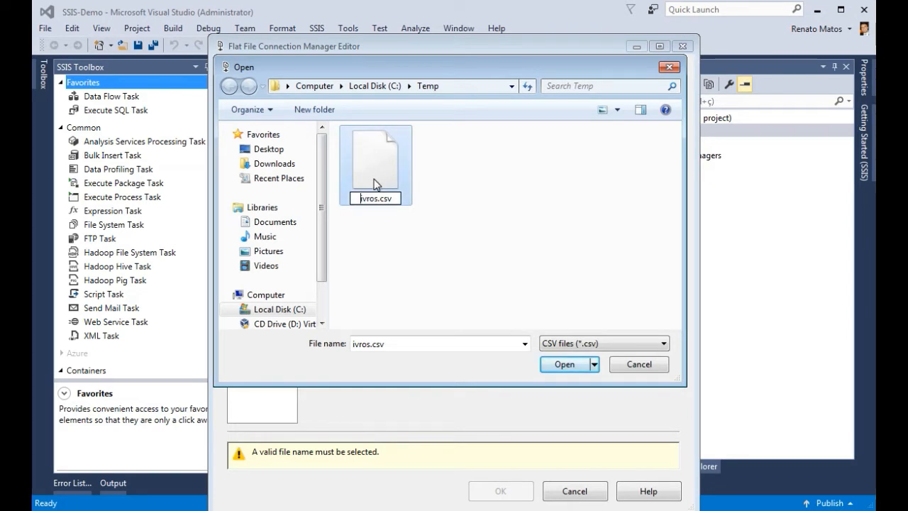
type("l")
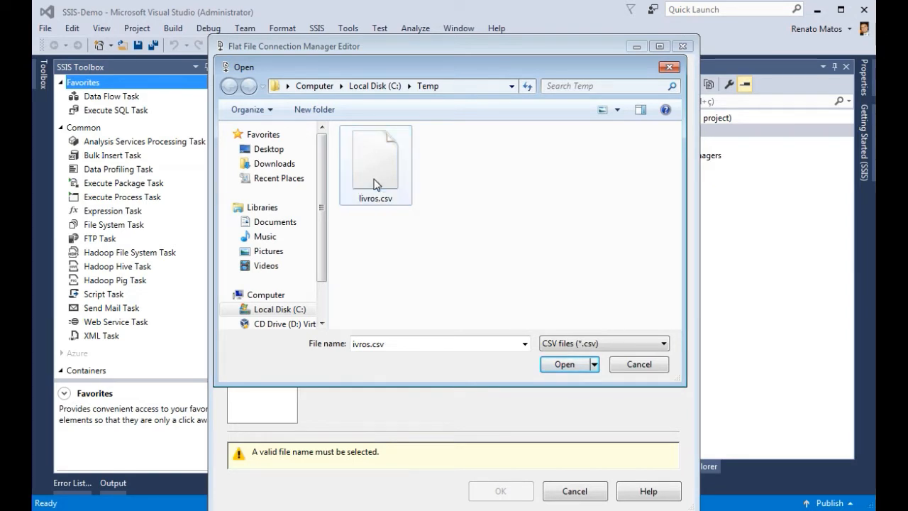
key("Return")
double_click(376, 184)
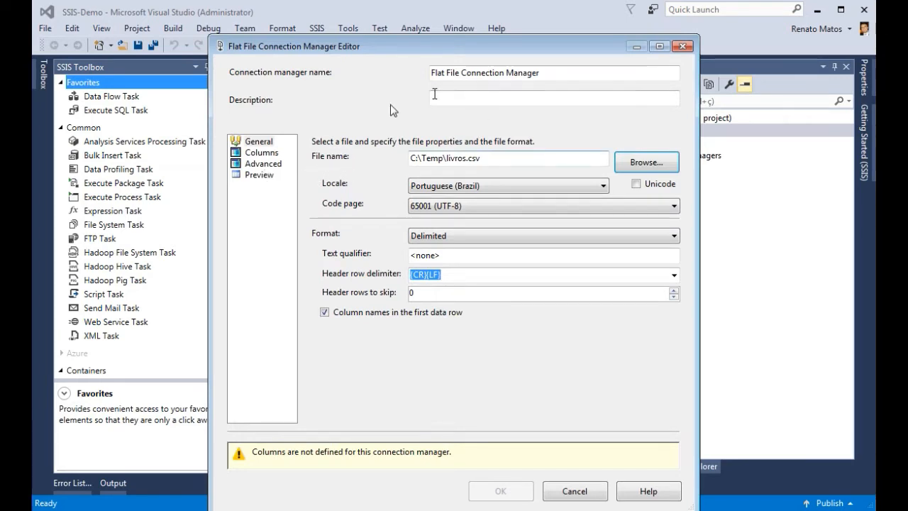
Review the code page and delimiters of livros.csv, and preview its data across the Nome, Tipo, Preco and Autor columns
left_click(426, 209)
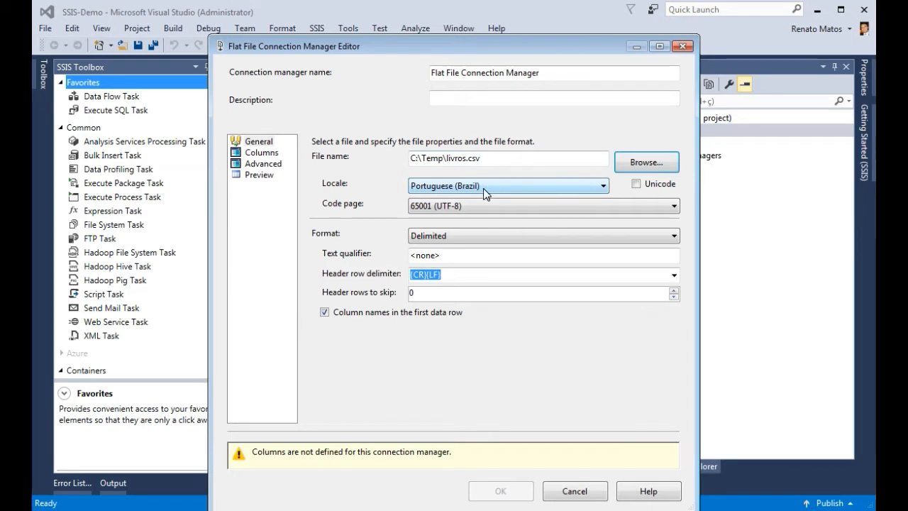
left_click(264, 155)
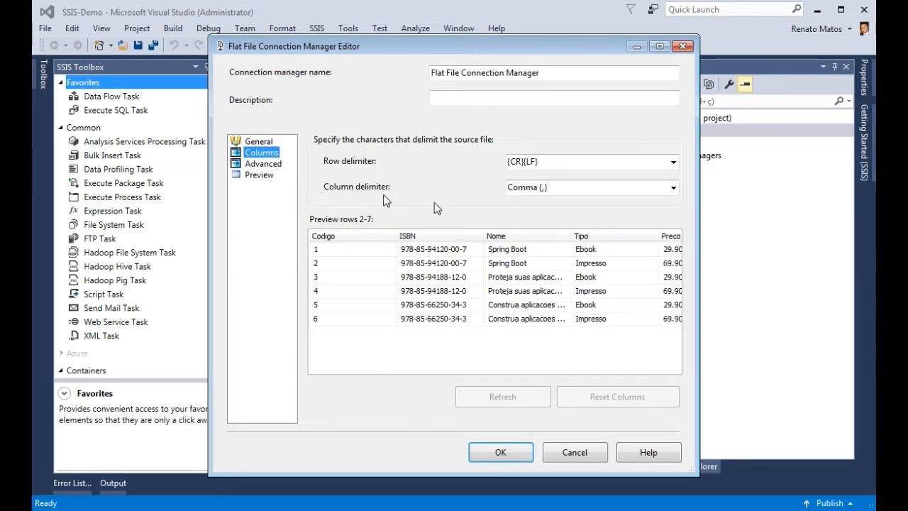
left_click(259, 175)
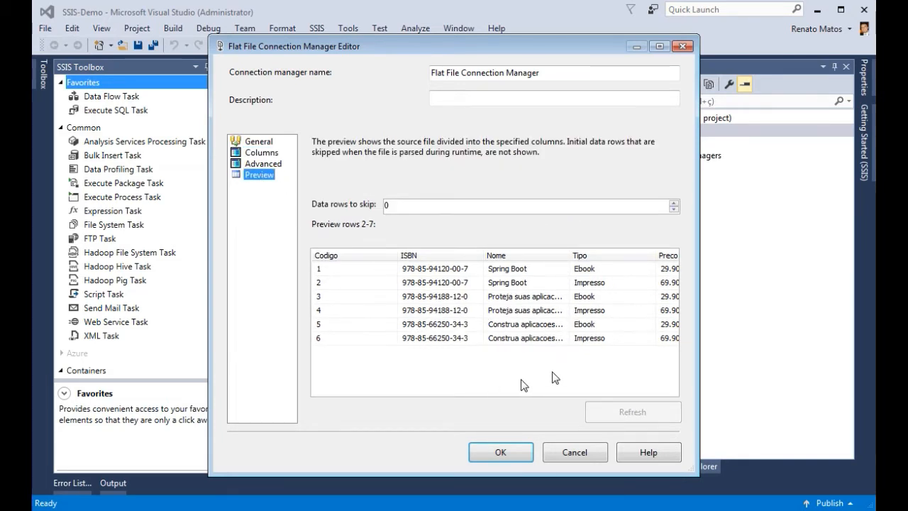
left_click(549, 287)
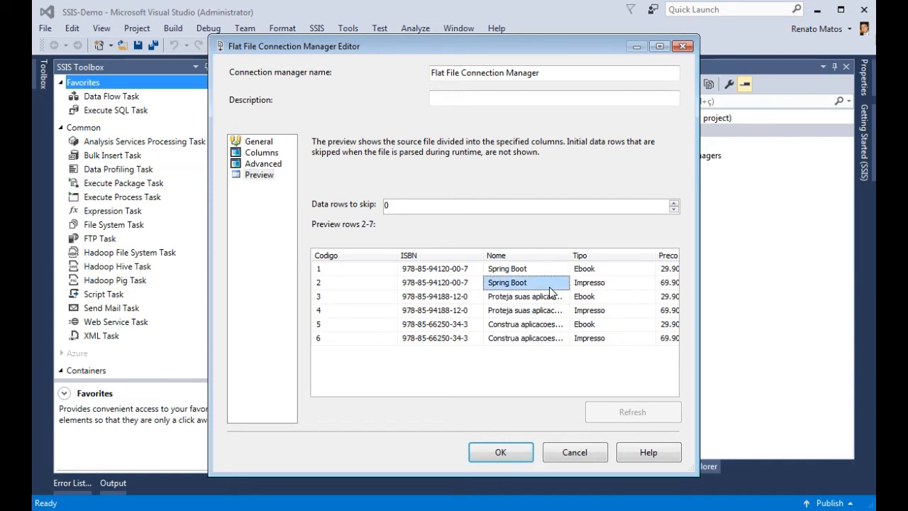
key("Right")
key("Right")
key("Right")
key("Left")
key("Left")
key("Left")
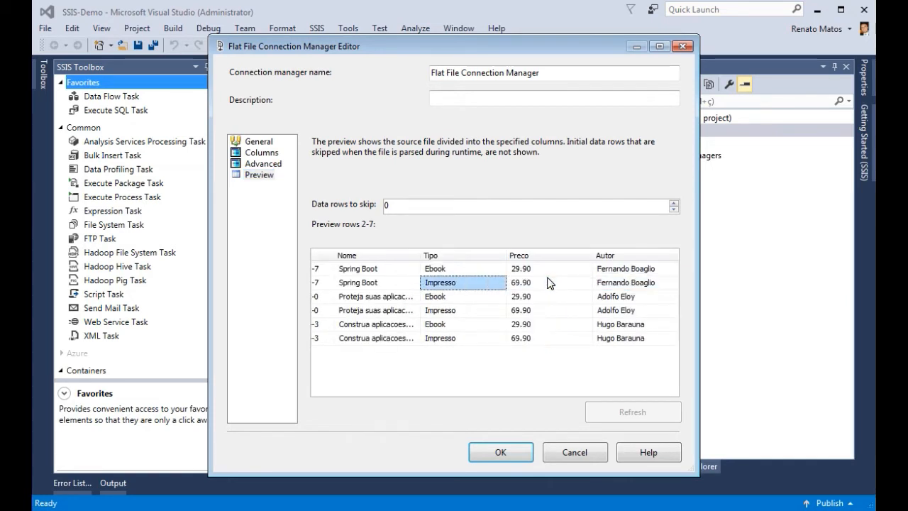
key("Left")
key("Left")
Examine the advanced properties of the Codigo and ISBN columns, including output width, data type and name
left_click(264, 166)
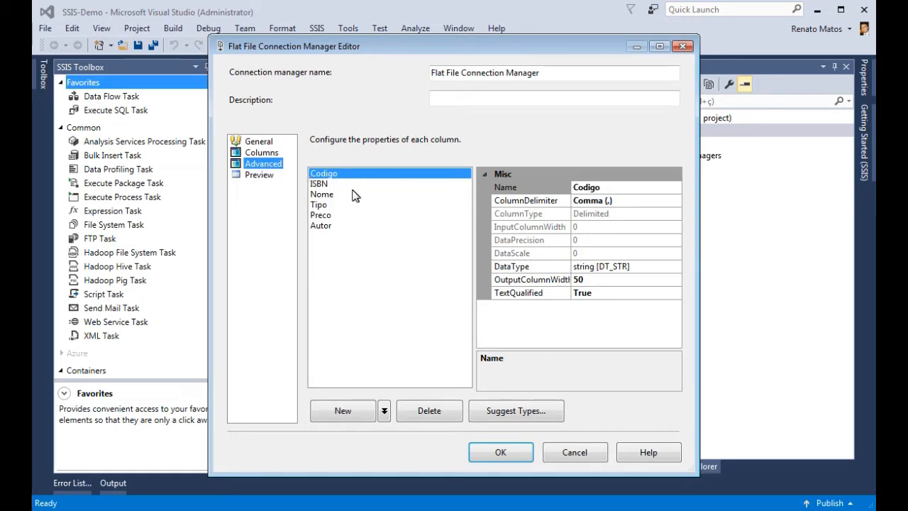
left_click(595, 281)
left_click(339, 183)
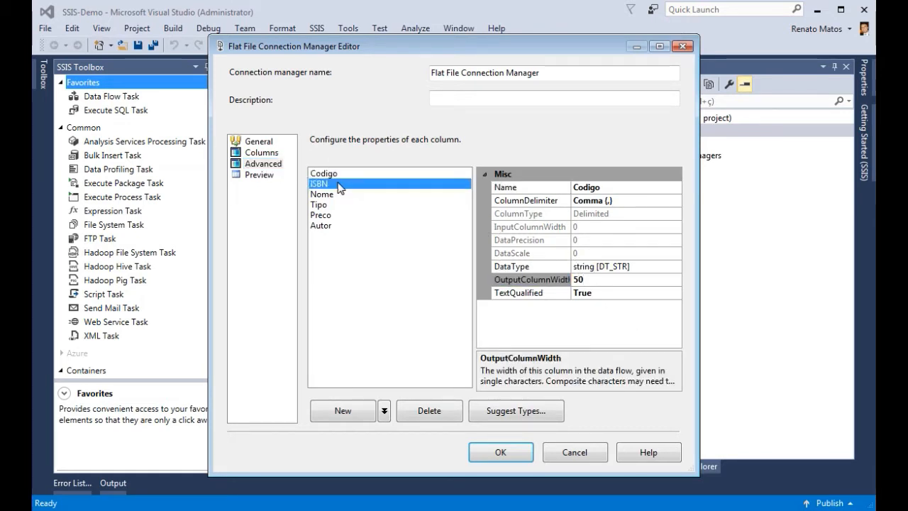
left_click(644, 268)
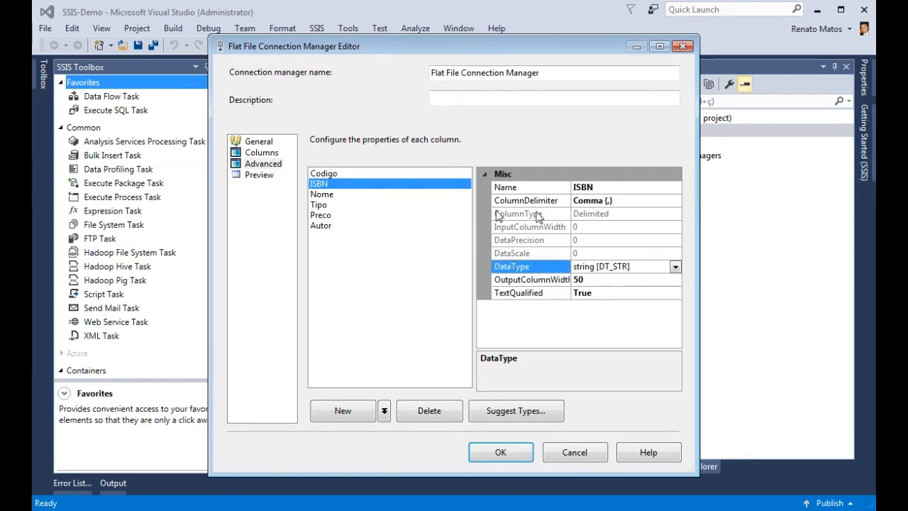
left_click(612, 187)
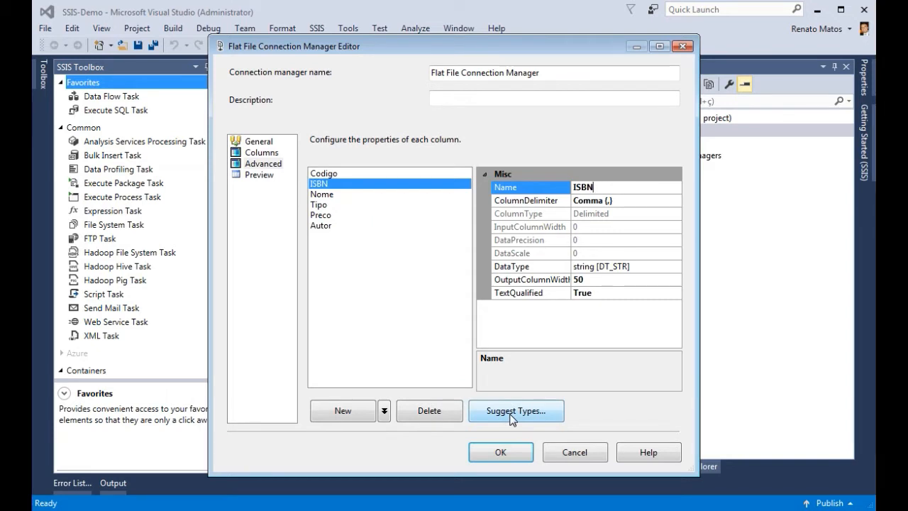
Apply suggested data types to the flat file columns, including the smallest integer and real types and True,False Boolean detection
left_click(333, 215)
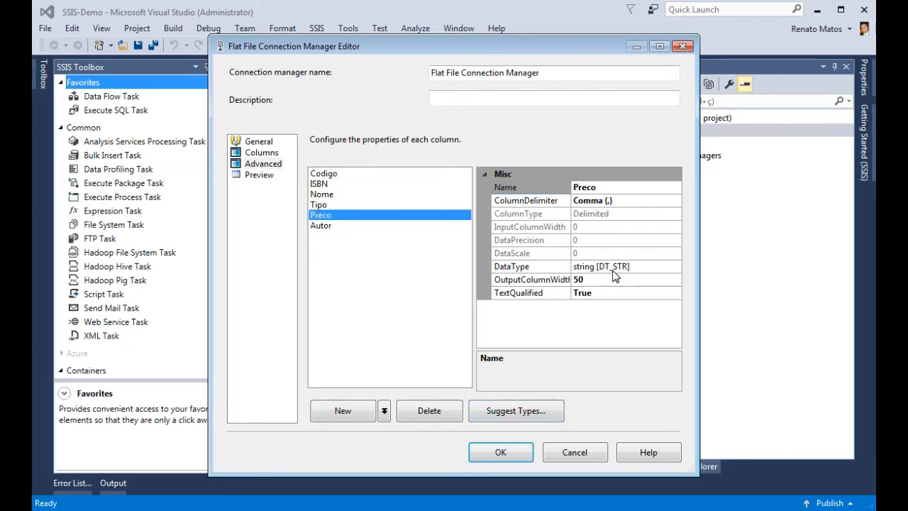
left_click(516, 411)
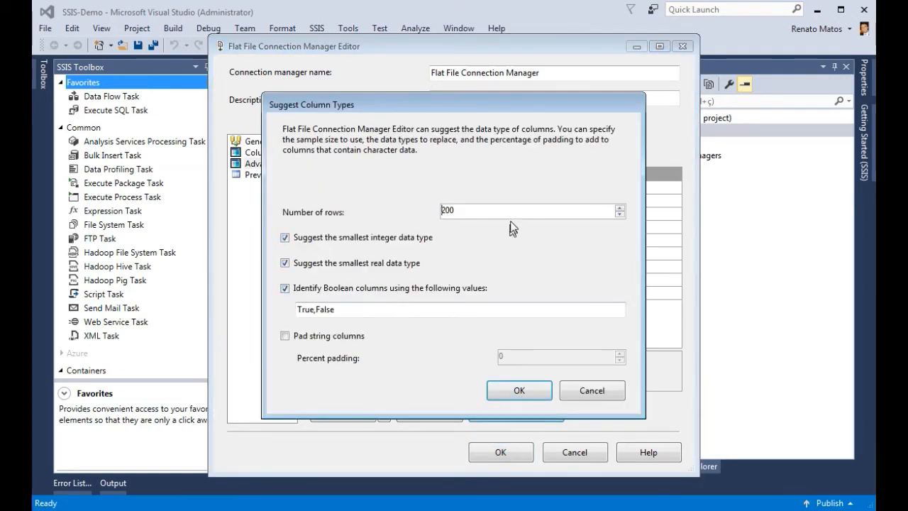
left_click_drag(490, 211, 377, 201)
left_click(517, 393)
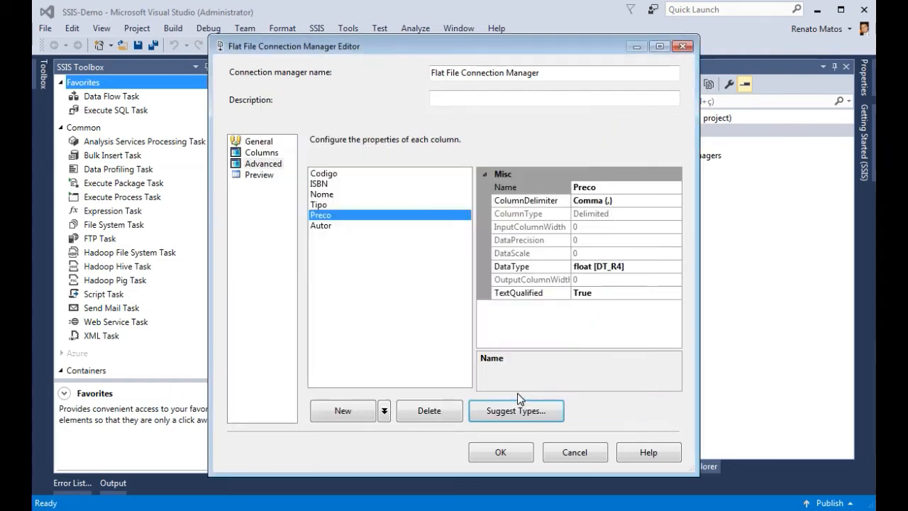
Check the suggested data types and output column widths of Codigo, ISBN, Nome, Tipo and Preco
left_click(341, 175)
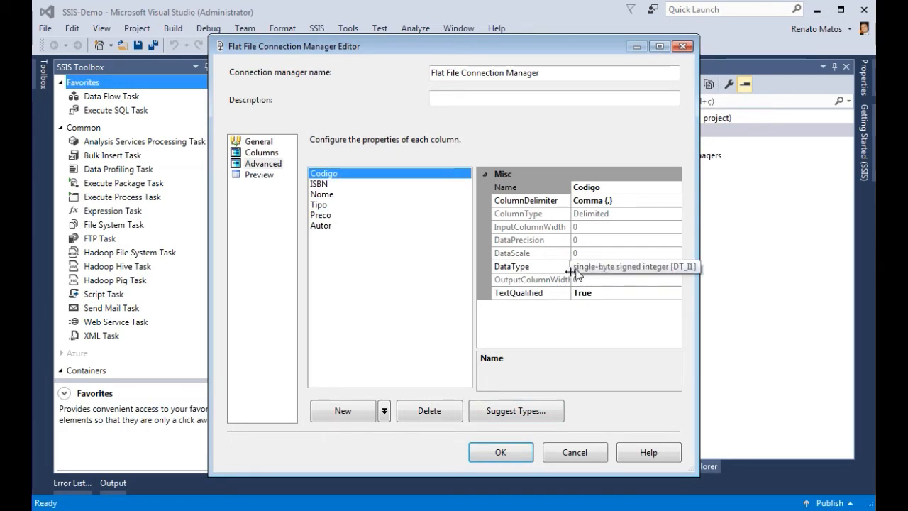
left_click(380, 184)
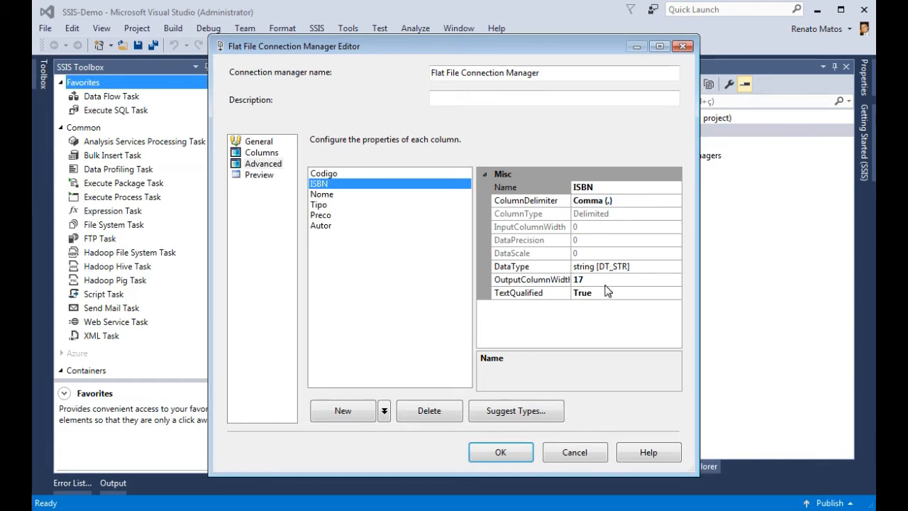
left_click(381, 194)
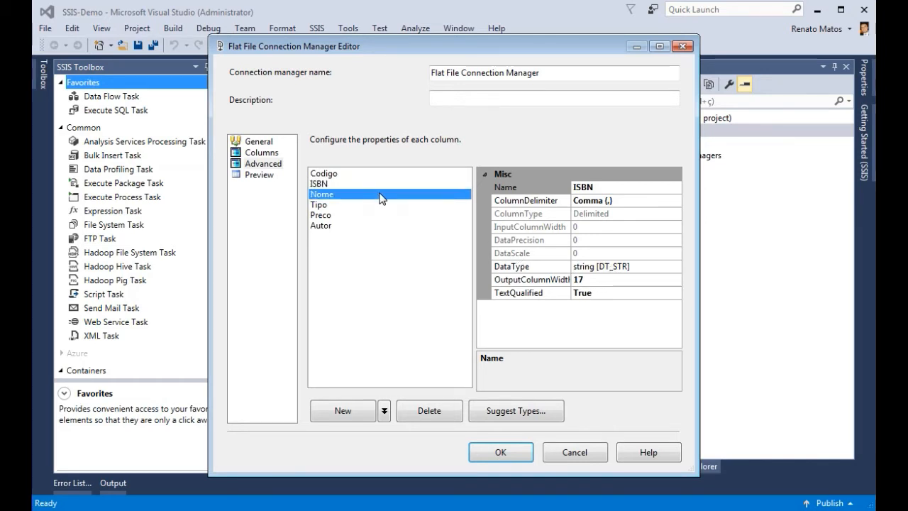
left_click(585, 280)
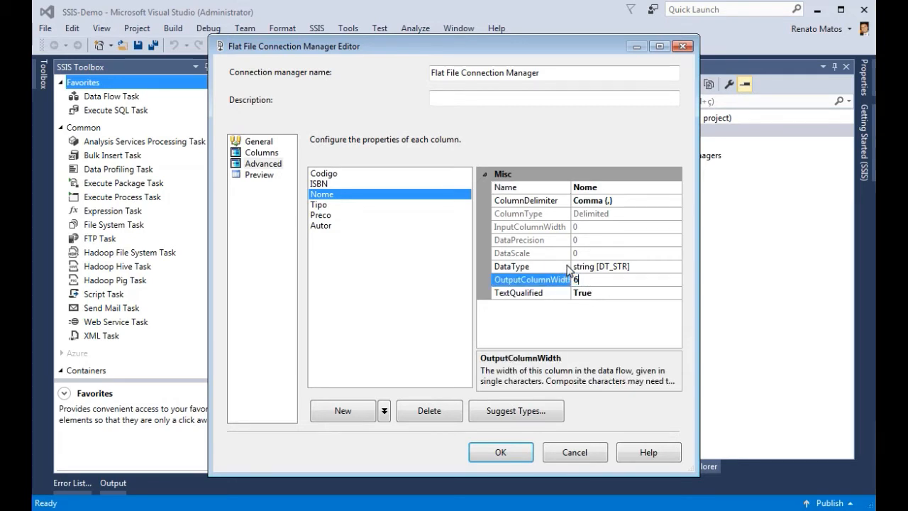
left_click(380, 205)
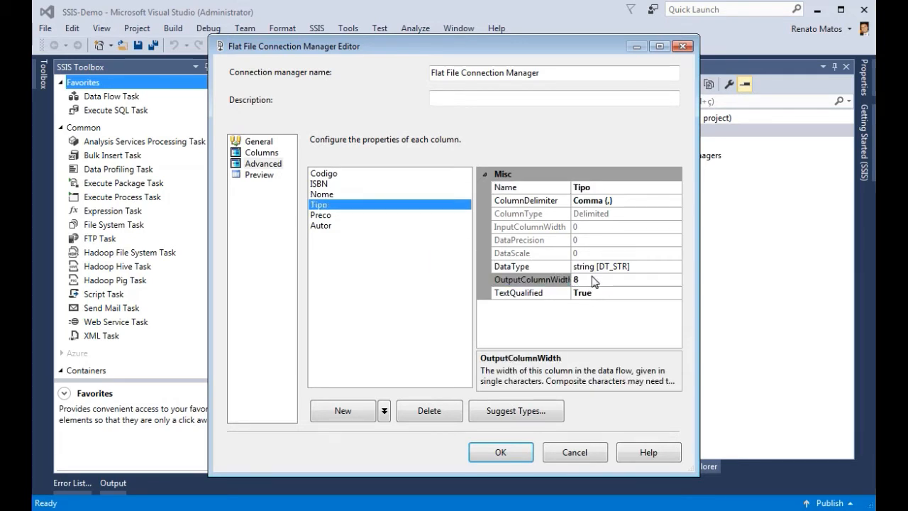
left_click(356, 215)
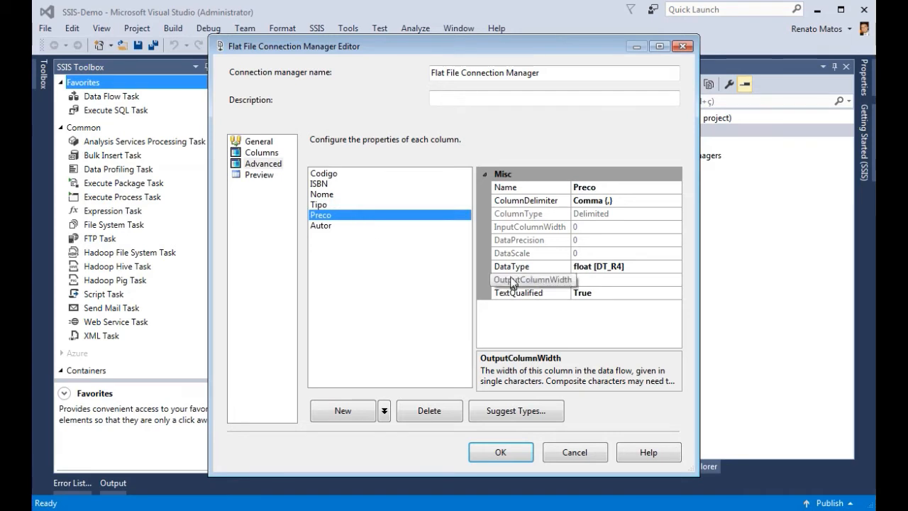
Set the Autor column's output width to 60, and save the flat file connection after previewing its rows
left_click(320, 226)
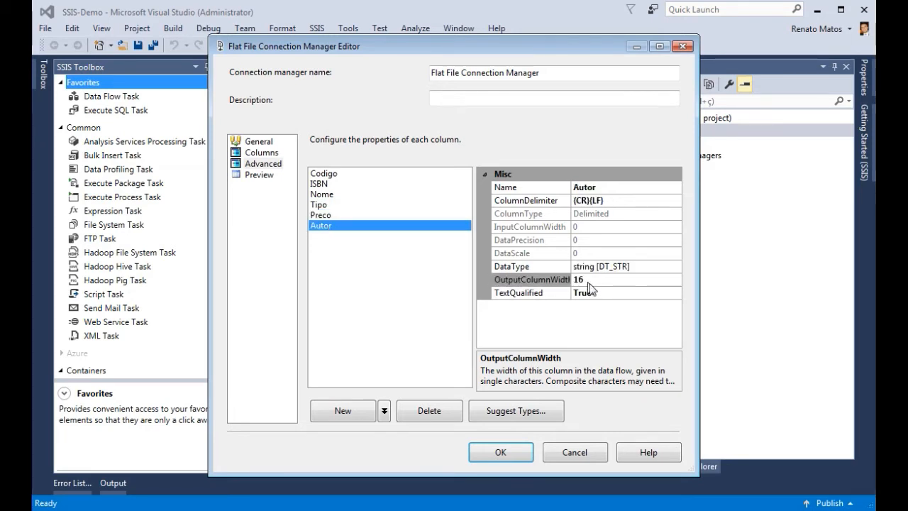
double_click(596, 284)
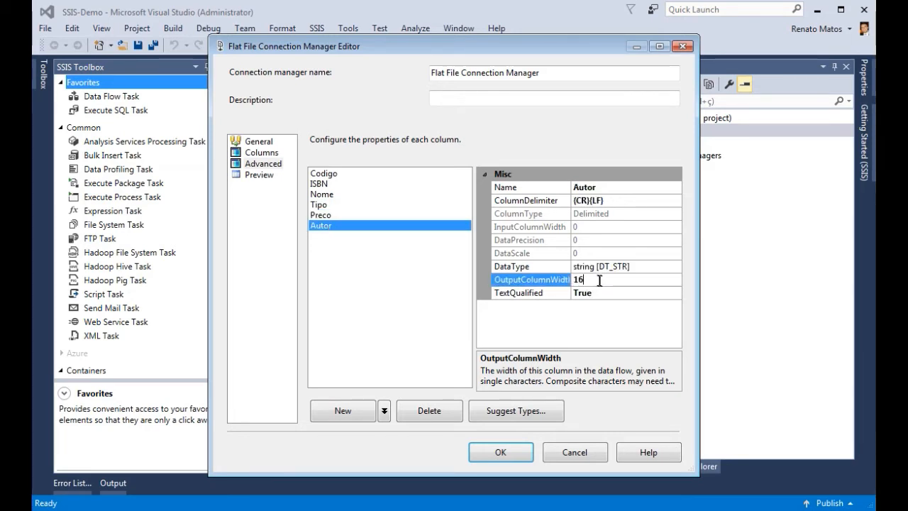
type("60")
key("Return")
left_click(267, 181)
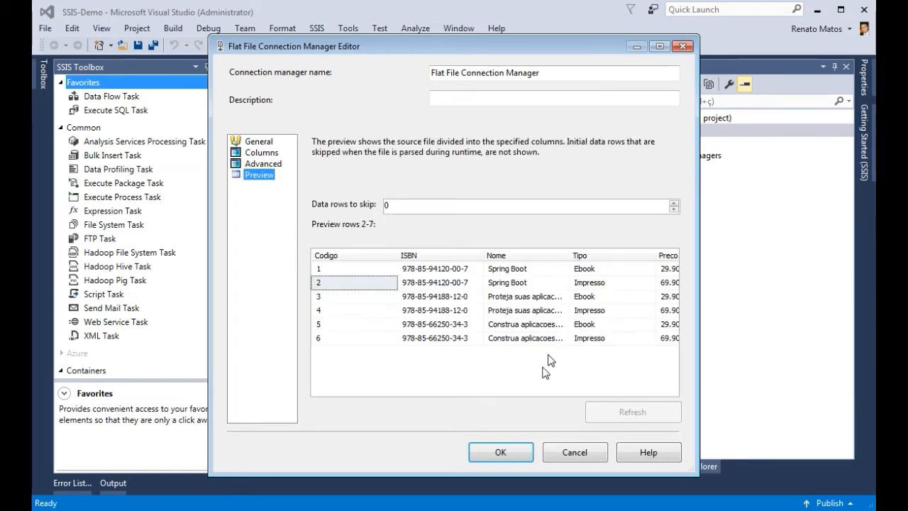
left_click(486, 455)
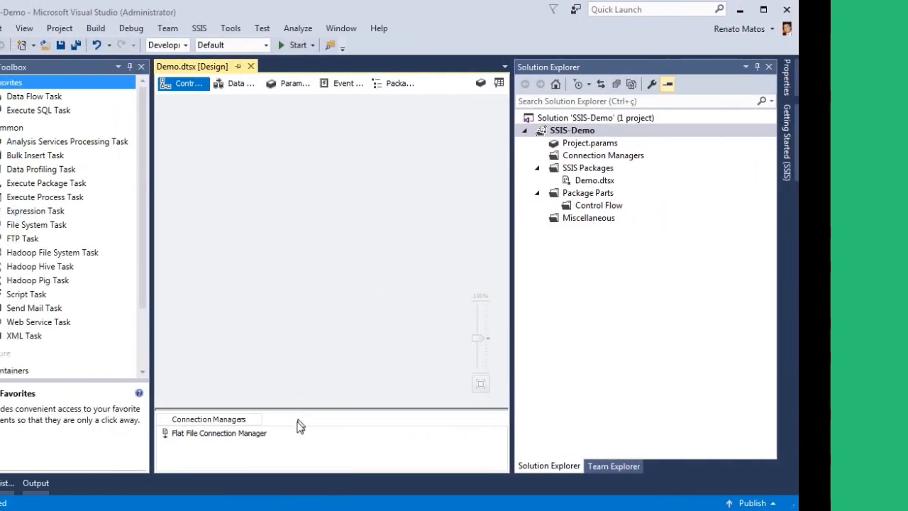
Start a new ADO.NET connection for the package, deleting the previously defined SSIS-Demo data connection
right_click(300, 445)
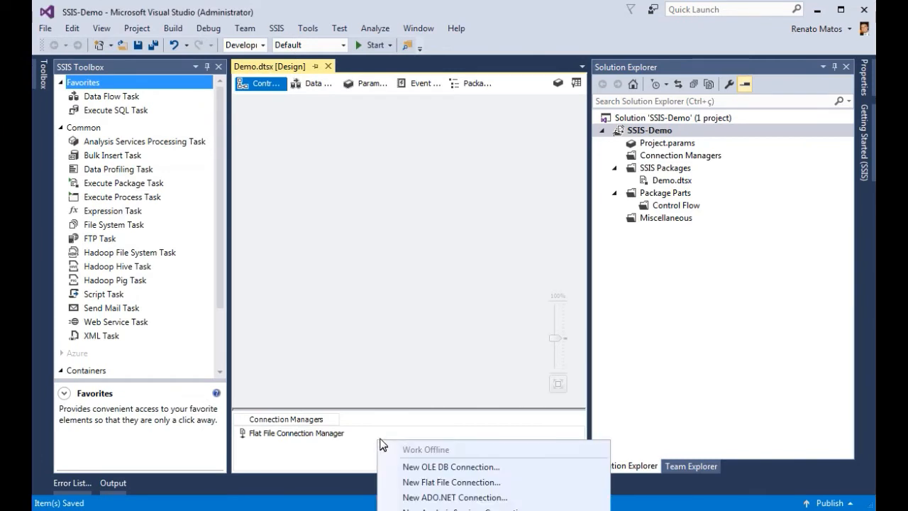
left_click(447, 499)
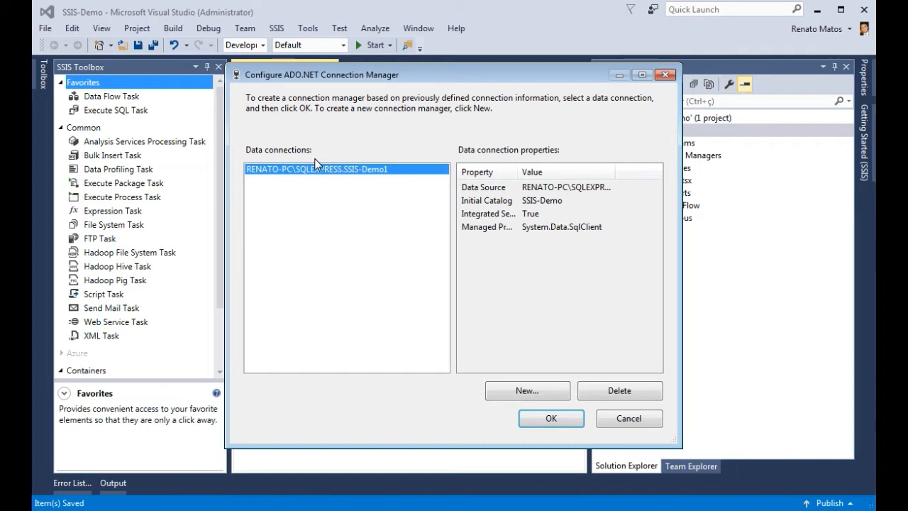
left_click(609, 390)
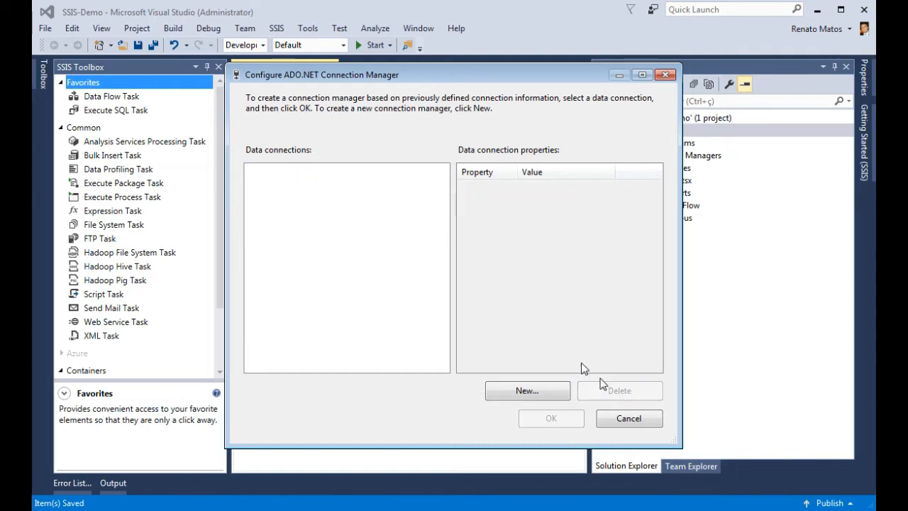
left_click(524, 391)
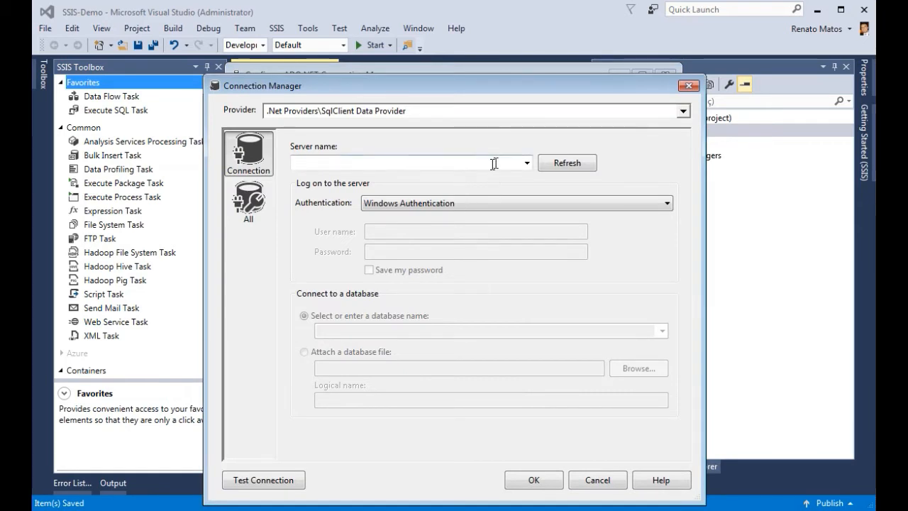
Enter the local PC's SQLEXPRESS instance as the server name, with Windows Authentication as the logon method
left_click(494, 163)
type("RENATO-PC\\SQLEXPRESS")
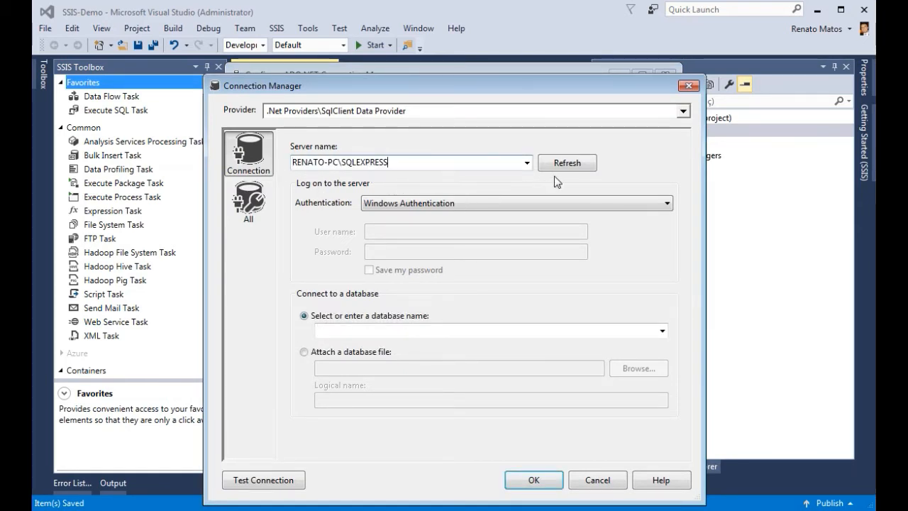
left_click(408, 206)
left_click(420, 226)
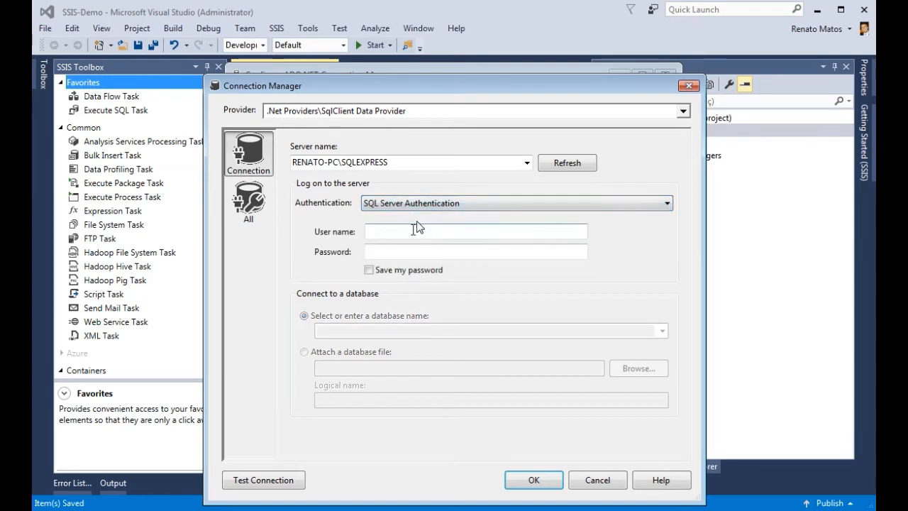
left_click(420, 204)
left_click(386, 213)
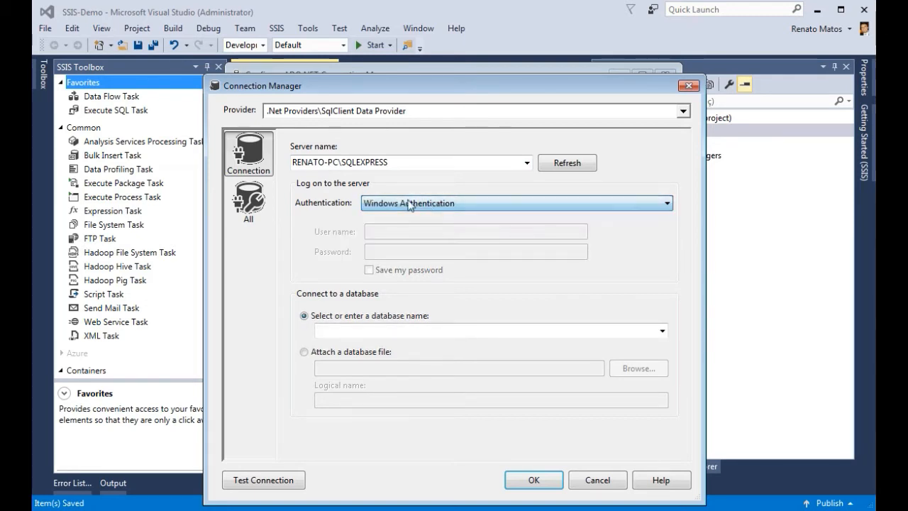
Choose the SSIS-Demo database, test the connection and add it to the package's connection managers
left_click(661, 330)
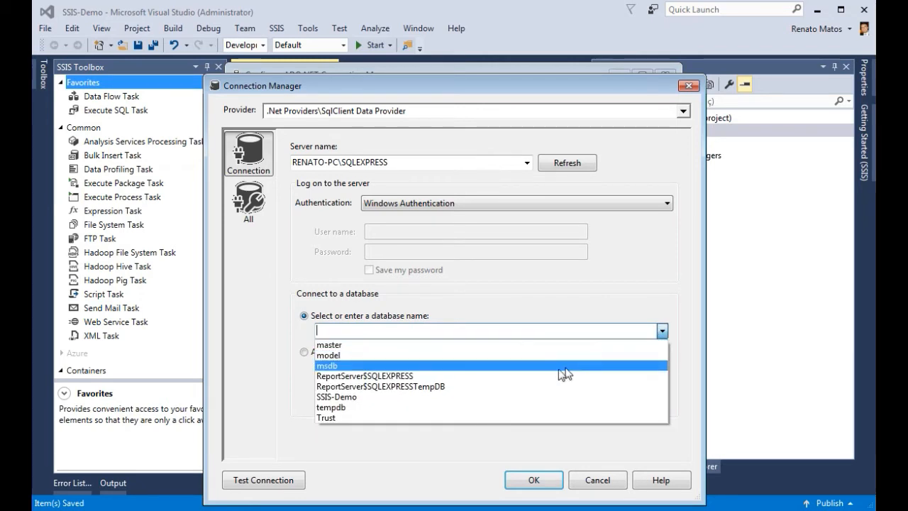
left_click(488, 397)
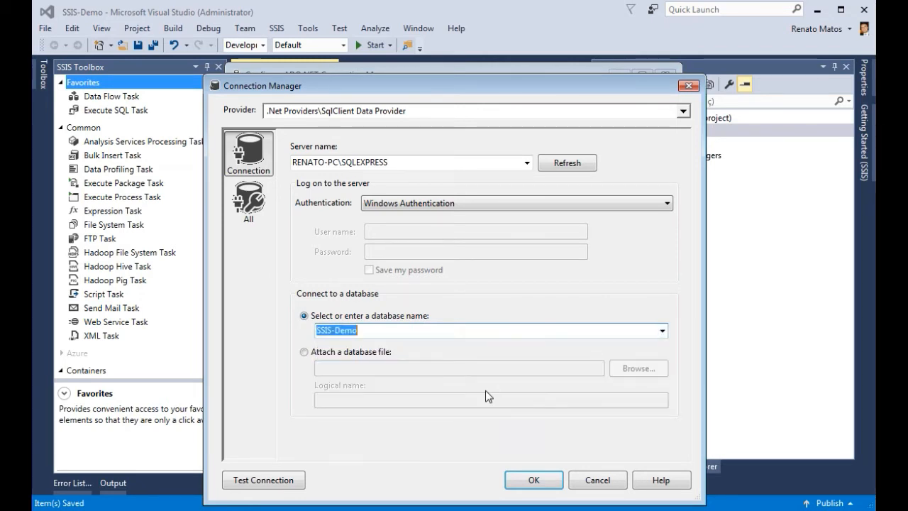
left_click(267, 487)
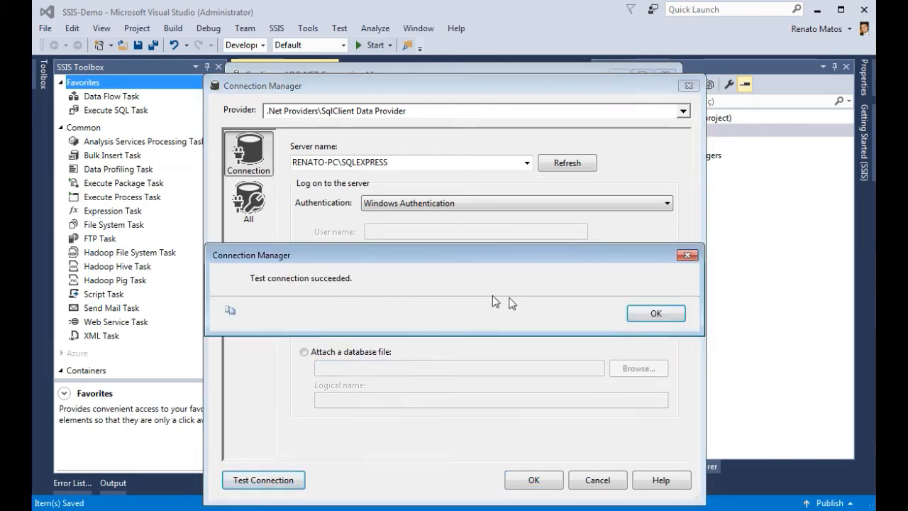
left_click(650, 315)
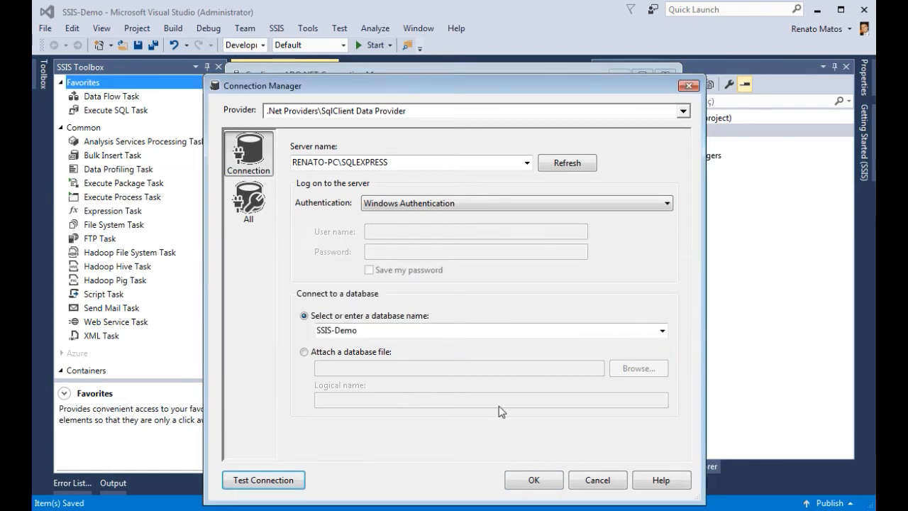
left_click(531, 479)
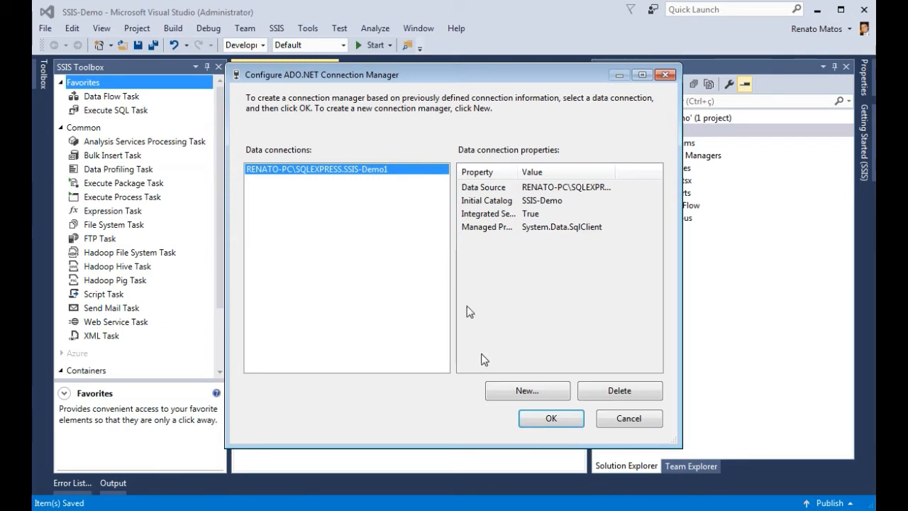
left_click(551, 420)
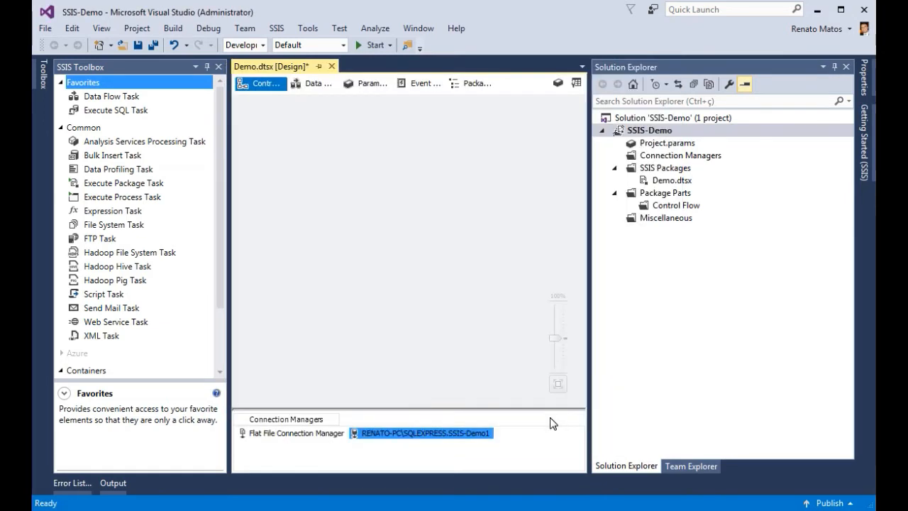
left_click(301, 439)
left_click(398, 433)
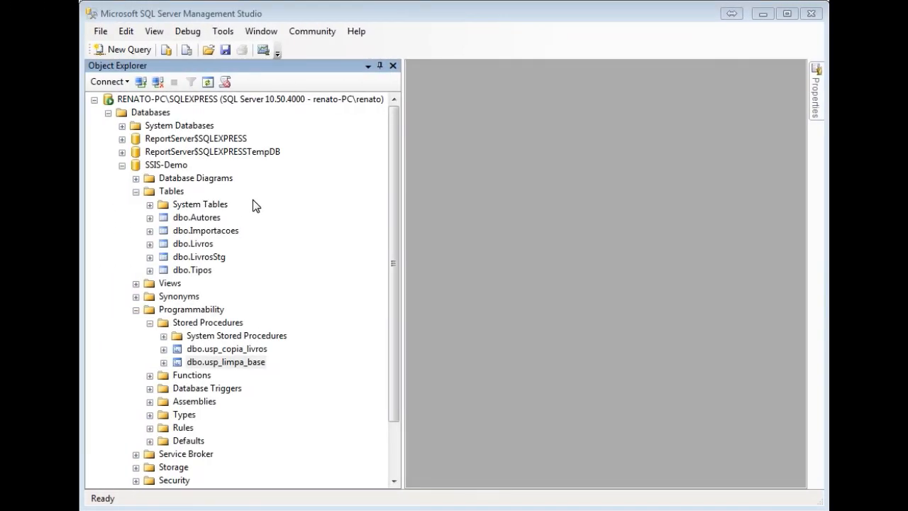
Switch to SQL Server Management Studio and view the top 1000 rows of dbo.Autores and dbo.Importacoes in SSIS-Demo
right_click(213, 218)
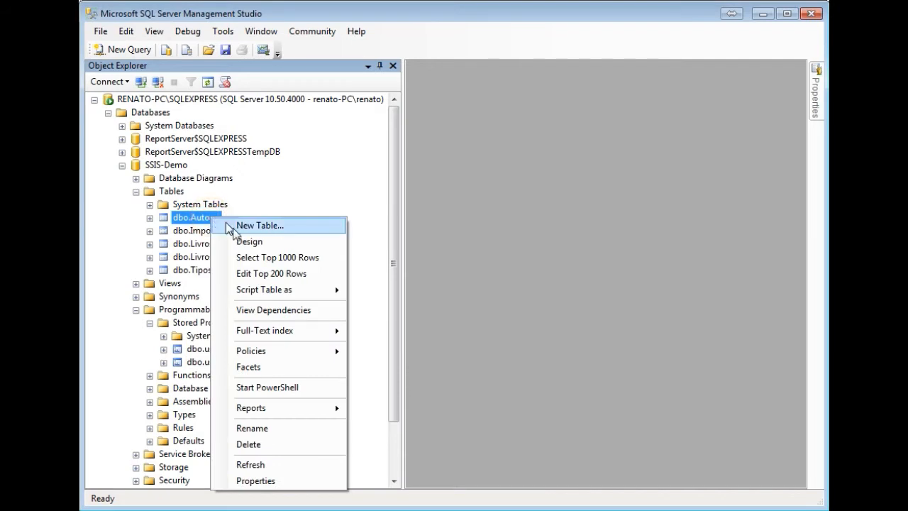
left_click(263, 258)
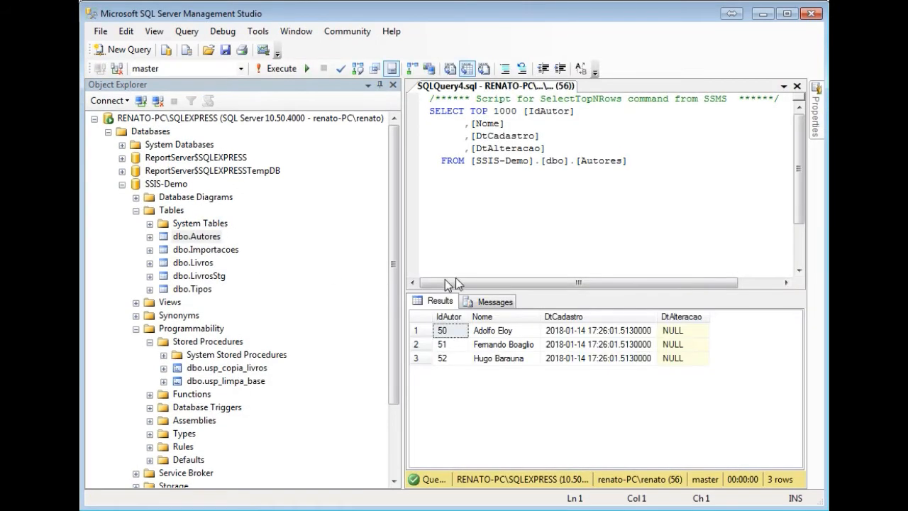
right_click(231, 238)
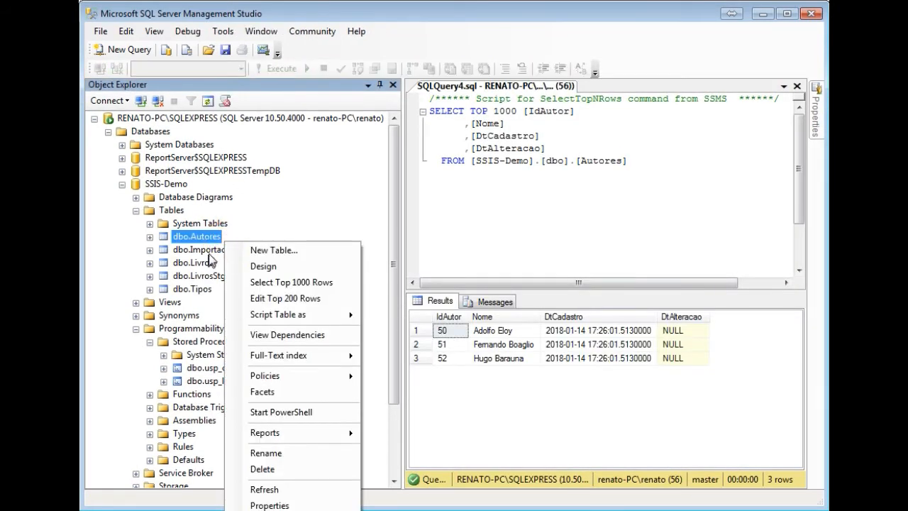
right_click(210, 254)
left_click(264, 294)
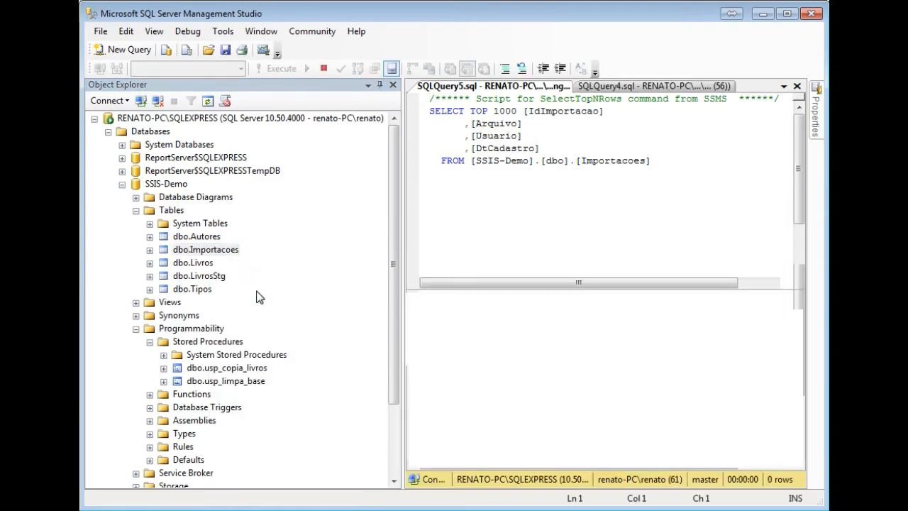
View the top 1000 rows of the dbo.Livros and dbo.LivrosStg tables
right_click(207, 264)
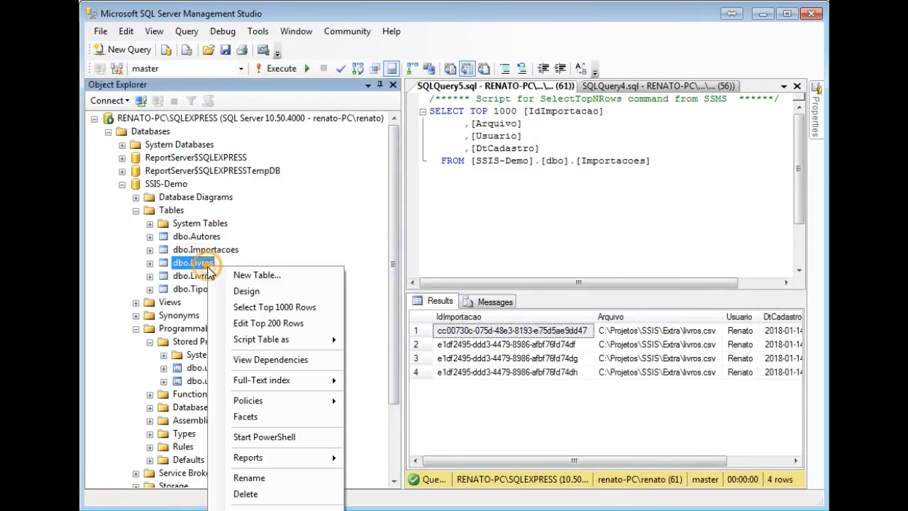
left_click(253, 308)
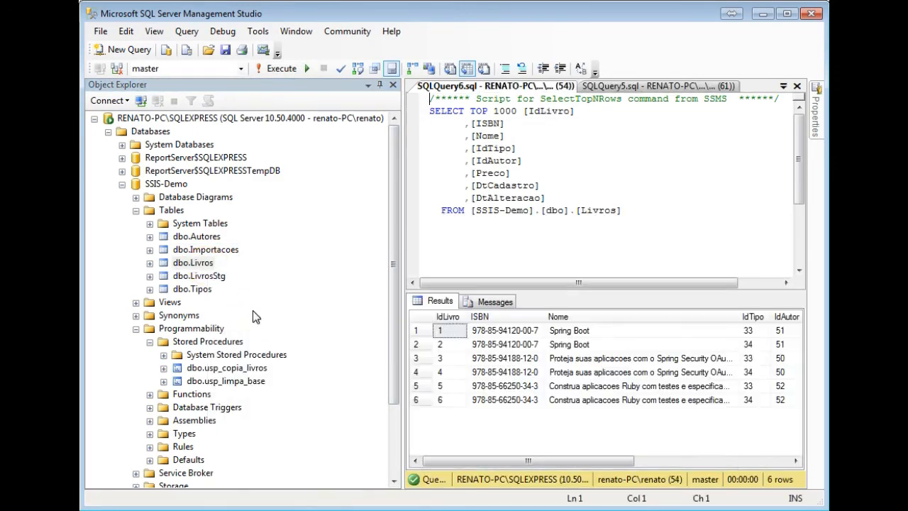
right_click(211, 276)
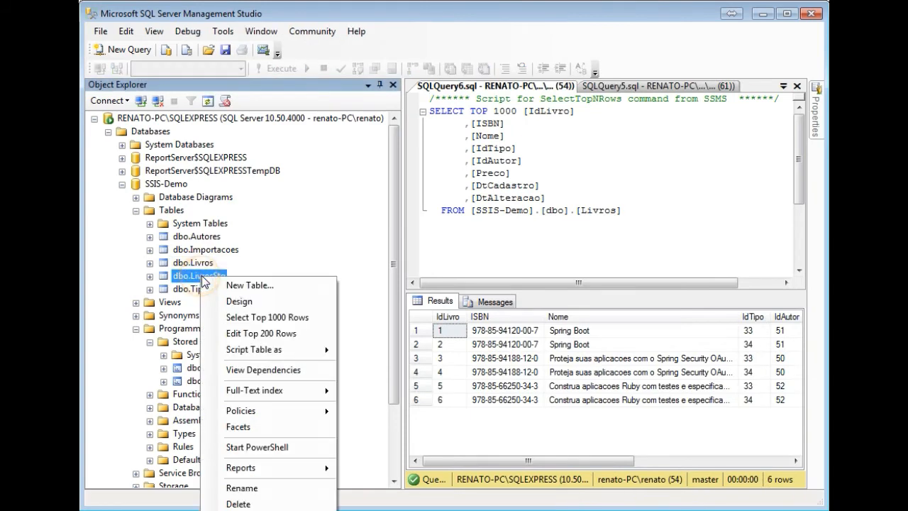
left_click(242, 316)
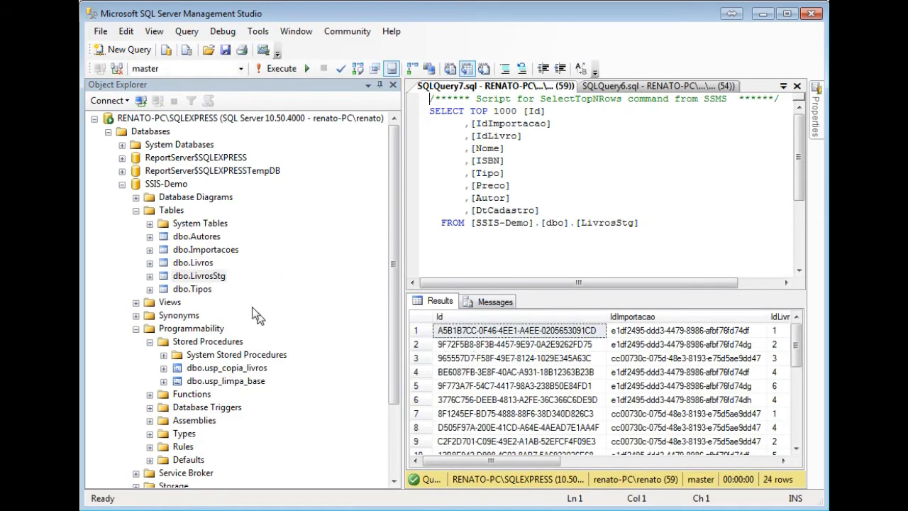
View the top 1000 rows of the dbo.Tipos table and locate the usp_limpa_base stored procedure
right_click(196, 292)
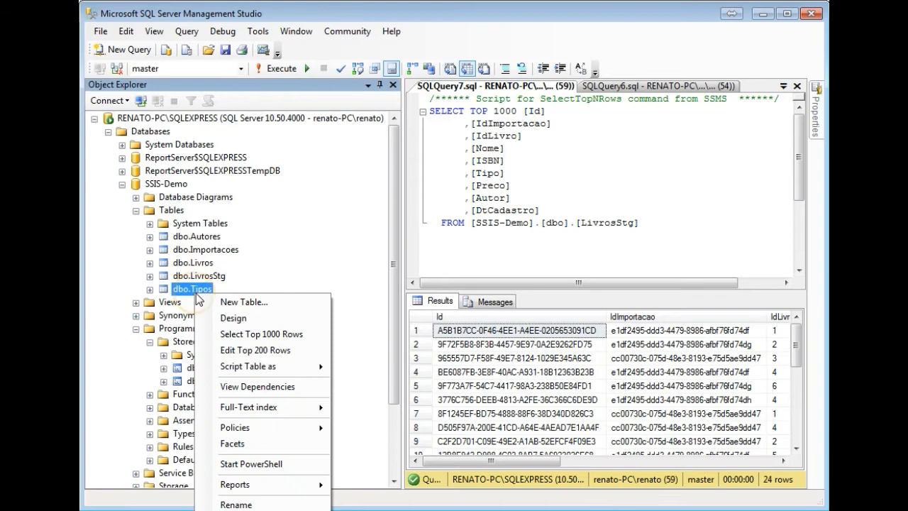
left_click(243, 333)
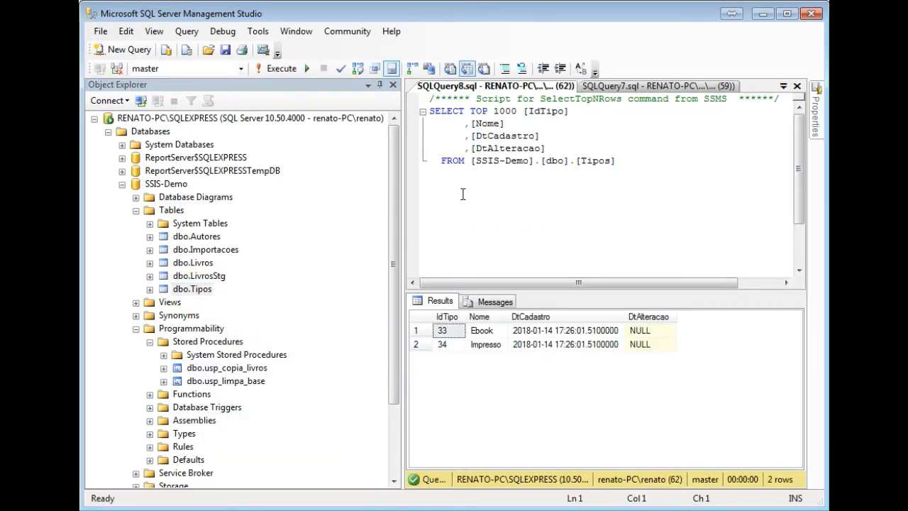
left_click(225, 380)
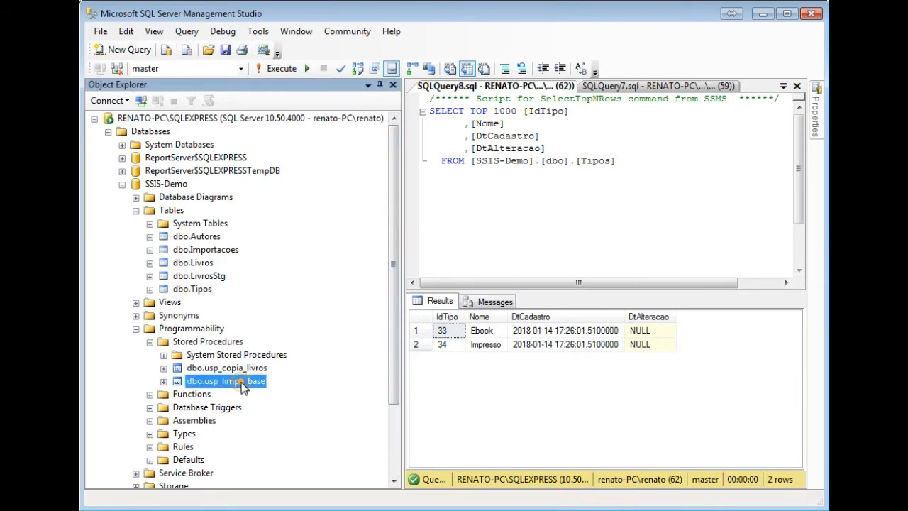
left_click(524, 220)
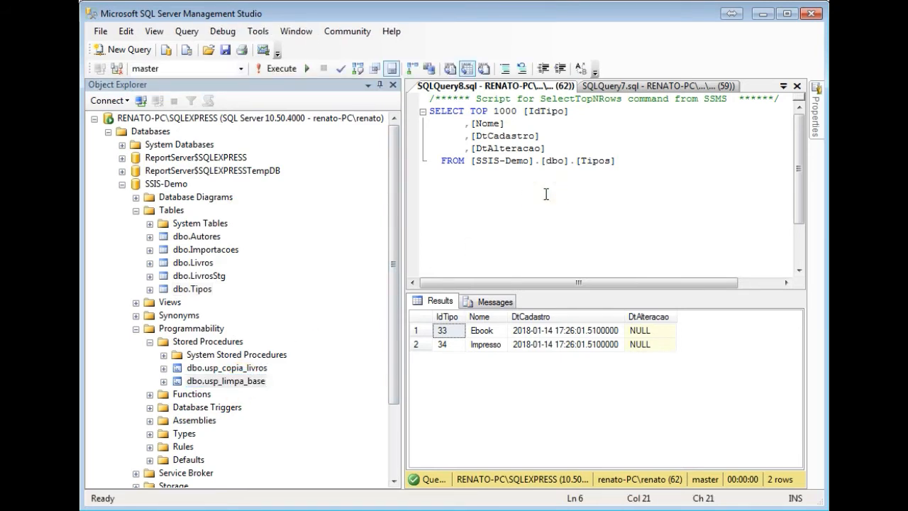
Close all the open query windows showing the table contents
left_click(796, 86)
left_click(796, 86)
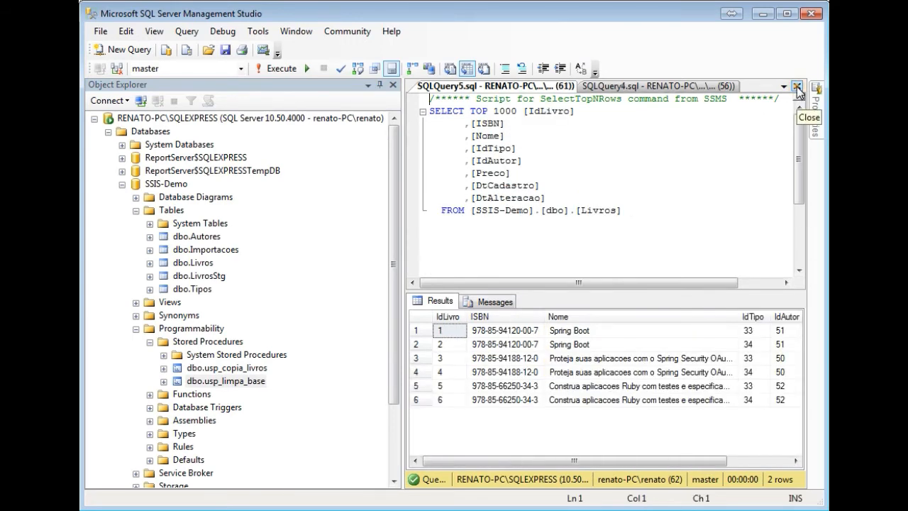
left_click(796, 85)
left_click(797, 86)
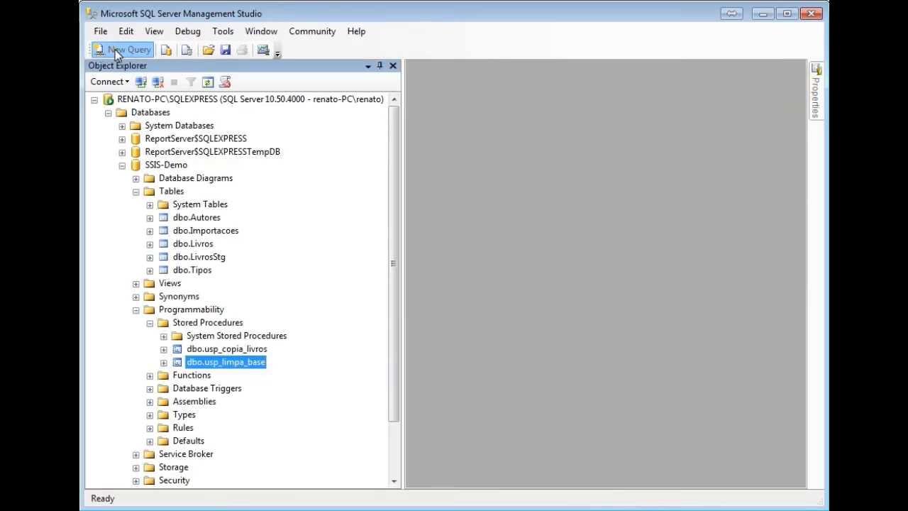
Write the statement exec dbo.usp_limpa_base in a new query on the SSIS-Demo database
left_click(117, 51)
type("ex")
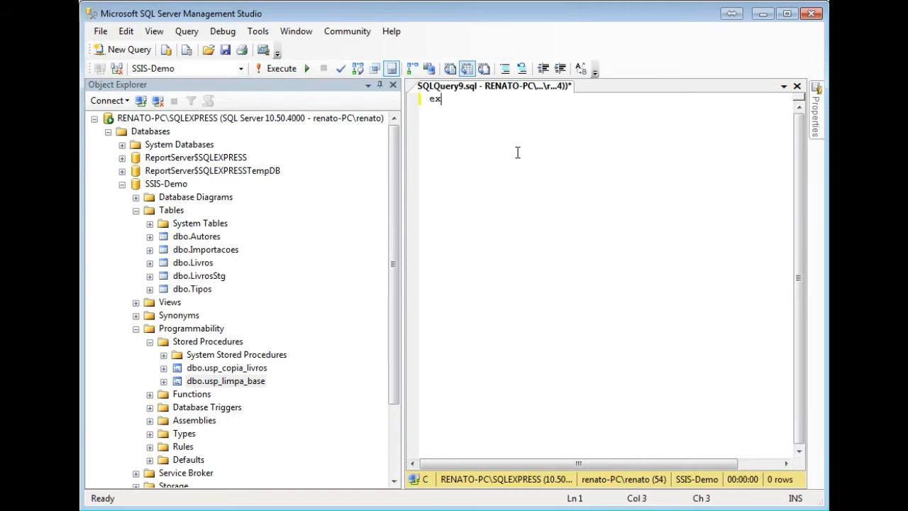
type("ec db")
key("BackSpace")
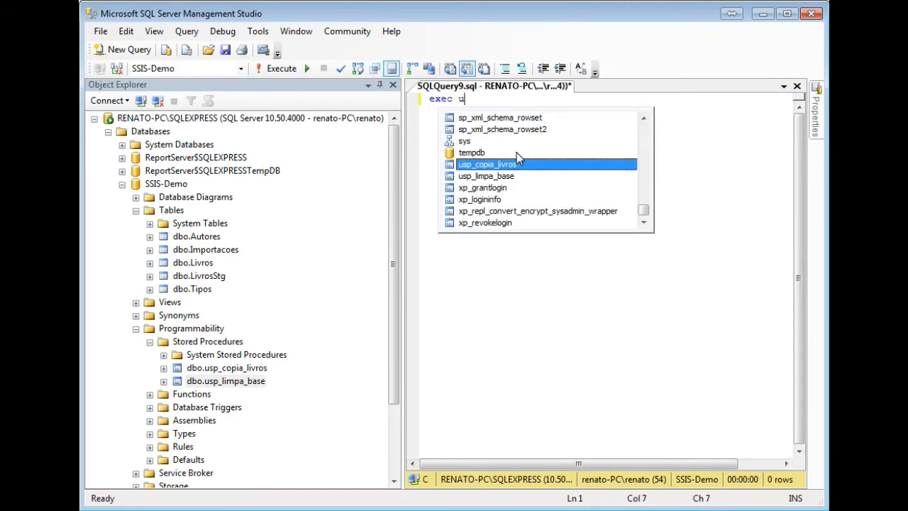
type("bo.u")
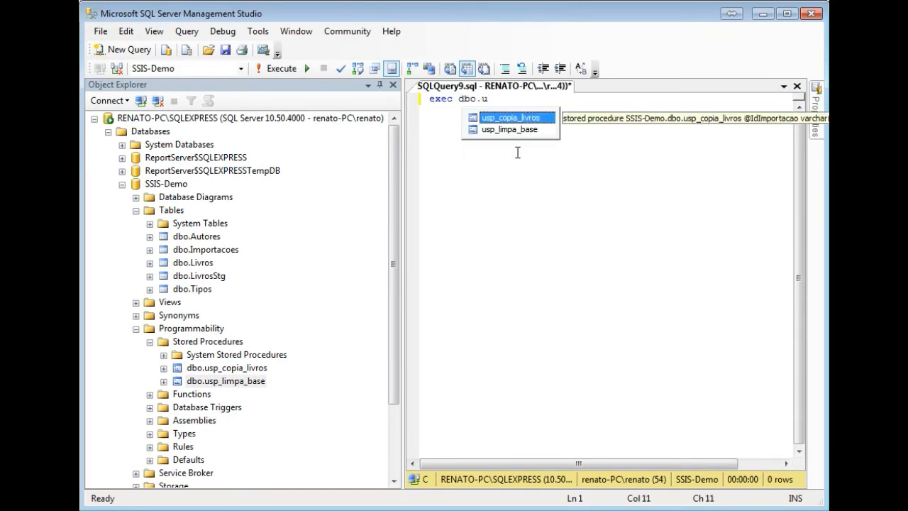
key("Down")
key("Tab")
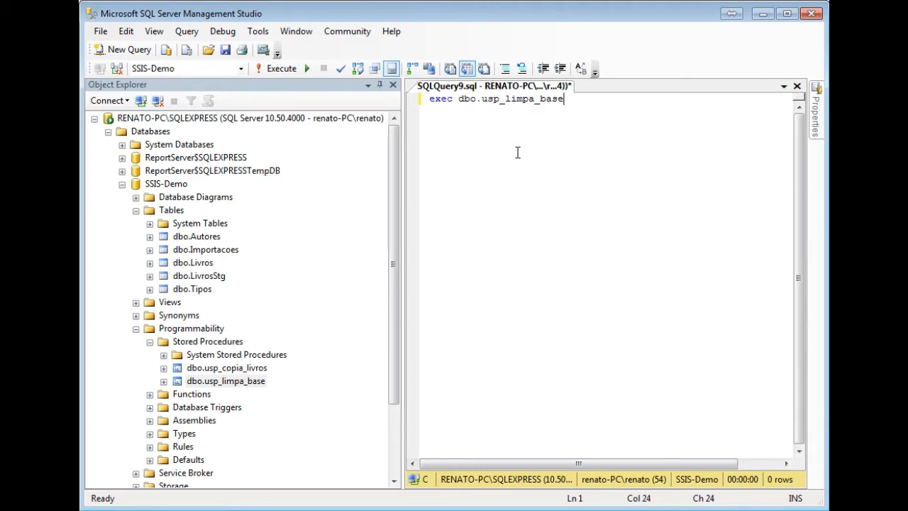
Execute the usp_limpa_base statement and close its query window without saving
key("ctrl+a")
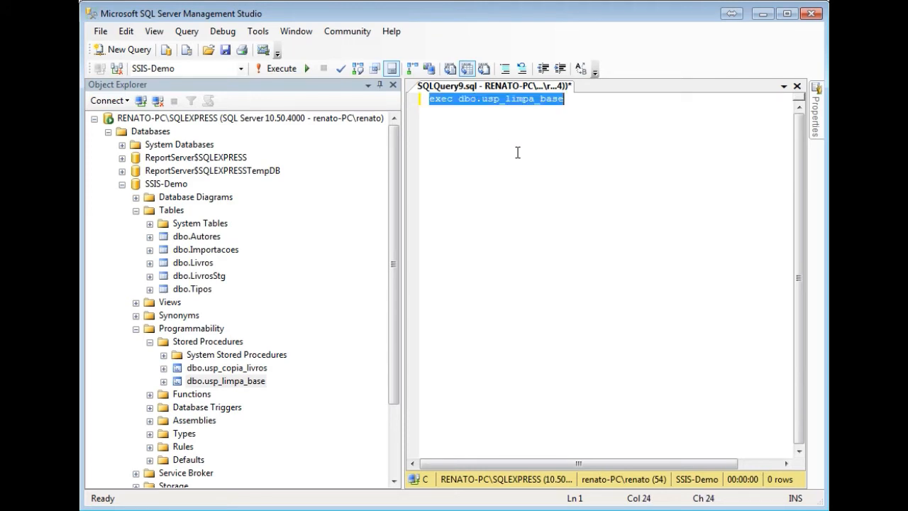
left_click(277, 70)
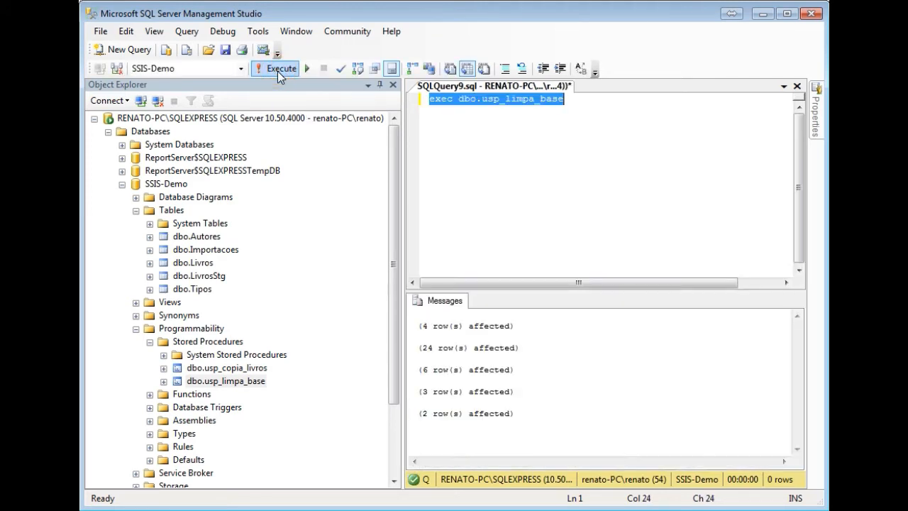
left_click(443, 168)
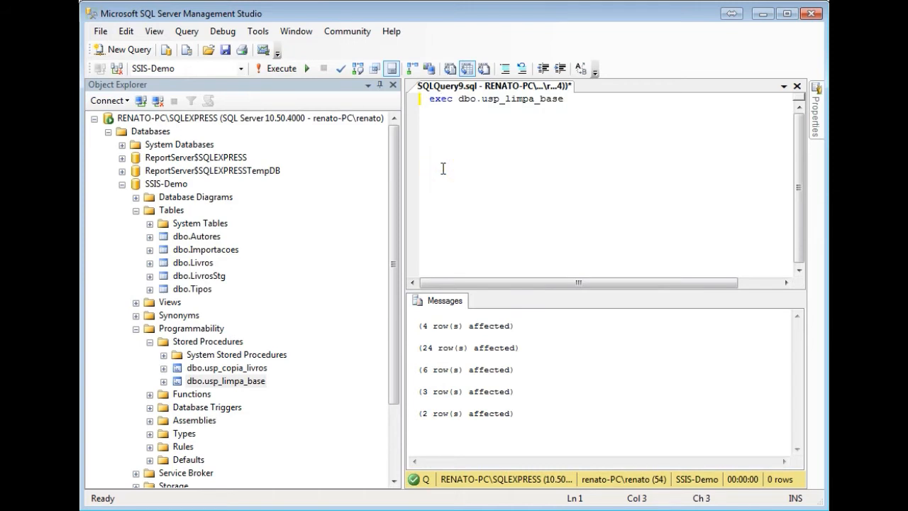
left_click(797, 85)
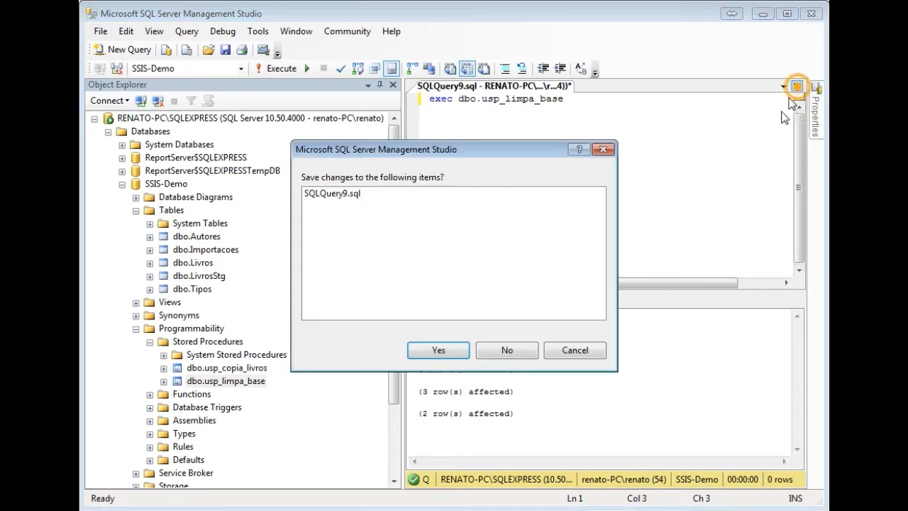
left_click(506, 350)
Check the top 1000 rows of dbo.Autores and dbo.Importacoes after the cleanup
right_click(213, 217)
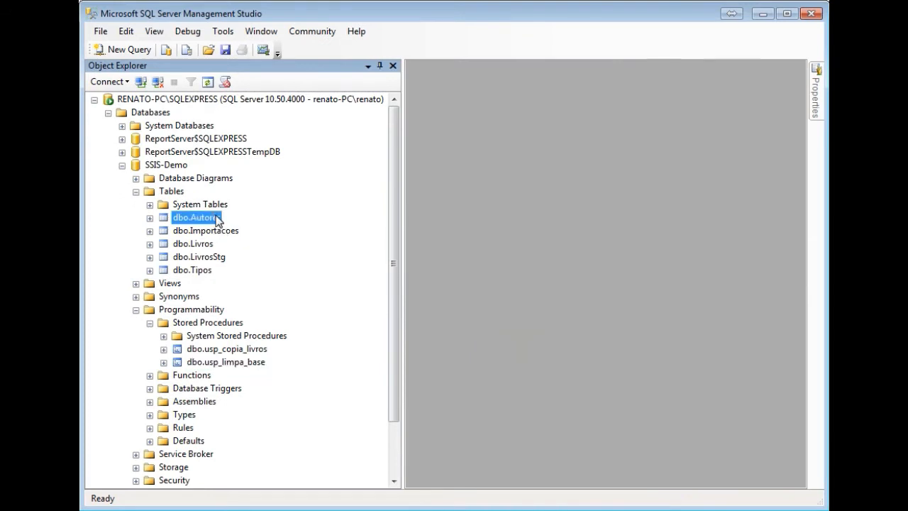
left_click(268, 255)
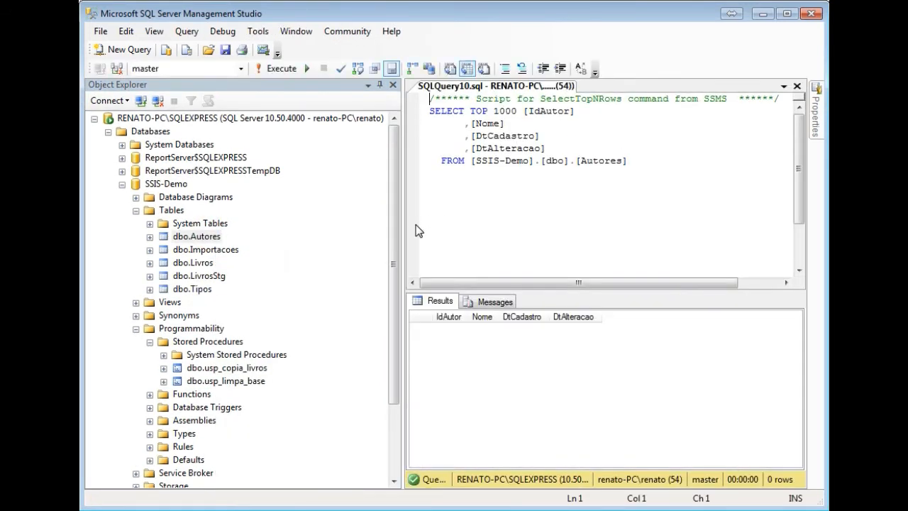
left_click(225, 251)
right_click(223, 254)
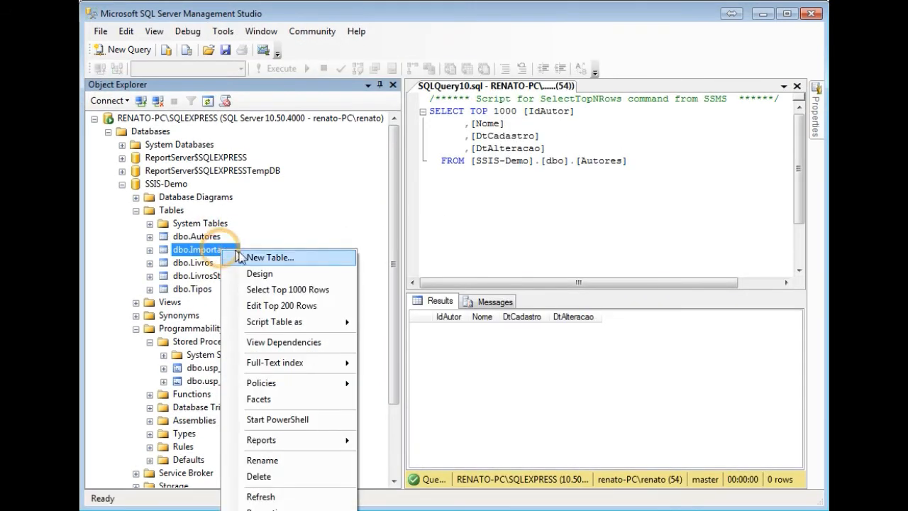
left_click(277, 291)
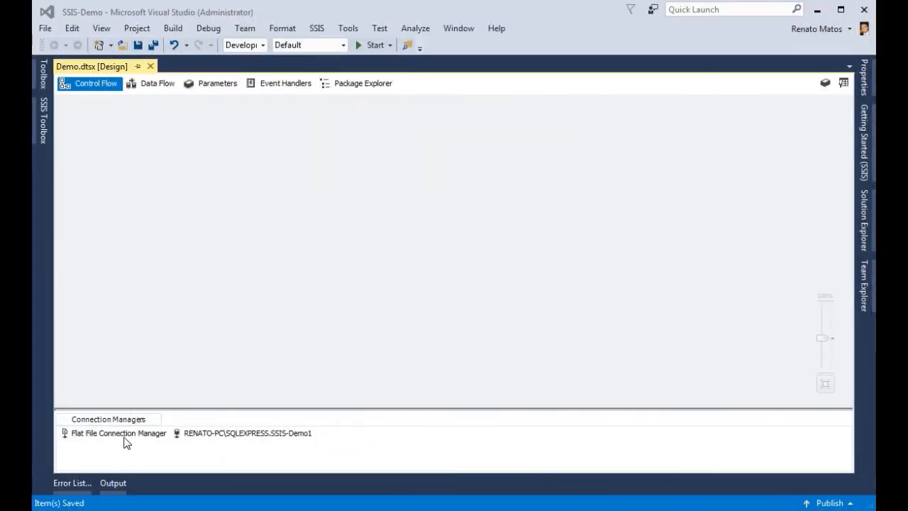
In Visual Studio, parameterize the Flat File Connection Manager, choosing ConnectionString as the property for a new parameter
right_click(139, 437)
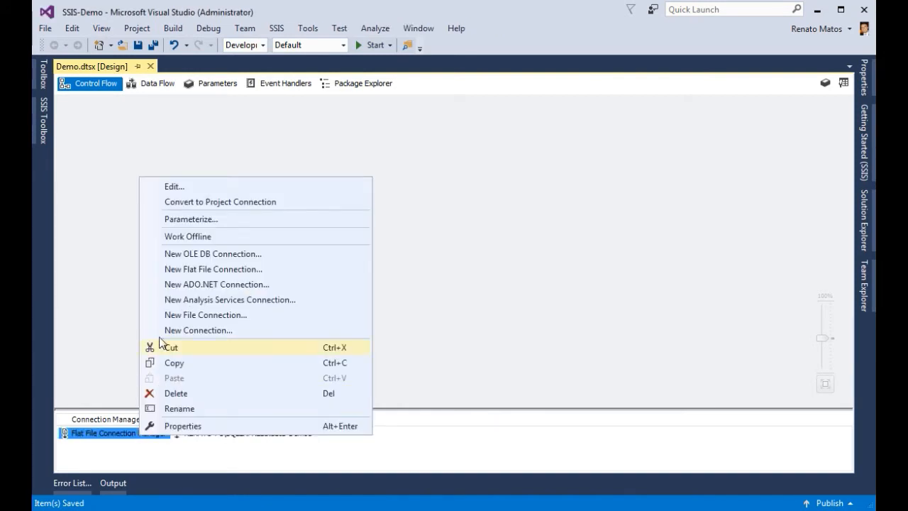
left_click(190, 222)
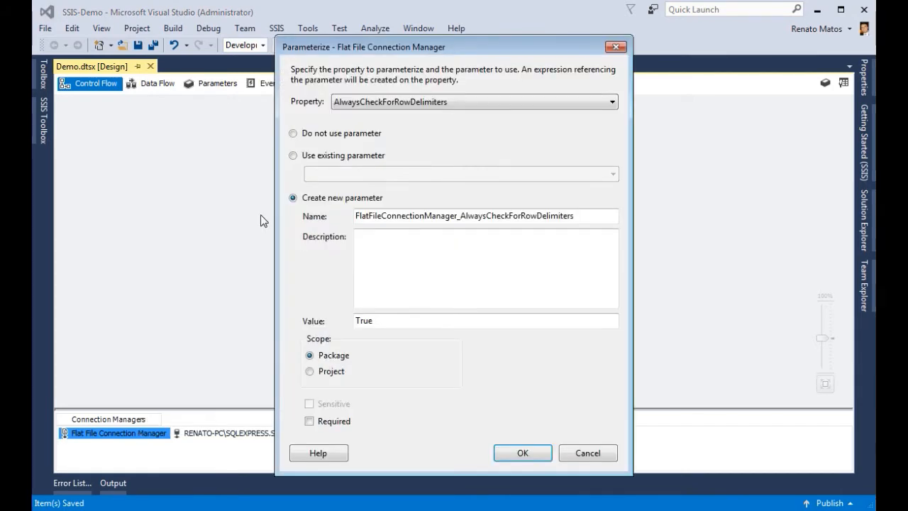
left_click(395, 103)
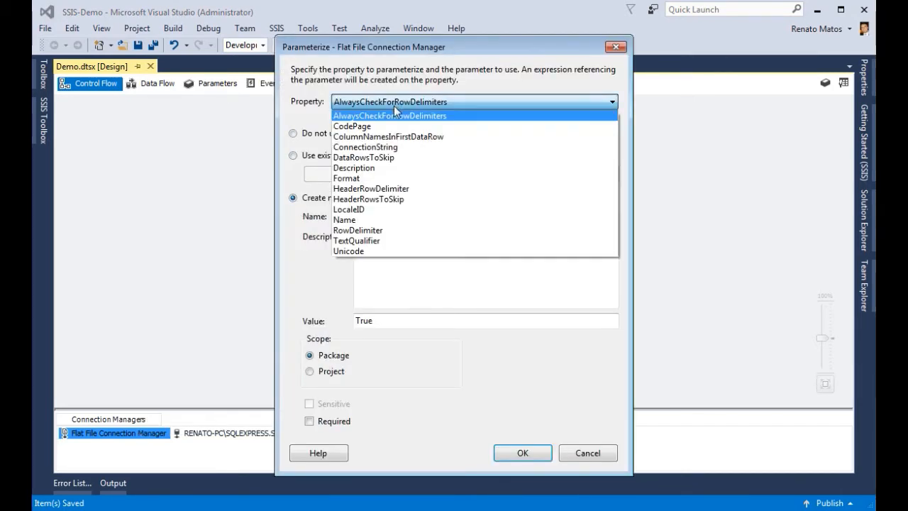
left_click(385, 147)
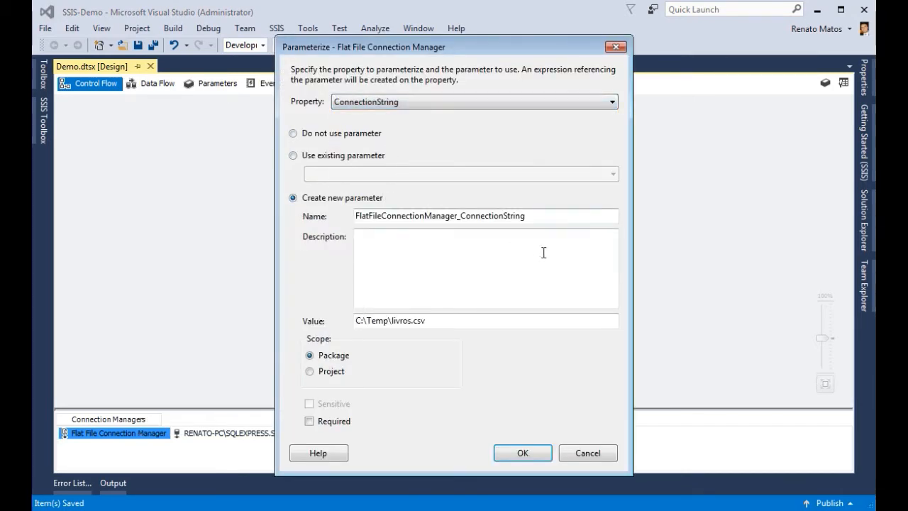
Name the flat file connection's new parameter CsvFile
double_click(547, 216)
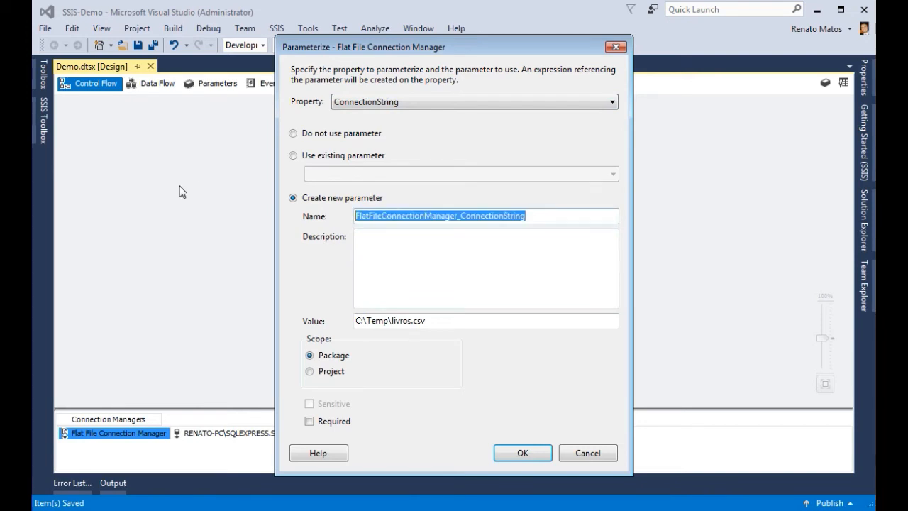
type("cs")
key("BackSpace")
key("BackSpace")
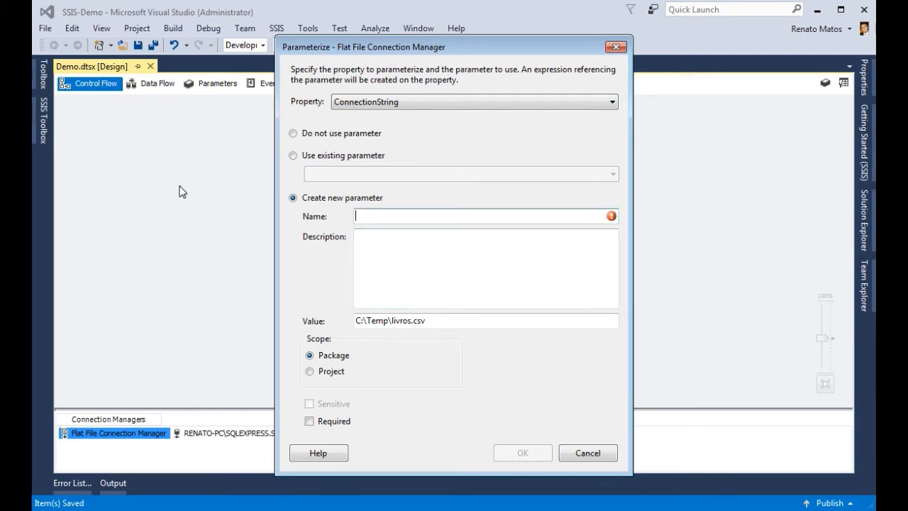
type("C")
key("BackSpace")
type("C")
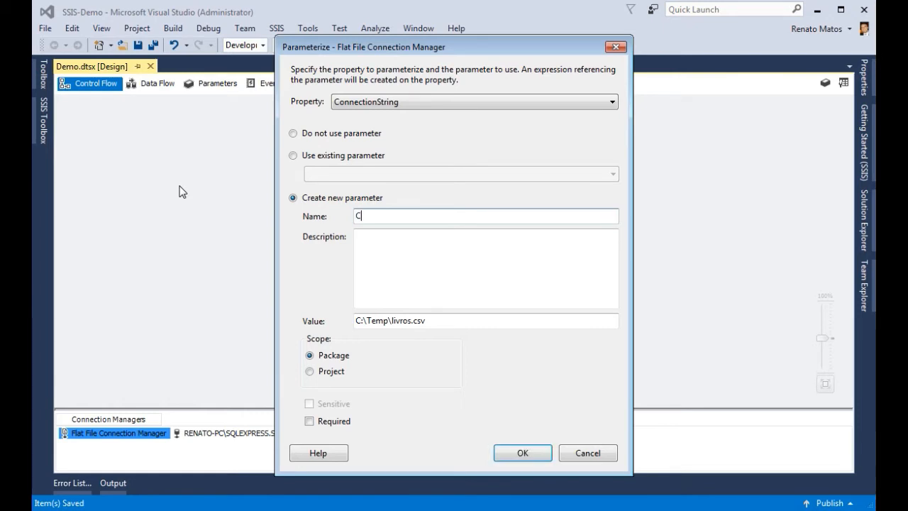
type("sv F")
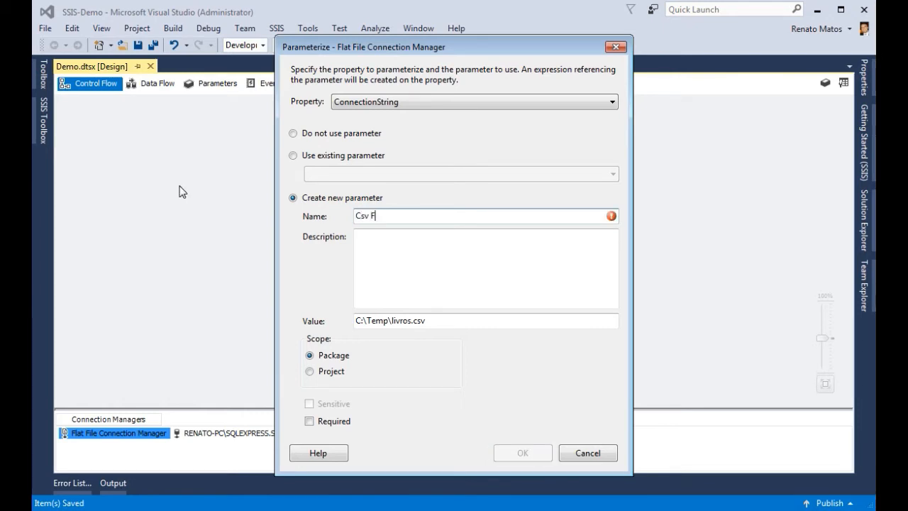
key("BackSpace")
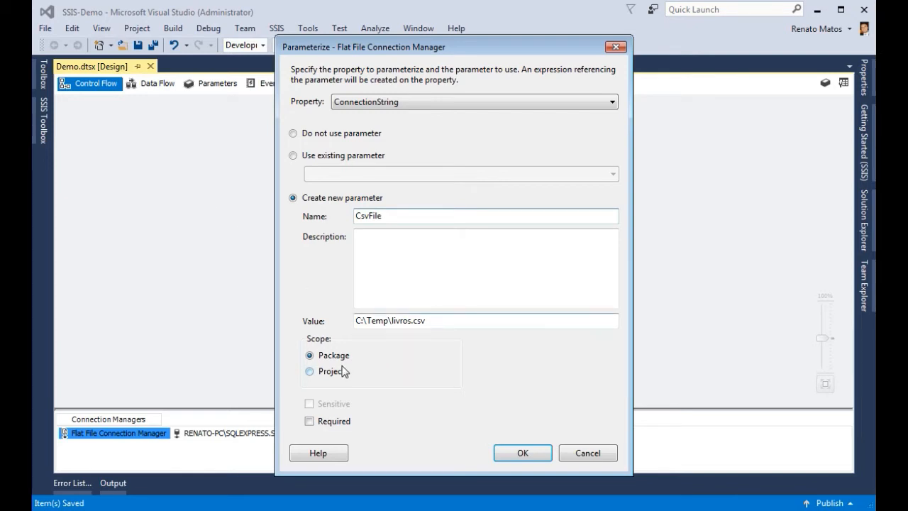
Give the CsvFile parameter Project scope, mark it as required and create it
left_click(310, 371)
left_click(326, 420)
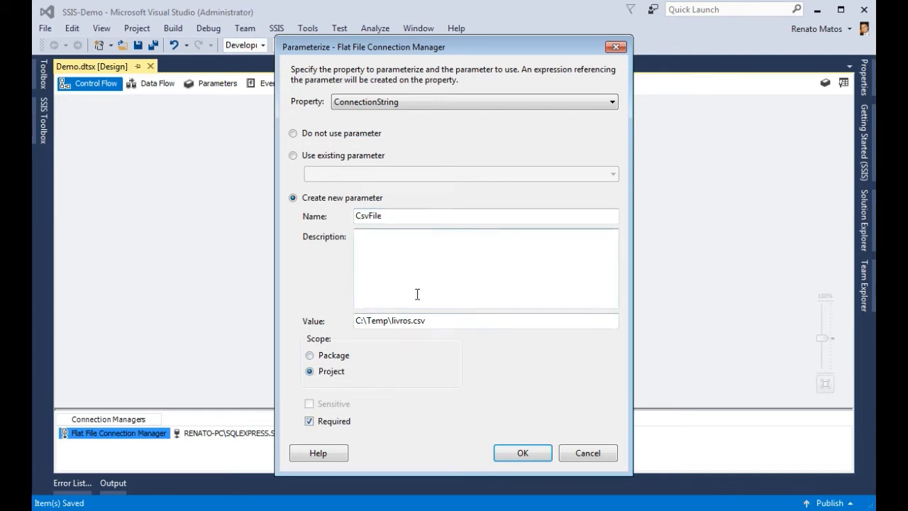
left_click(521, 455)
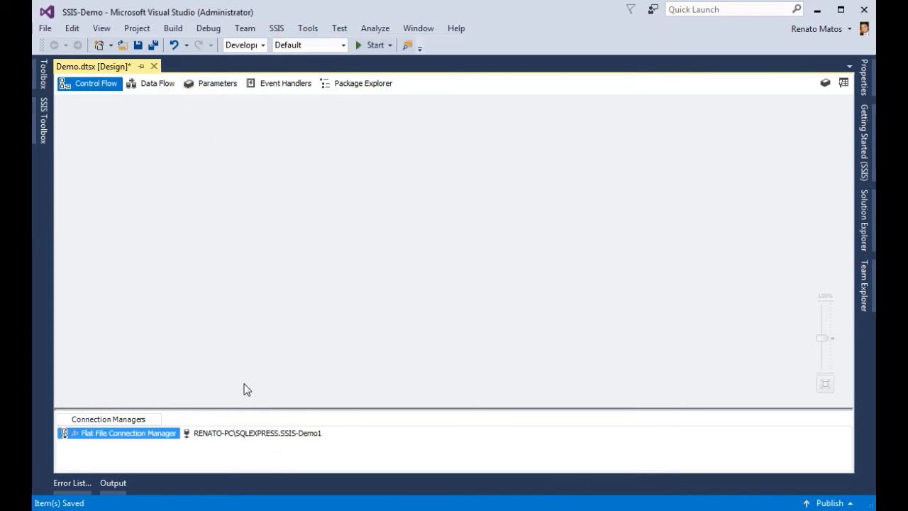
Parameterize the SSIS-Demo1 database connection's ConnectionString with a new required parameter named SqlConnection at Project scope
right_click(250, 434)
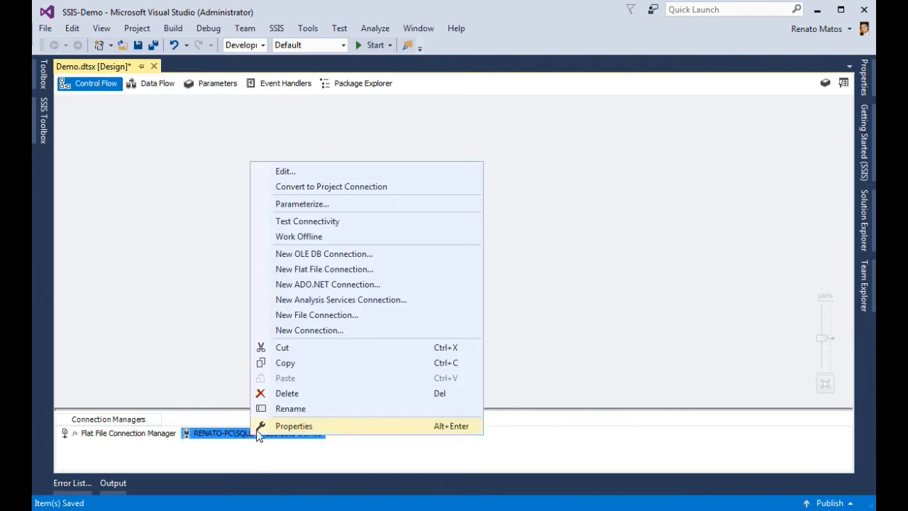
left_click(291, 205)
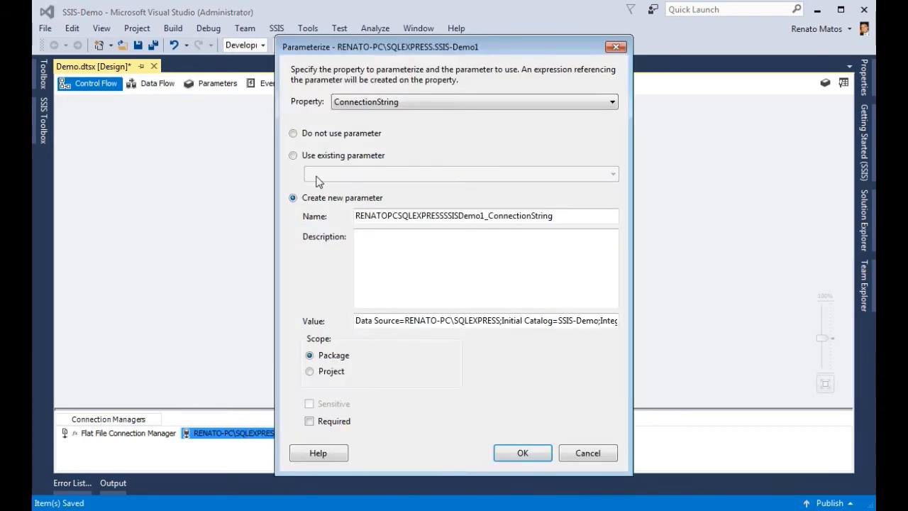
left_click_drag(559, 215, 290, 163)
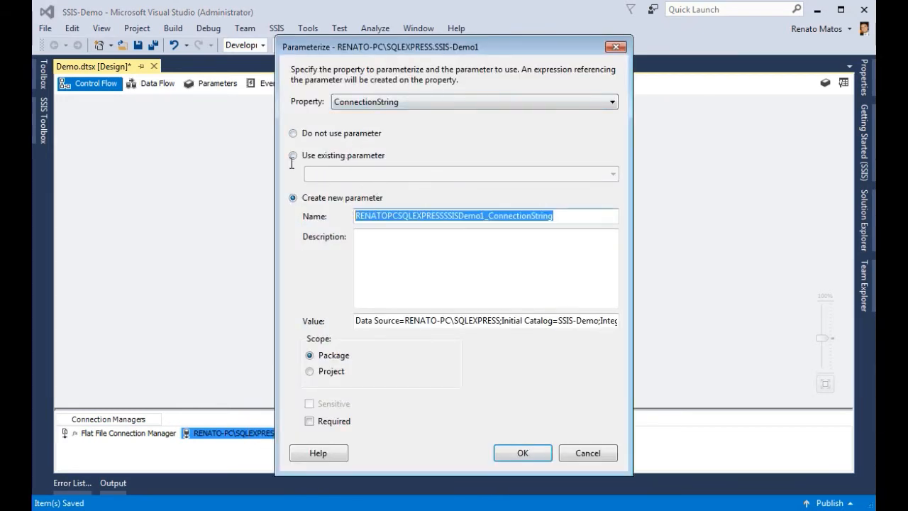
type("S")
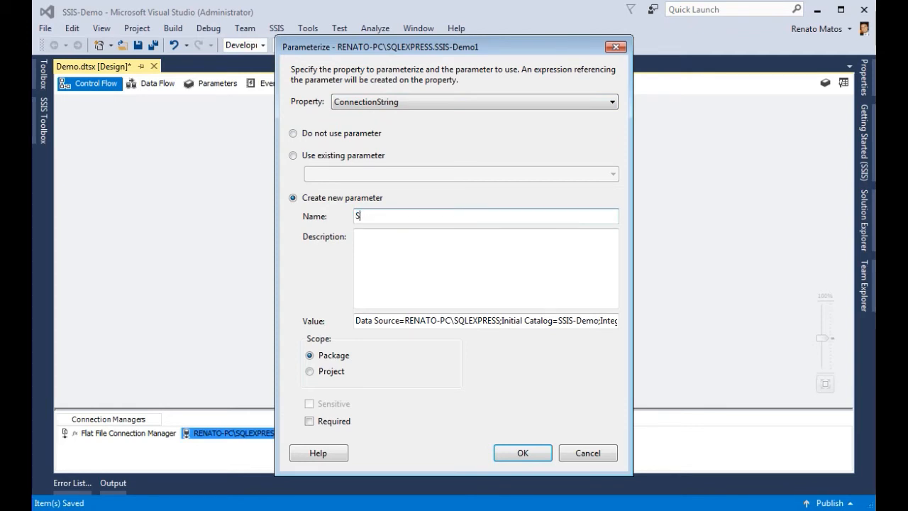
type("WLConnection")
left_click(335, 372)
left_click(324, 421)
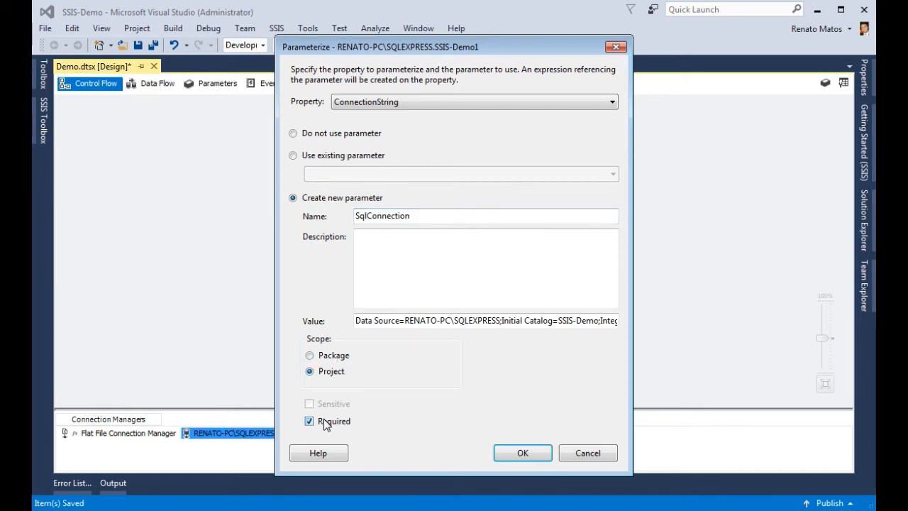
left_click(518, 452)
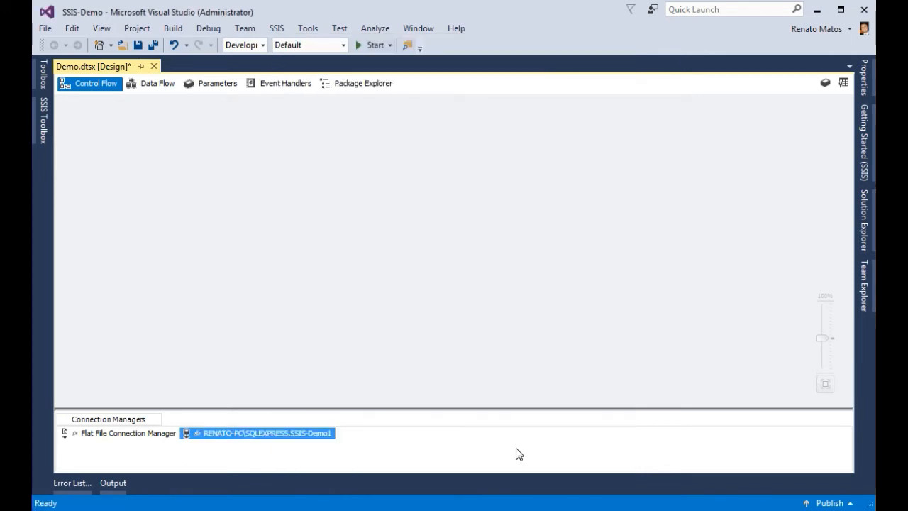
Save the Demo.dtsx package and open the project parameters file Project.params
left_click(217, 85)
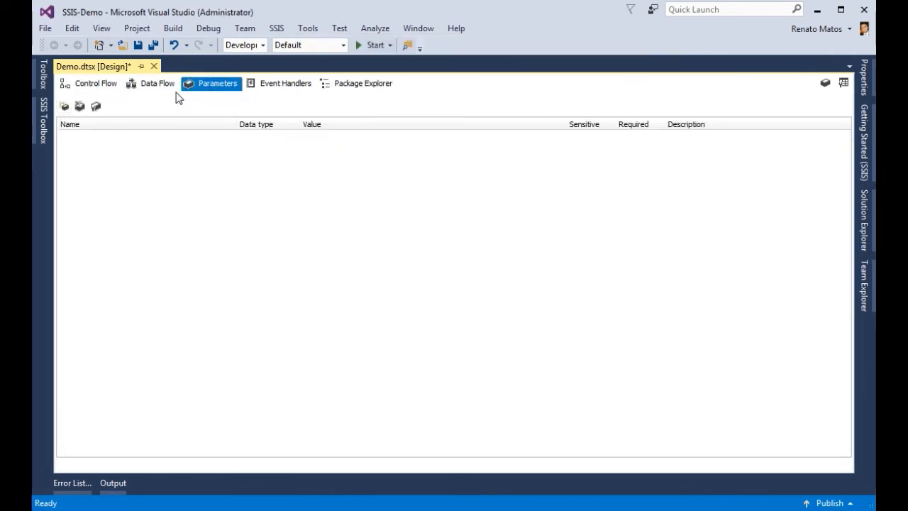
left_click(152, 46)
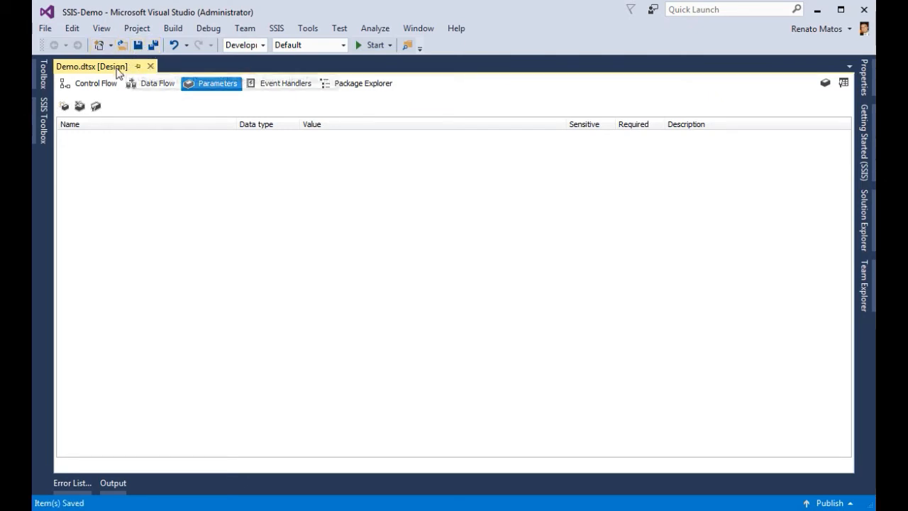
left_click(864, 147)
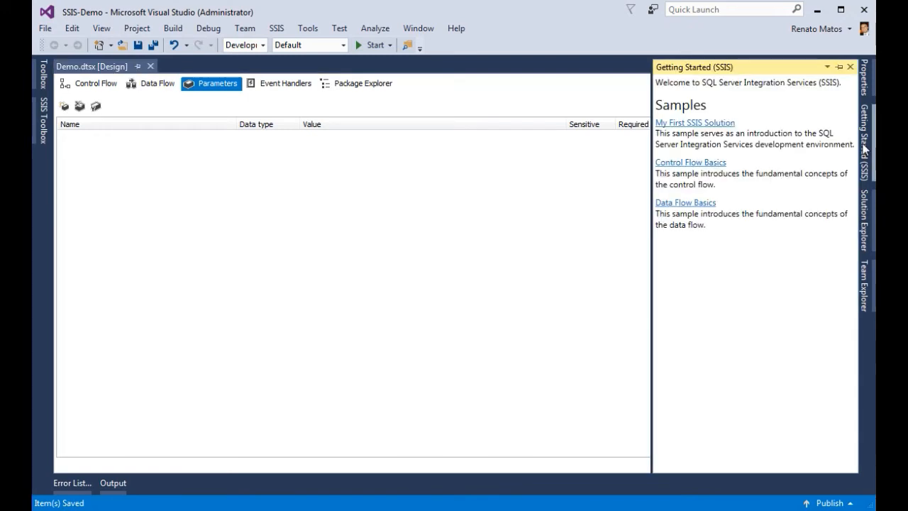
left_click(864, 206)
left_click(665, 146)
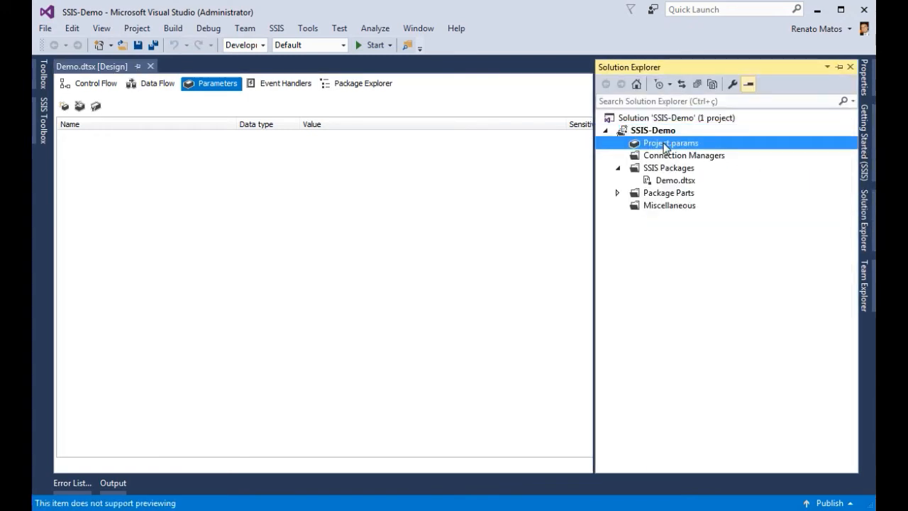
double_click(665, 146)
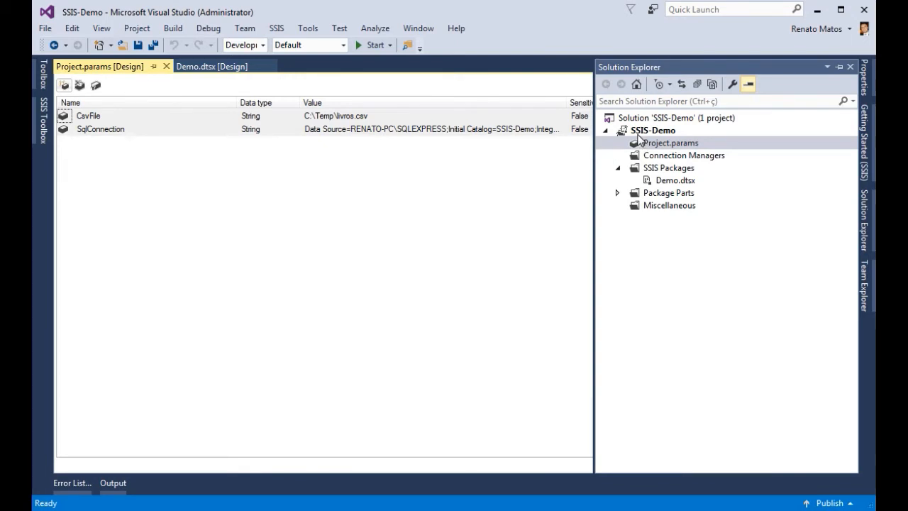
Bring up the Demo.dtsx package again, and close both the package and Project.params
double_click(669, 181)
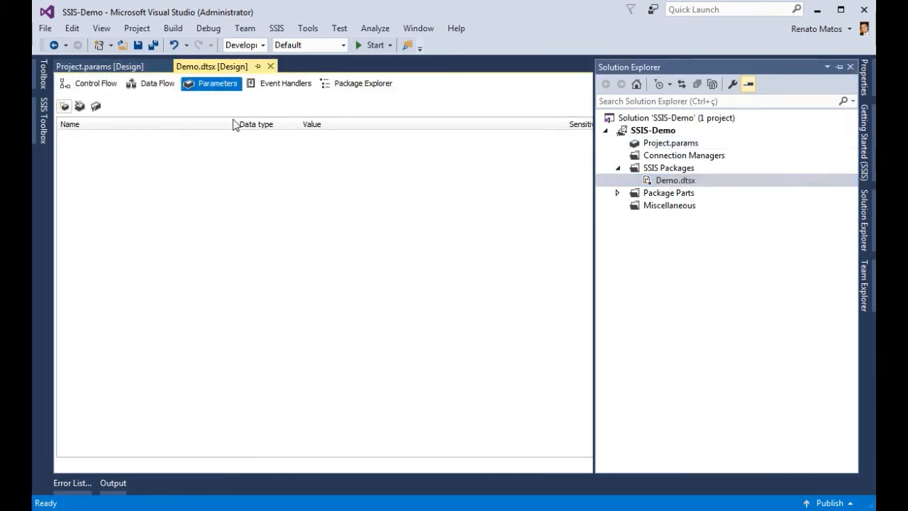
left_click(270, 67)
left_click(167, 67)
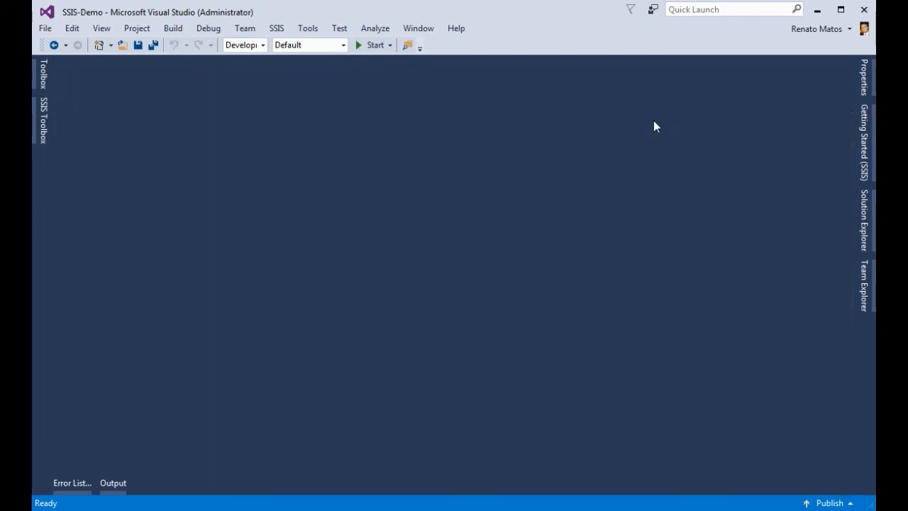
Reopen Project.params and add a new project parameter named IdImportacao
left_click(866, 202)
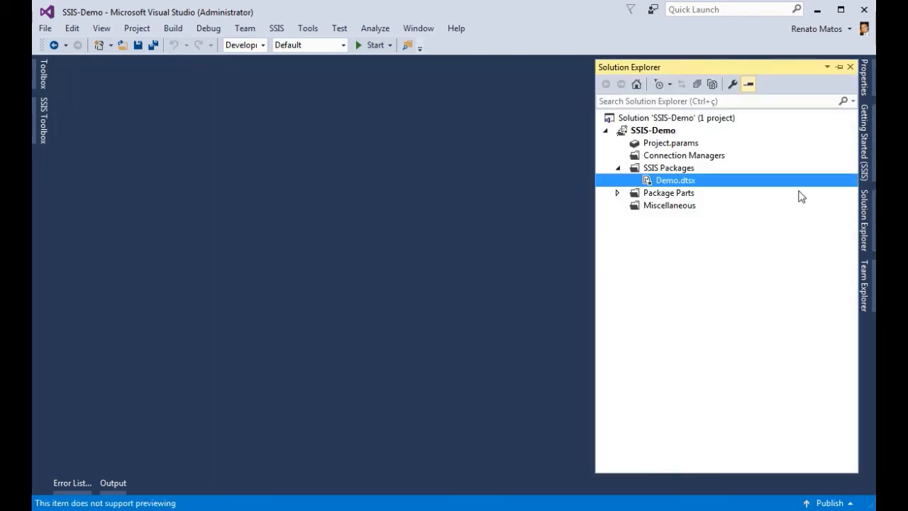
double_click(661, 145)
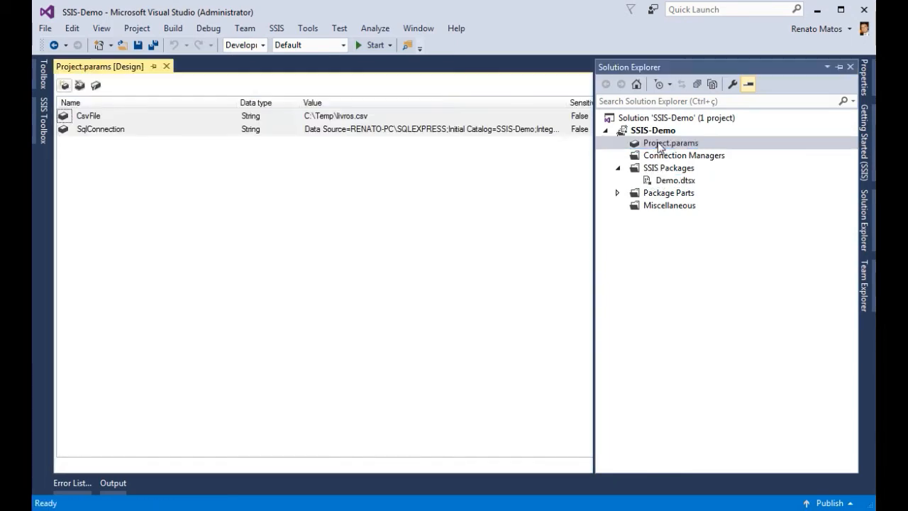
left_click(63, 86)
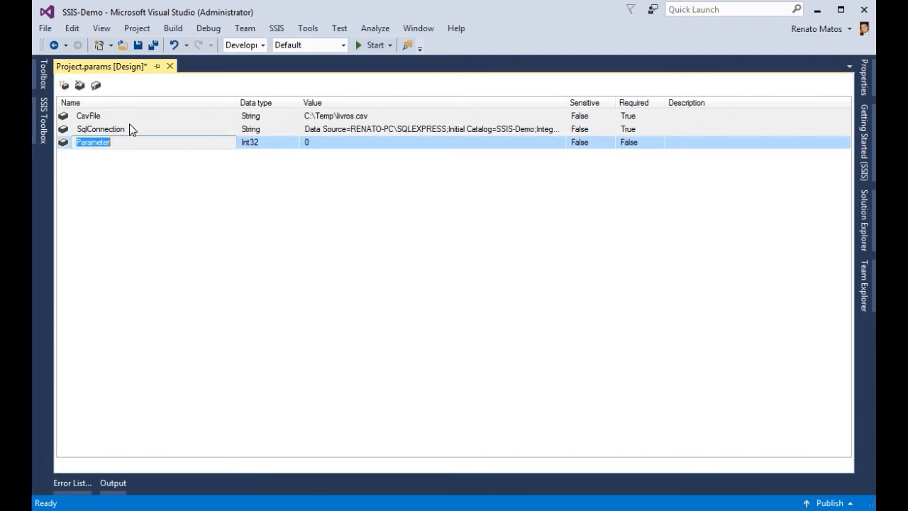
type("I")
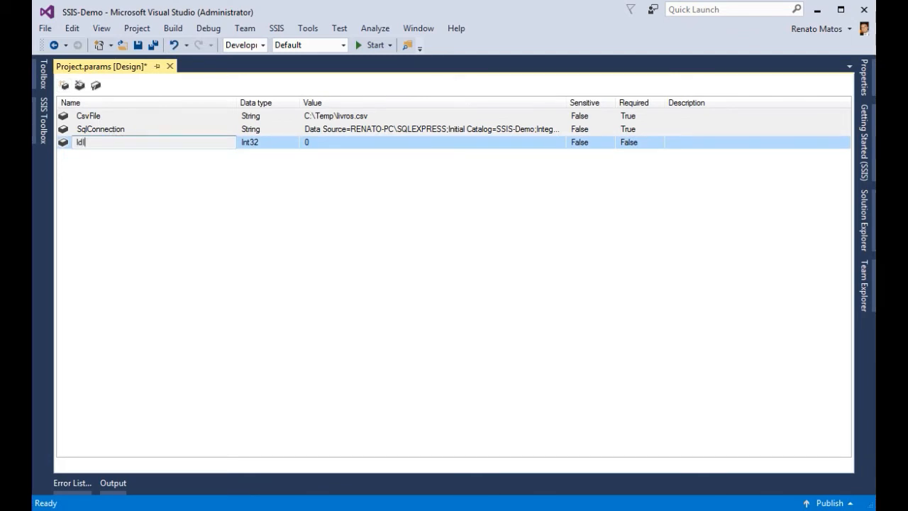
type("dImportacao")
Set the IdImportacao parameter's data type to String and its value to 1234, and mark it as required
left_click(287, 144)
left_click(291, 144)
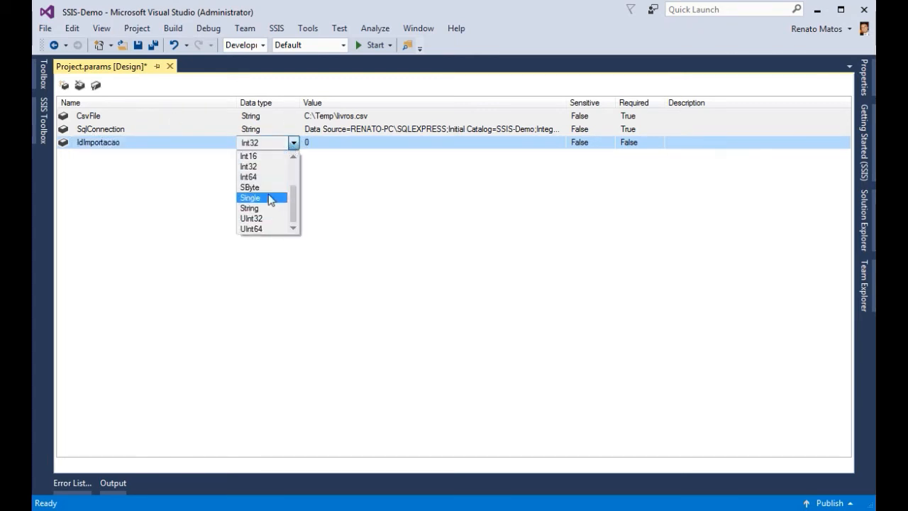
left_click(268, 208)
left_click(324, 143)
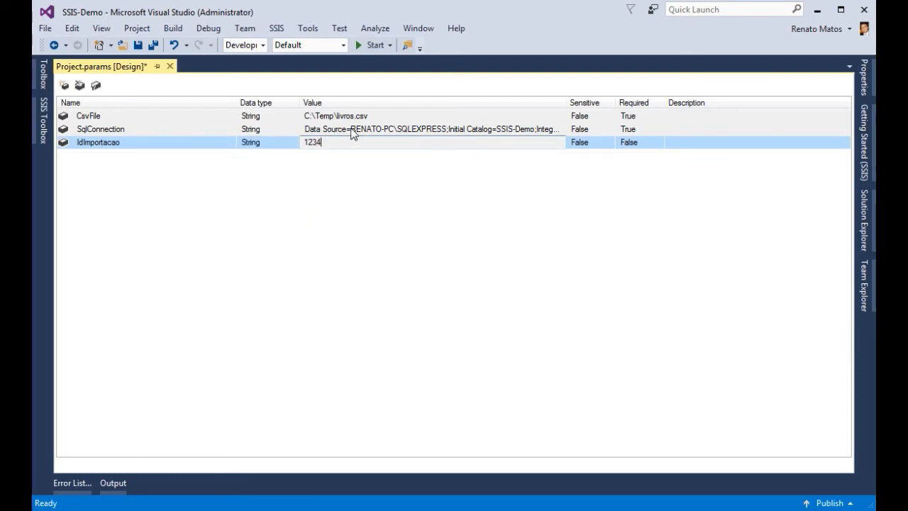
type("1234")
left_click(638, 144)
left_click(638, 144)
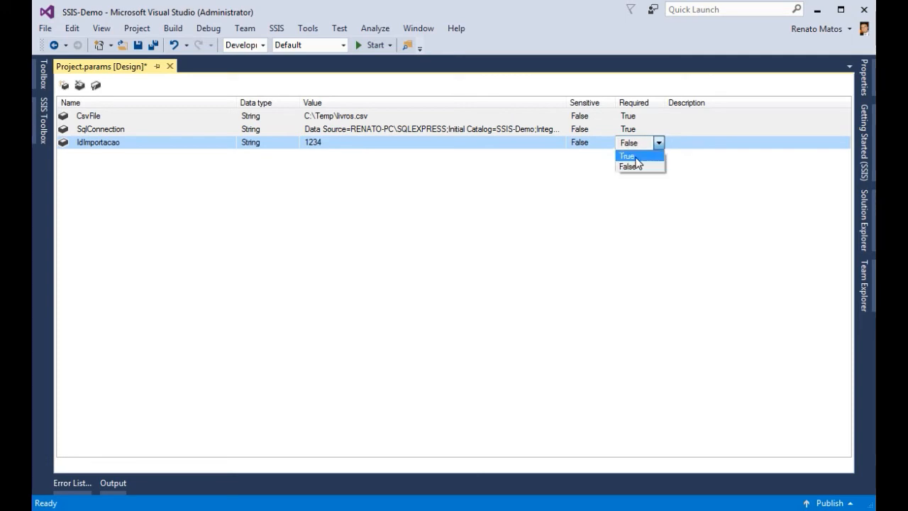
left_click(636, 157)
left_click(142, 116)
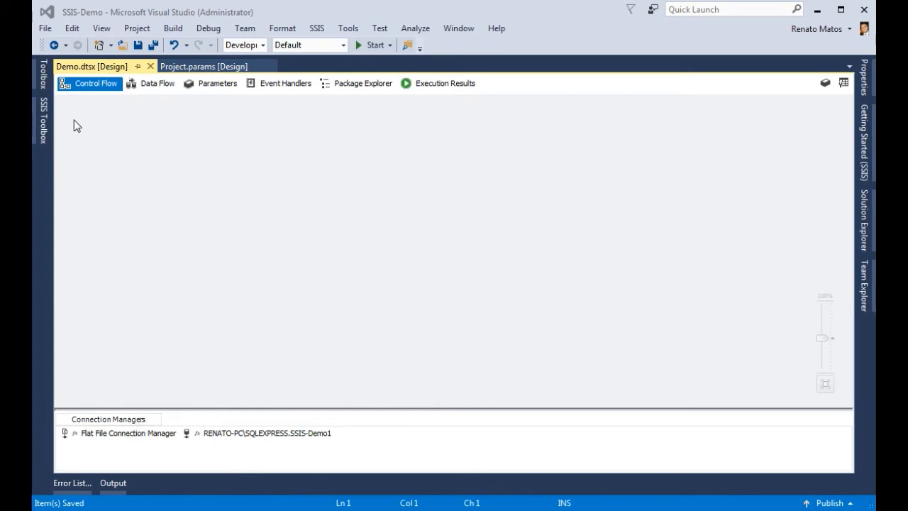
Add a Data Flow Task to the control flow of Demo.dtsx and open it for editing
left_click(43, 121)
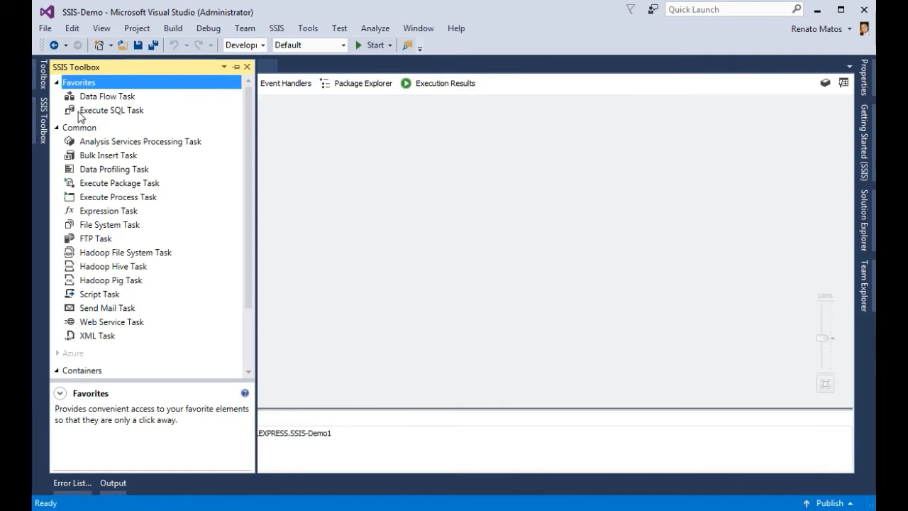
left_click_drag(106, 101, 232, 111)
left_click_drag(292, 129, 291, 127)
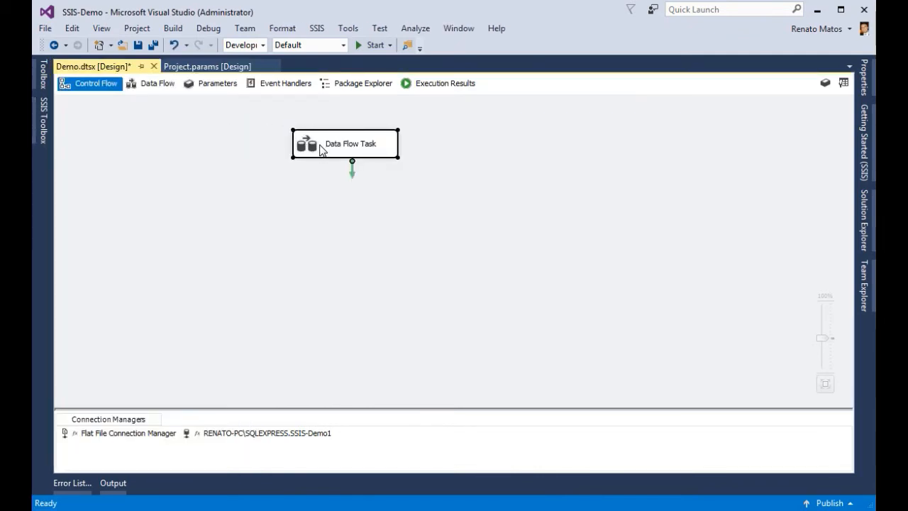
double_click(320, 149)
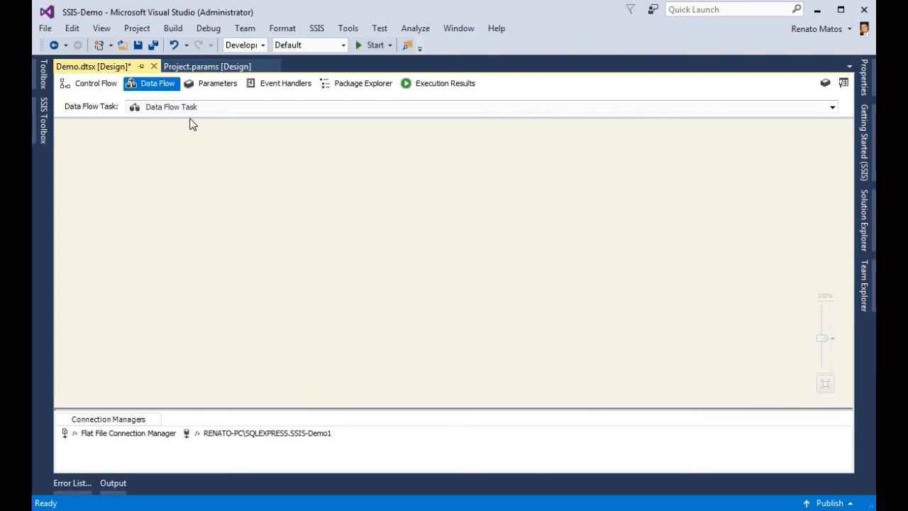
left_click(210, 105)
left_click(211, 107)
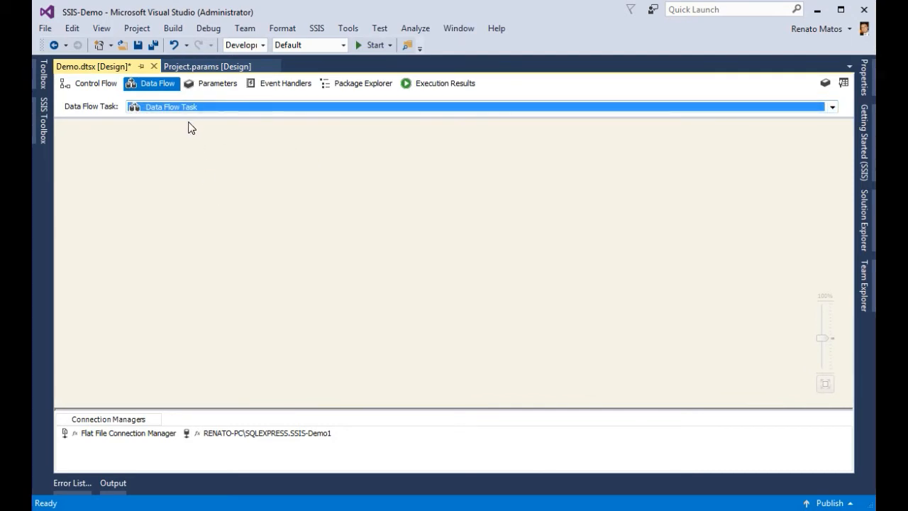
left_click(92, 90)
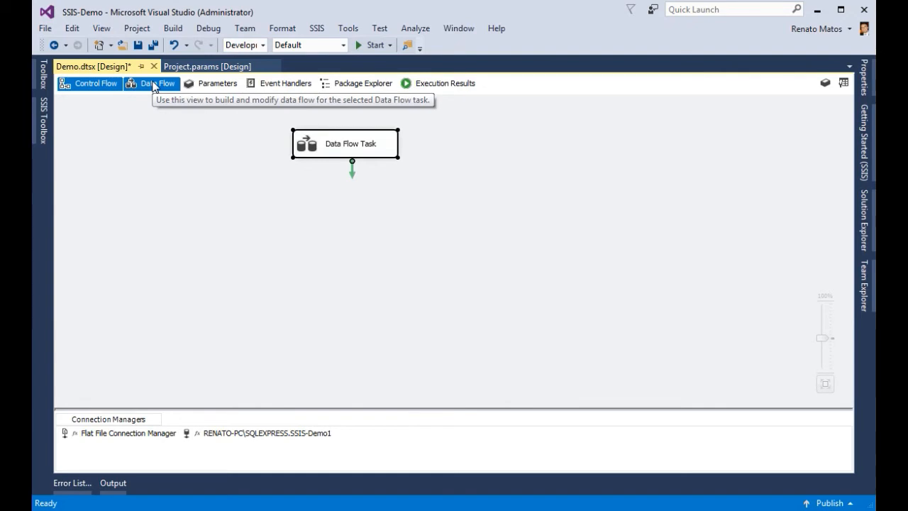
left_click(154, 84)
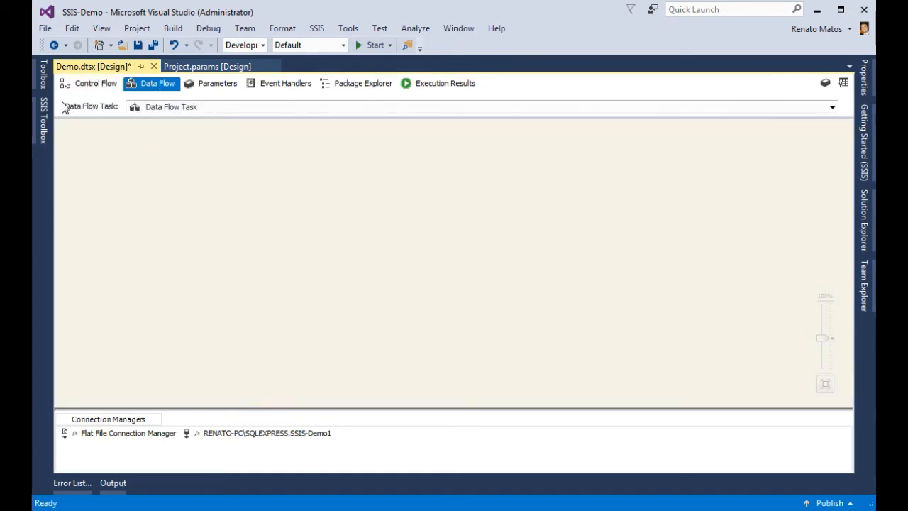
Add an ADO NET Destination to the Data Flow Task
left_click(37, 120)
scroll(106, 220, "down", 8)
scroll(110, 225, "down", 3)
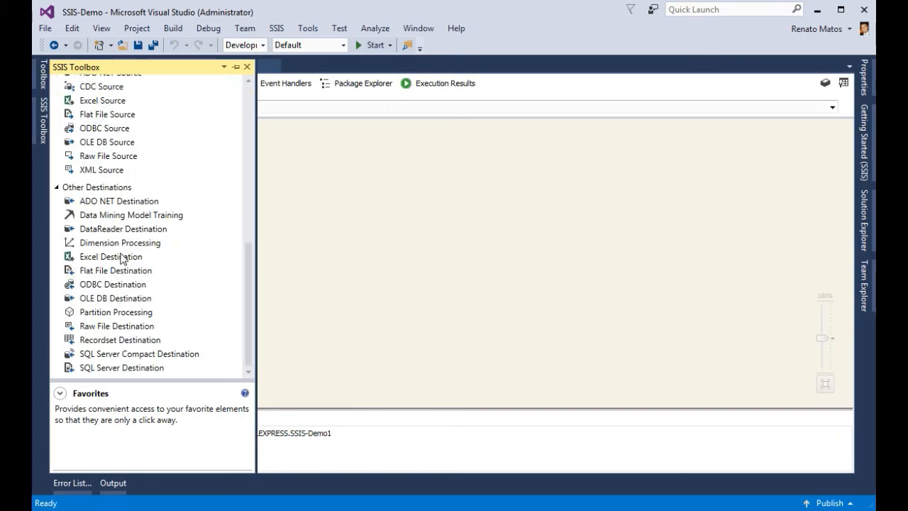
left_click(91, 188)
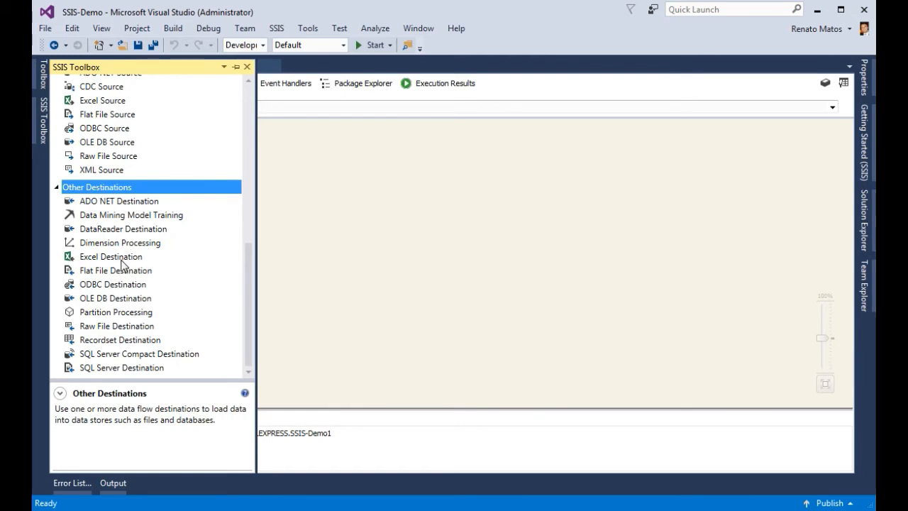
left_click(100, 203)
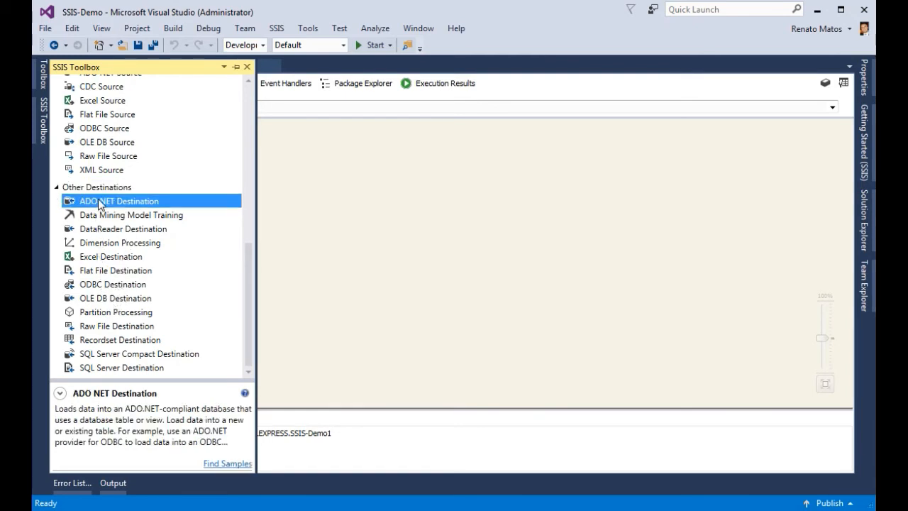
left_click_drag(99, 202, 287, 208)
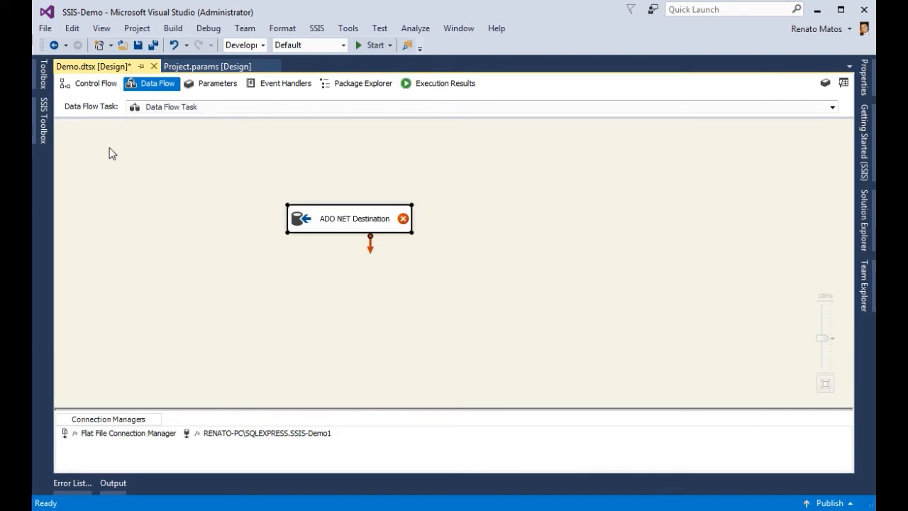
Add a Flat File Source to the data flow, placed above the ADO NET Destination
left_click(39, 120)
double_click(99, 188)
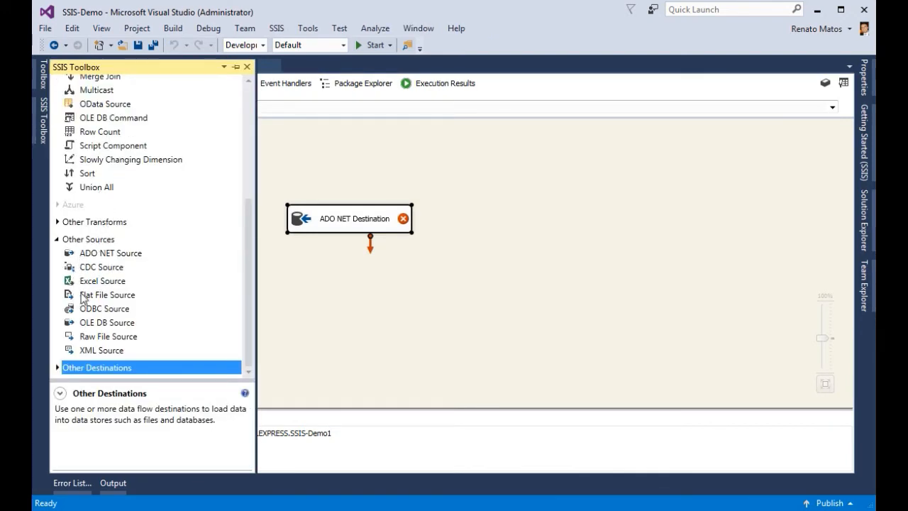
left_click_drag(99, 295, 283, 131)
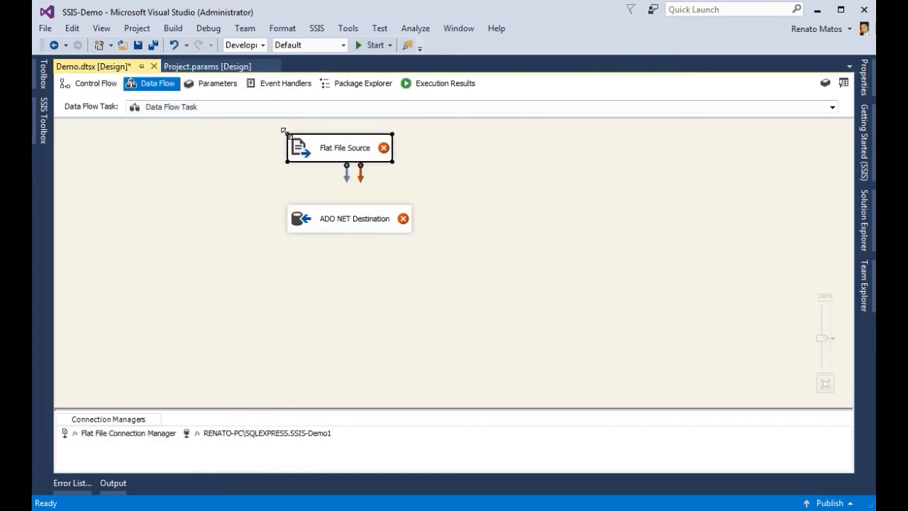
Review the IdImportacao parameter in Project.params and return to the Demo.dtsx package
left_click(223, 86)
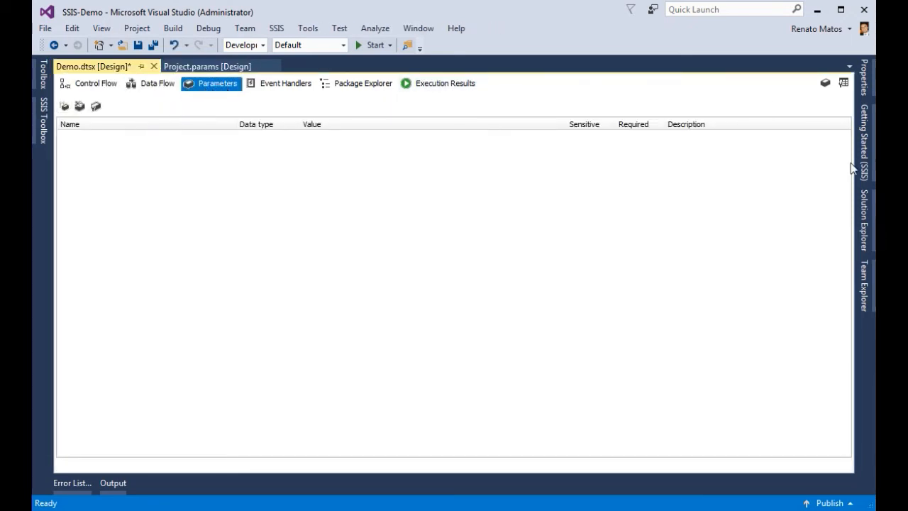
left_click(863, 217)
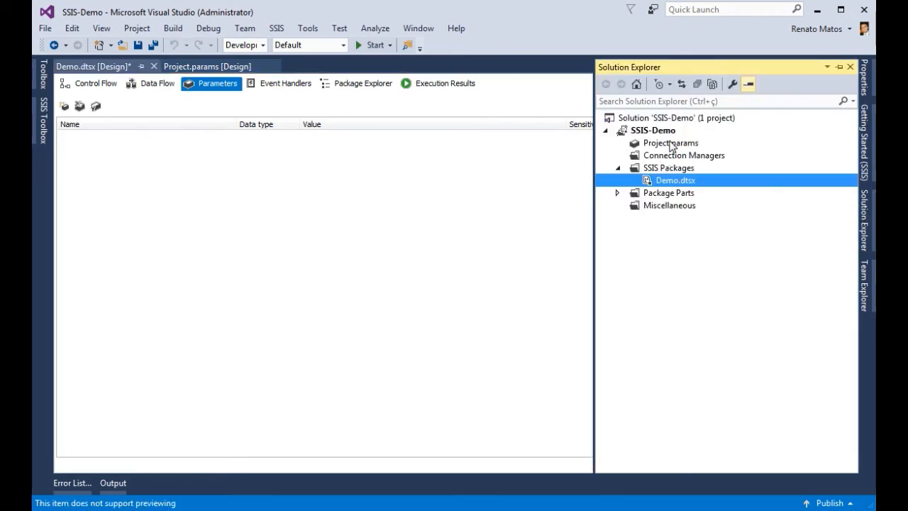
double_click(647, 143)
left_click(121, 143)
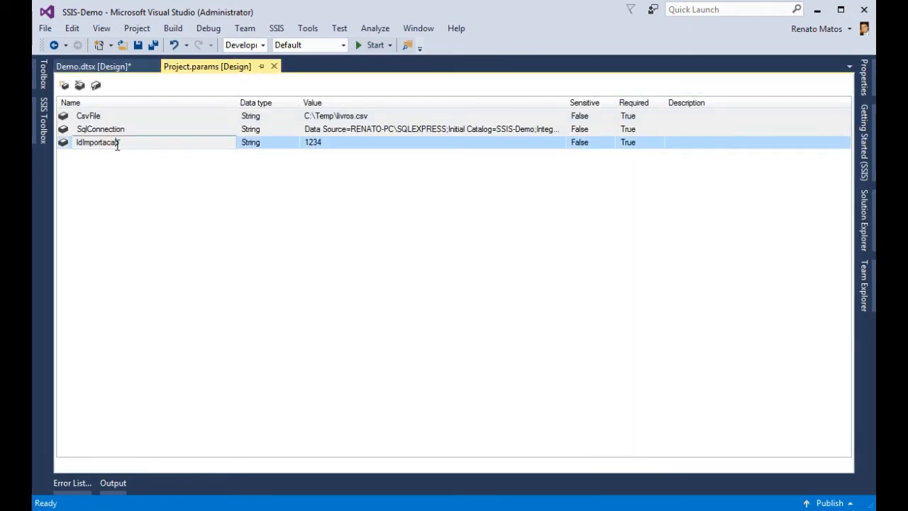
left_click(105, 68)
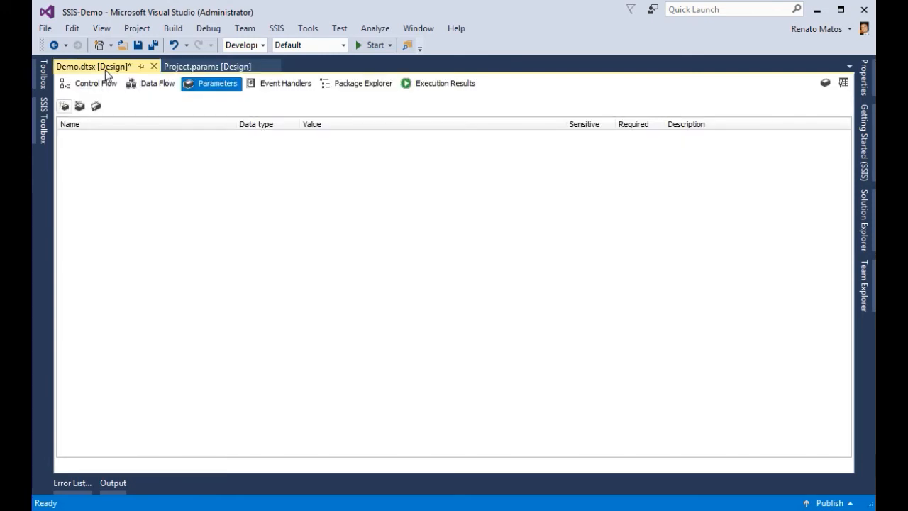
Add a Derived Column transformation to the data flow, beside the Flat File Source
left_click(148, 84)
left_click(43, 120)
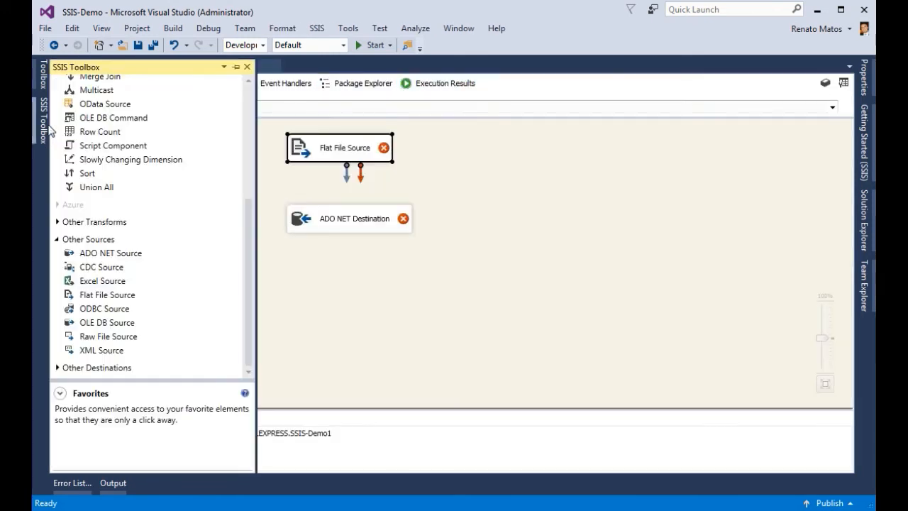
scroll(92, 149, "up", 5)
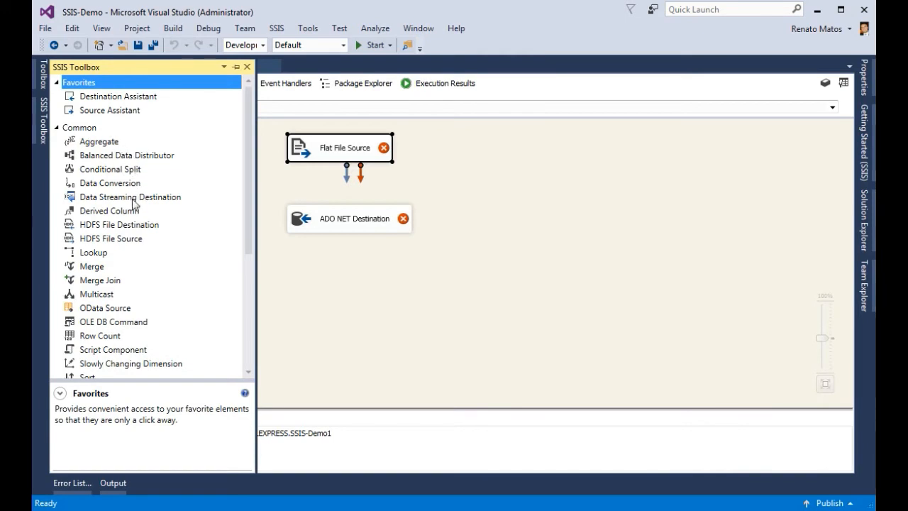
left_click_drag(123, 212, 203, 199)
left_click_drag(456, 171, 453, 164)
Preview the Flat File Source data through the Flat File Connection Manager and accept the source configuration
double_click(362, 150)
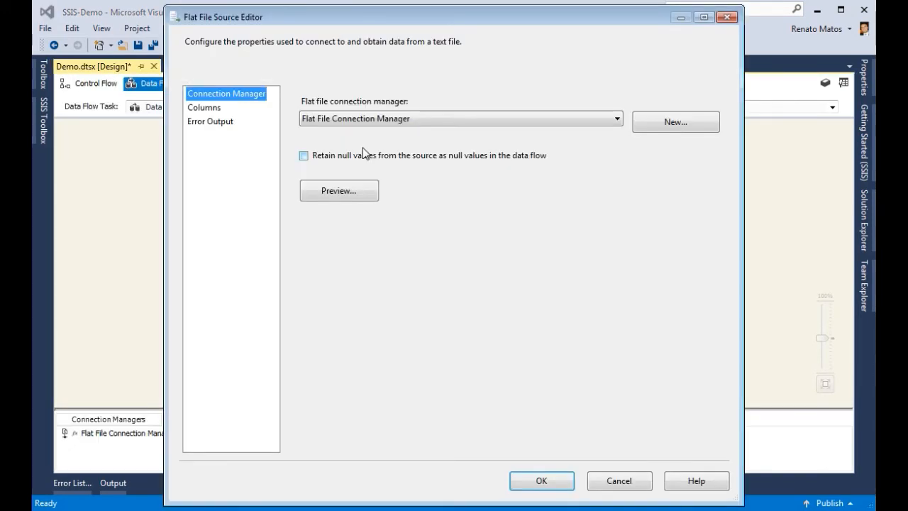
left_click(229, 123)
left_click(254, 98)
left_click(333, 191)
left_click(581, 392)
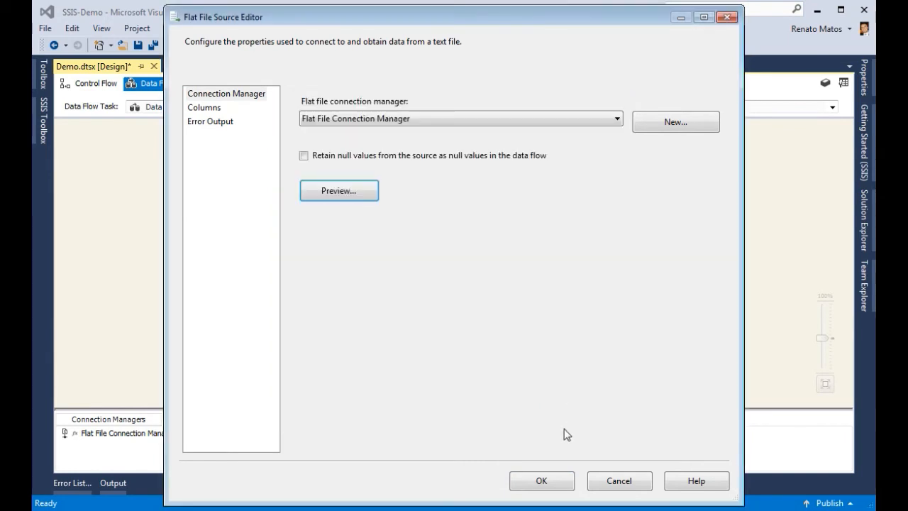
left_click(555, 481)
Connect the Flat File Source to the Derived Column and define a new column IdImportacao with the expression @[$Project::IdImportacao]
left_click_drag(347, 172, 481, 180)
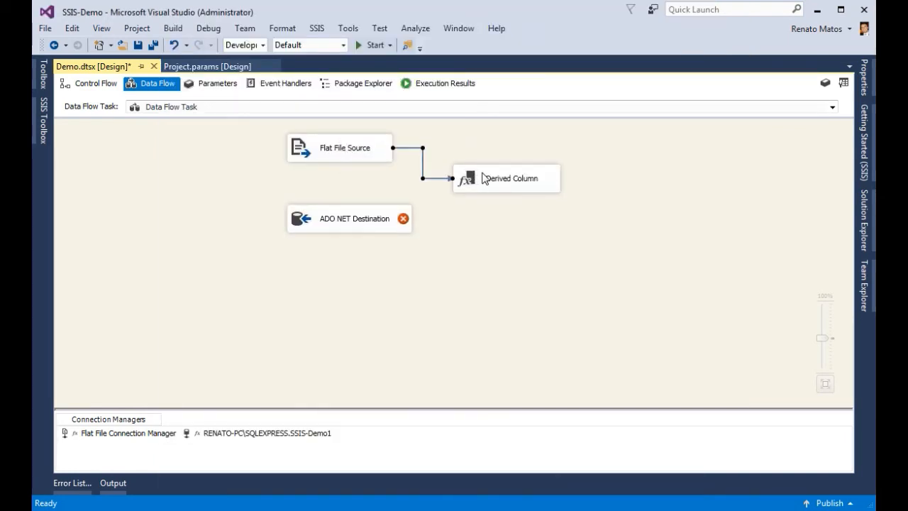
double_click(490, 181)
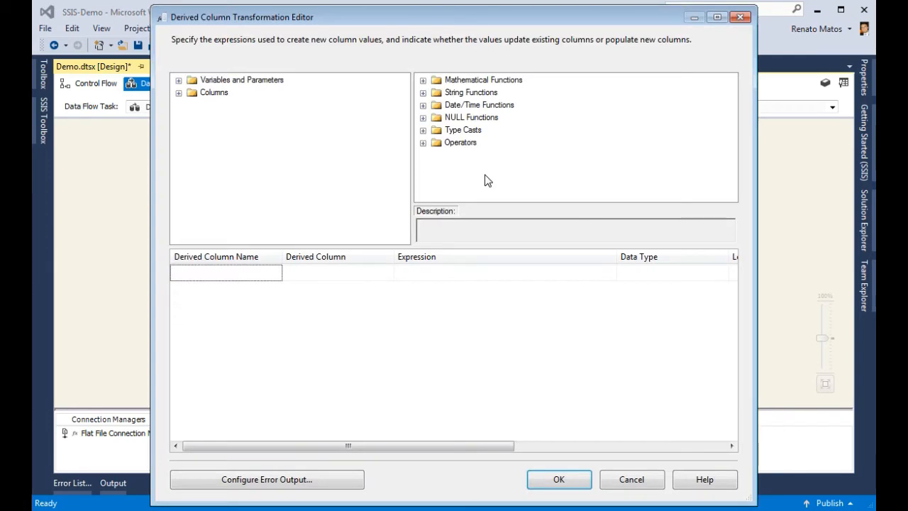
left_click(179, 81)
left_click_drag(245, 118, 528, 282)
left_click(260, 272)
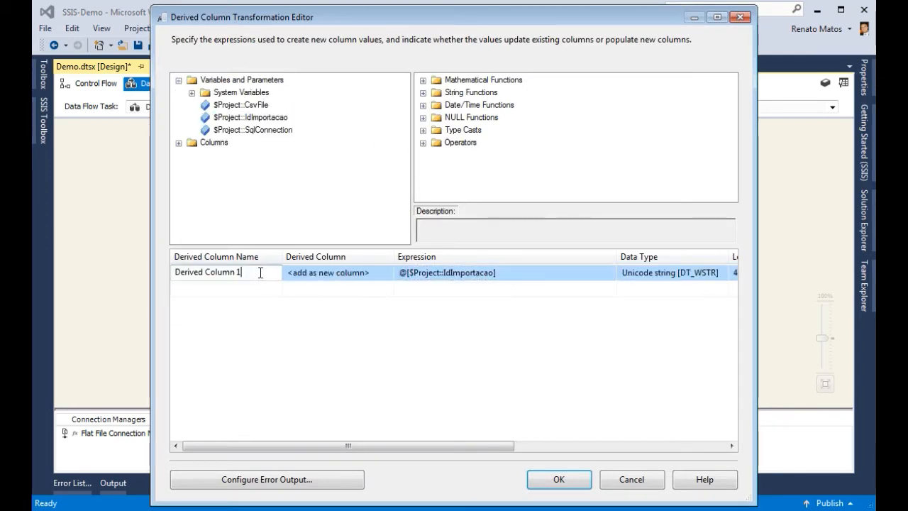
type("i")
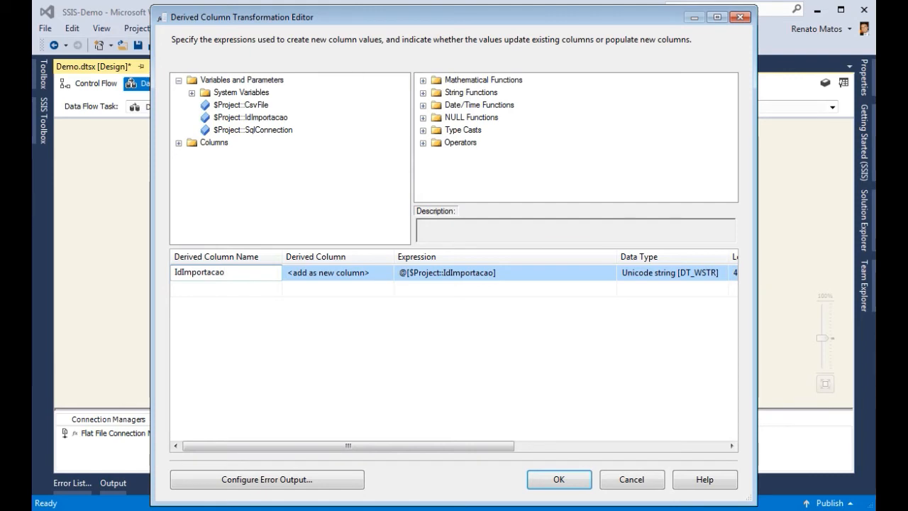
left_click_drag(496, 452, 646, 447)
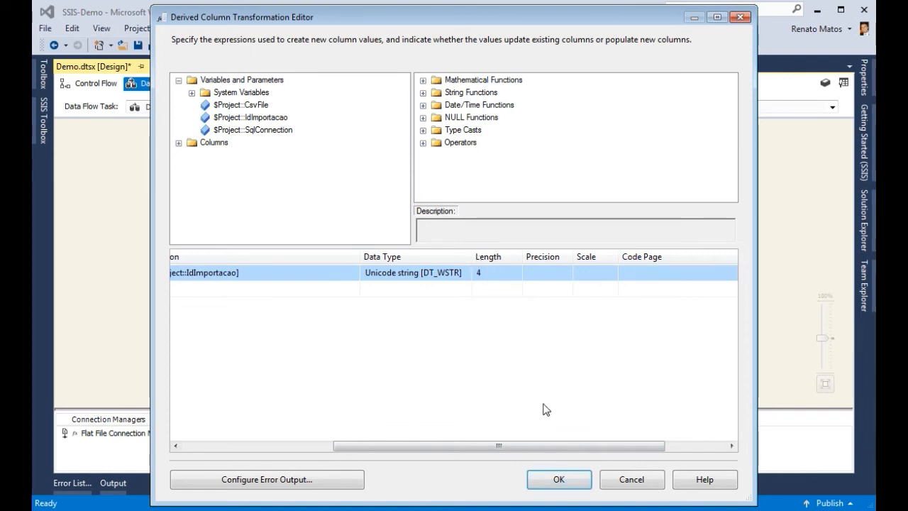
left_click(549, 481)
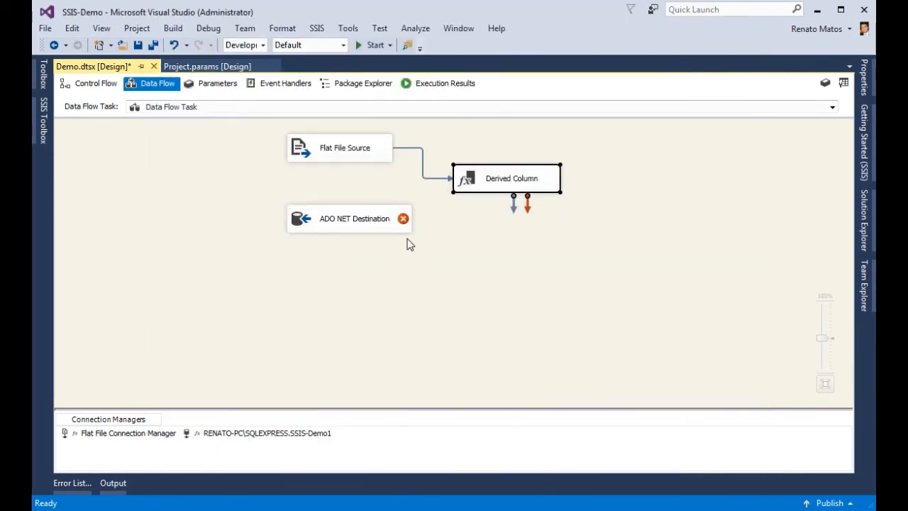
Connect the Derived Column to the ADO NET Destination and set its table to "dbo"."LivrosStg" with the automatic column mappings
left_click_drag(514, 205, 376, 254)
double_click(376, 254)
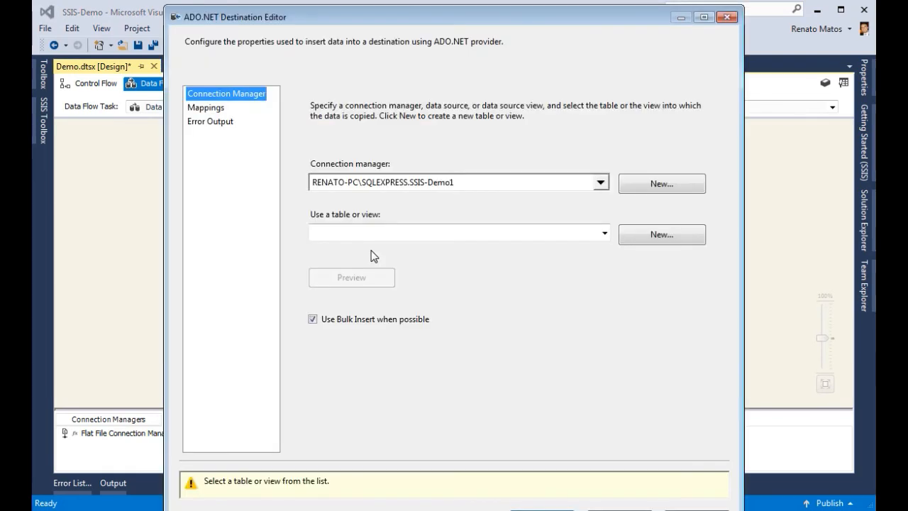
left_click(604, 233)
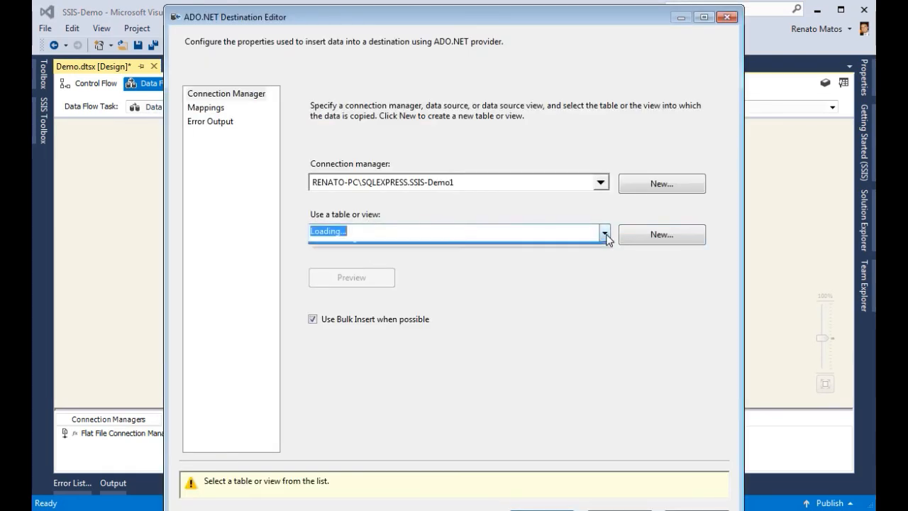
left_click(472, 291)
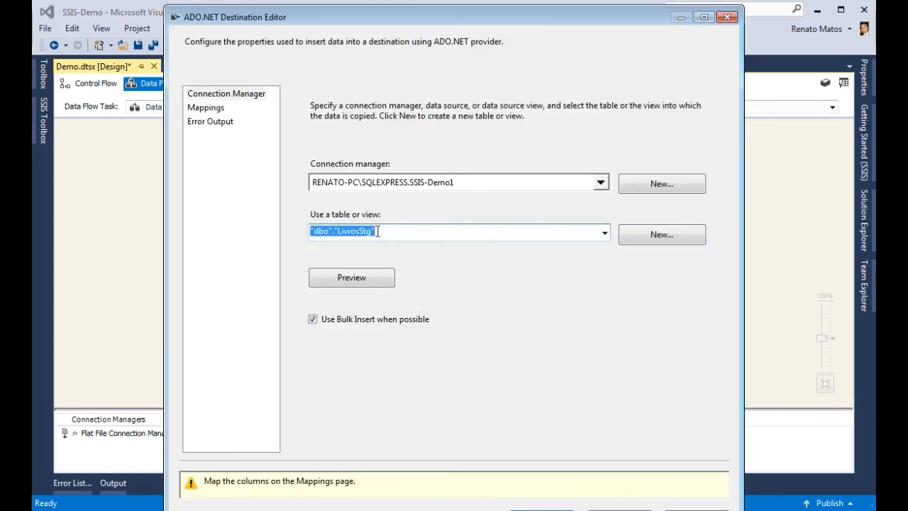
left_click(214, 108)
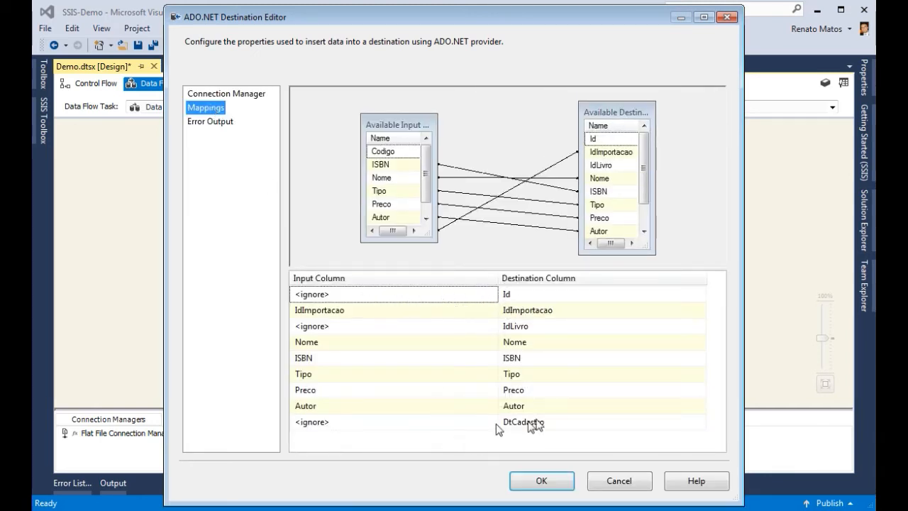
left_click(540, 481)
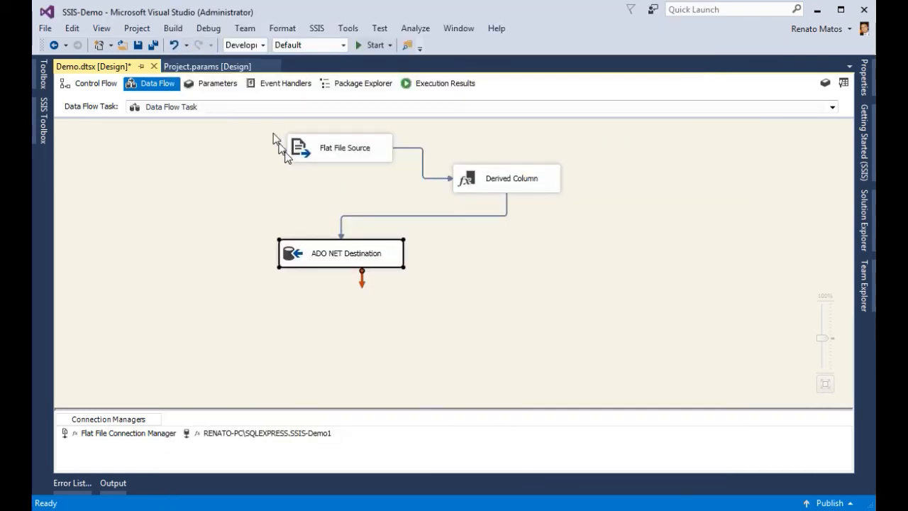
Save all project files and run the Demo.dtsx package in debug mode
left_click(153, 45)
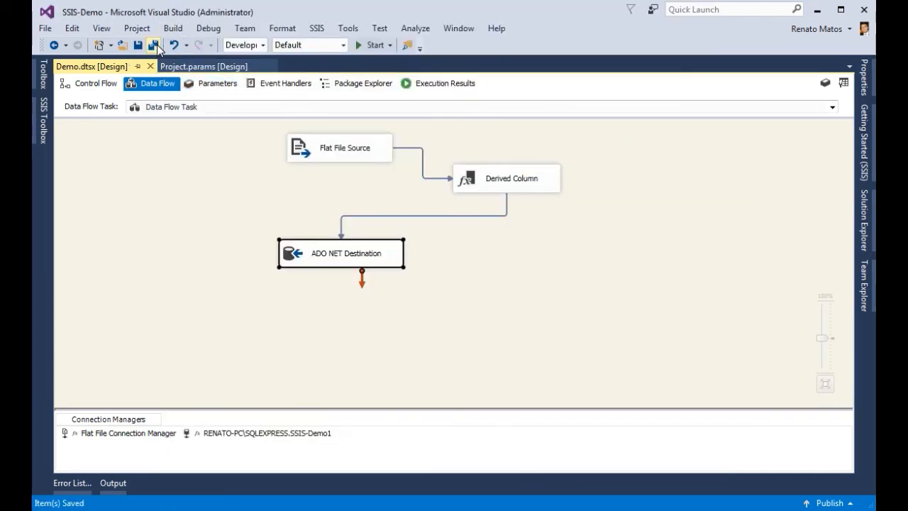
left_click(375, 46)
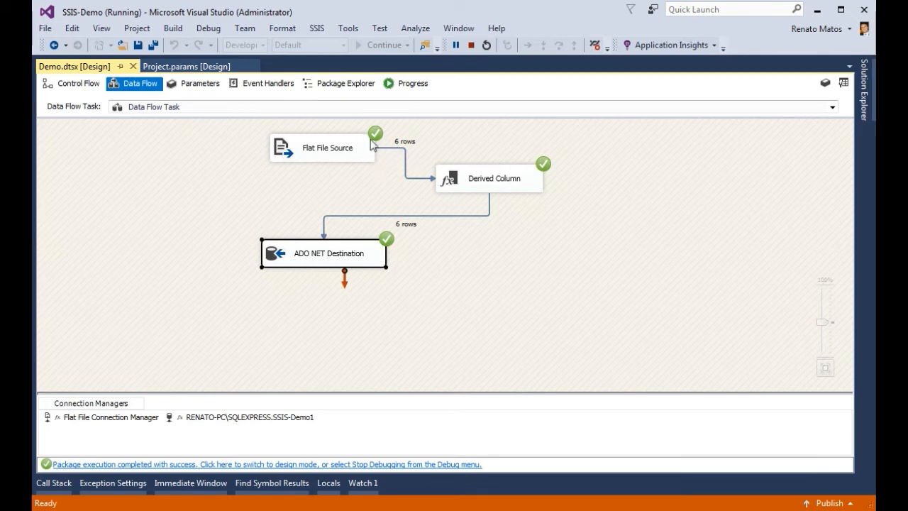
Review the package's execution progress log, collapsing the Data Flow Task details to check the start and finish entries
left_click(422, 86)
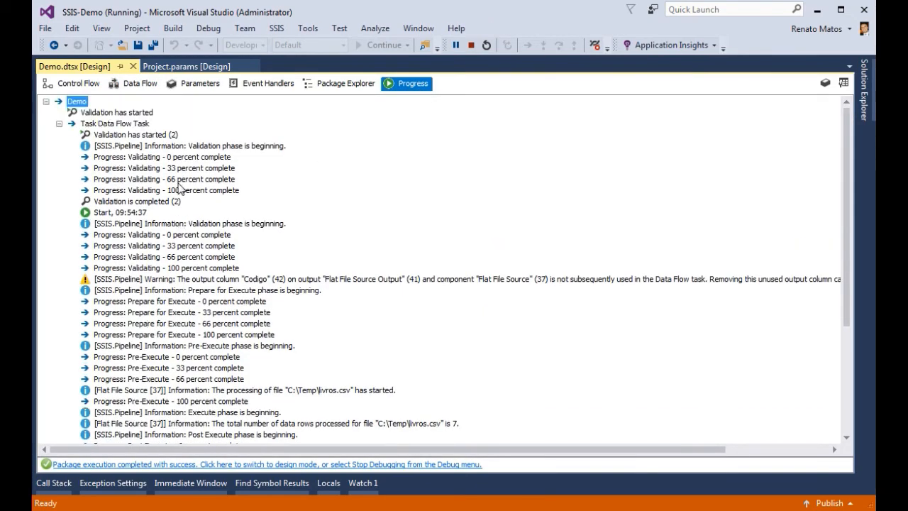
left_click(59, 124)
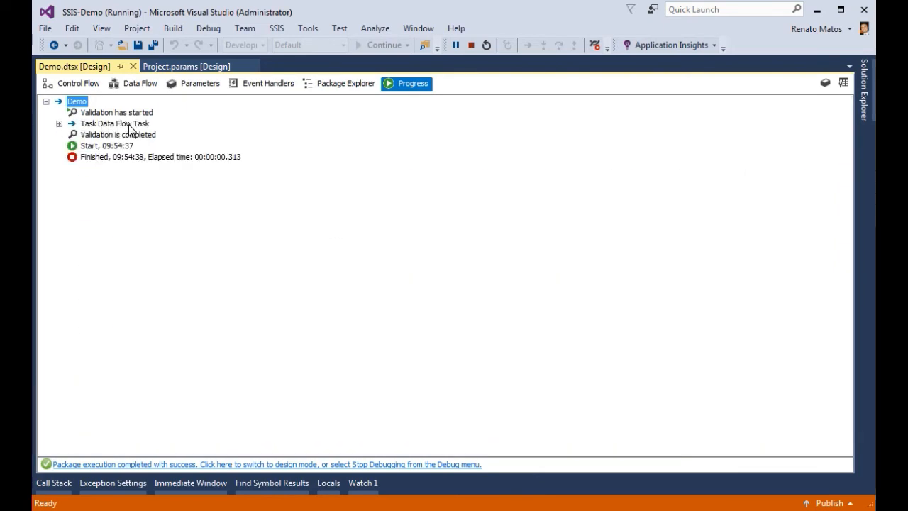
left_click(117, 147)
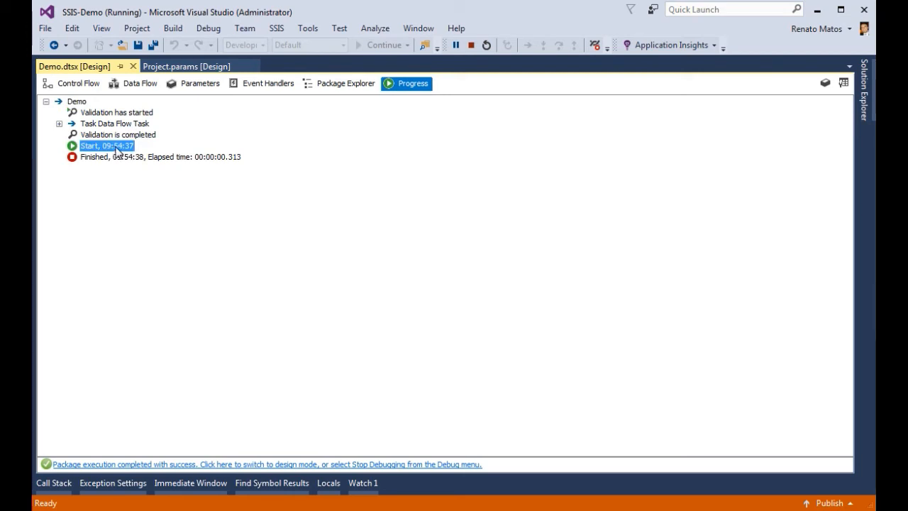
left_click(228, 158)
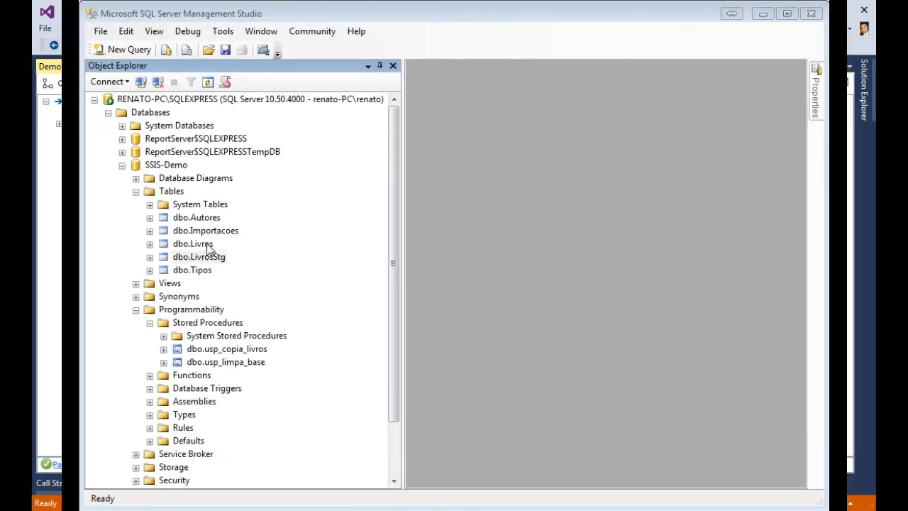
In SQL Server Management Studio, query the top 1000 rows of the dbo.LivrosStg table in the SSIS-Demo database
left_click(203, 257)
right_click(203, 257)
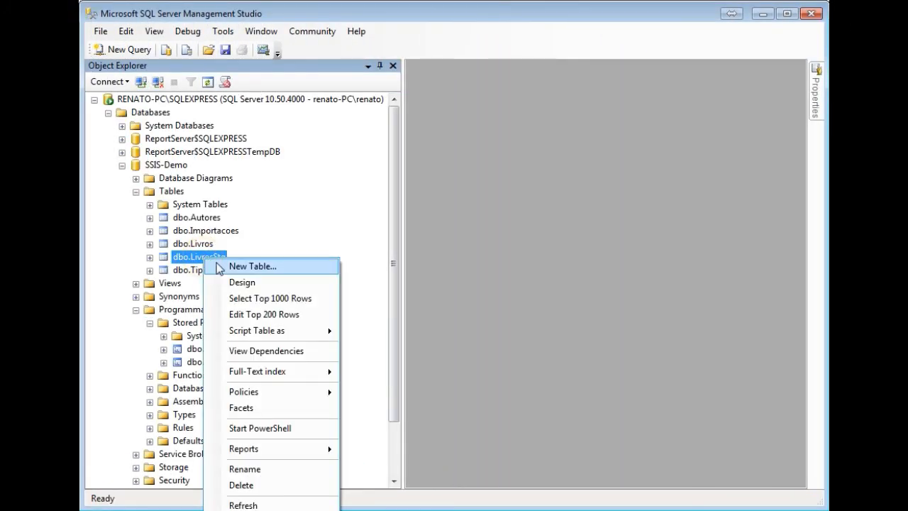
left_click(246, 298)
Examine the imported LivrosStg rows across all columns, checking the IdImportacao and IdLivro values
left_click(552, 346)
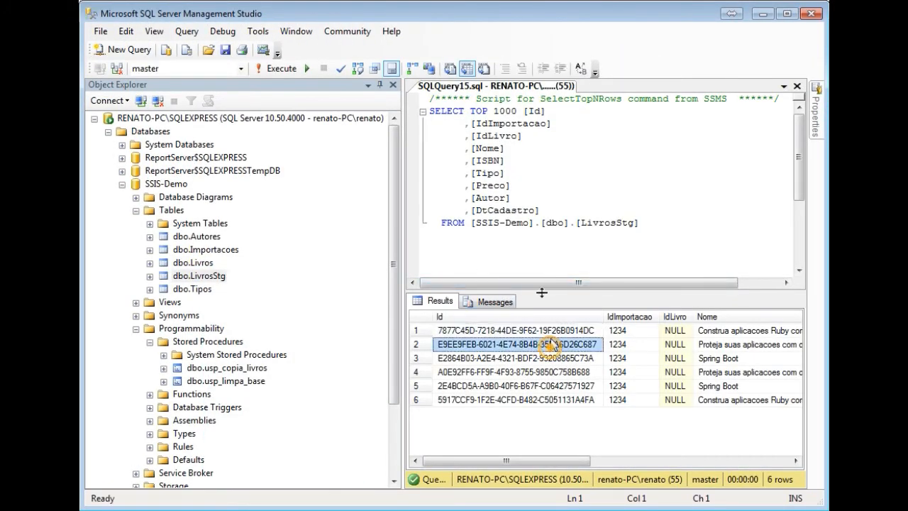
key("Right")
key("Right")
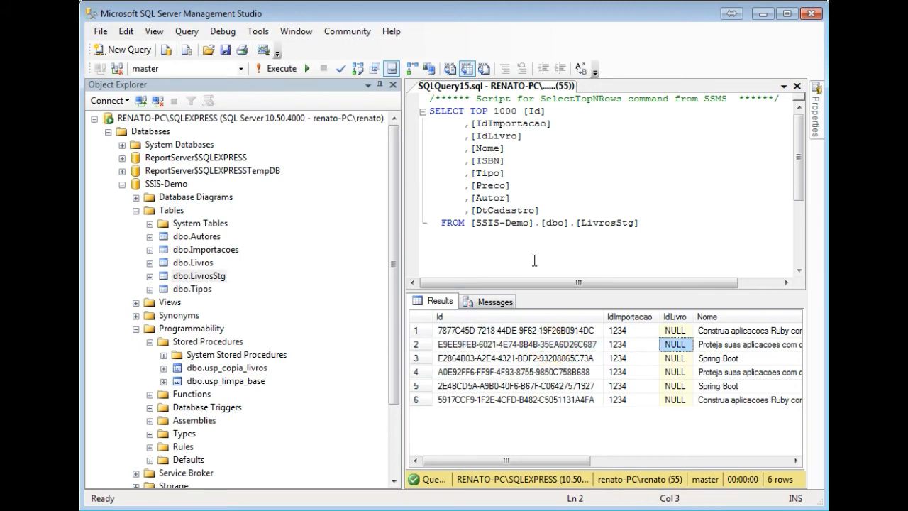
key("Right")
key("Right")
key("Right")
key("Right")
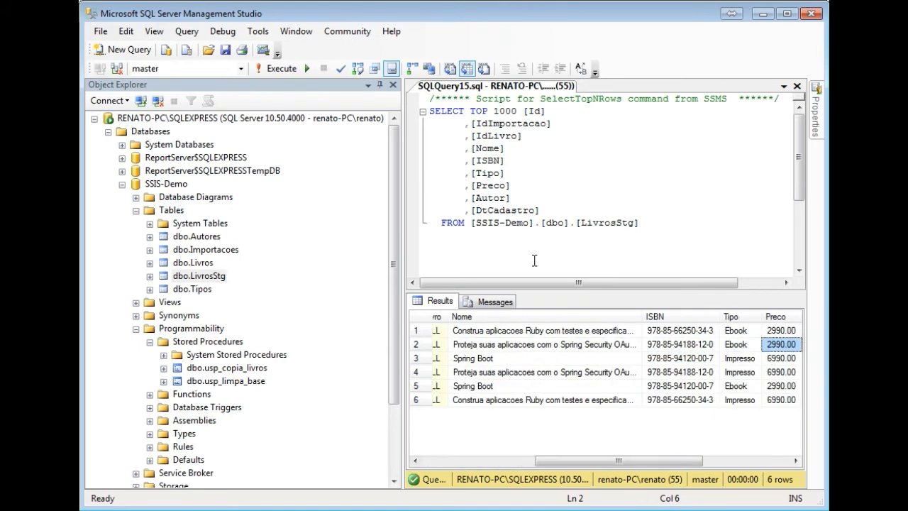
key("Right")
key("Right")
key("Left")
key("Left")
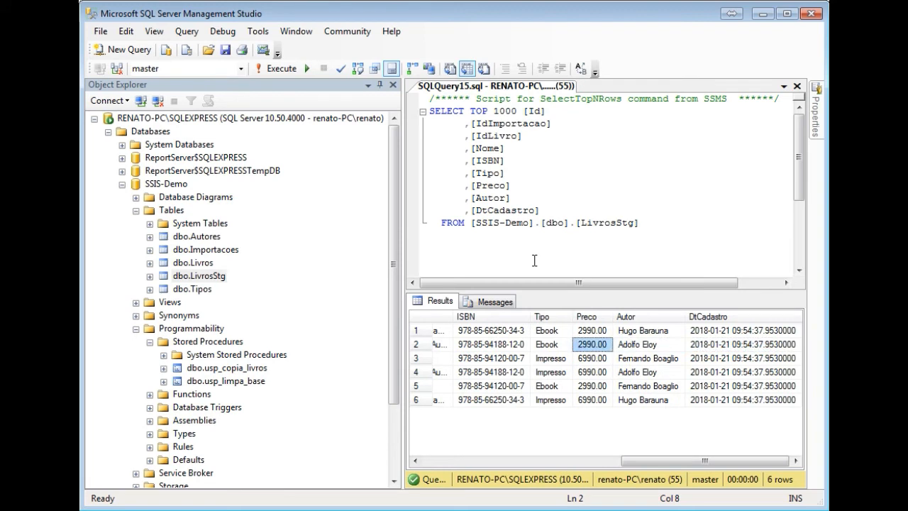
key("Left")
key("Left")
key("Left")
key("Left")
key("Left")
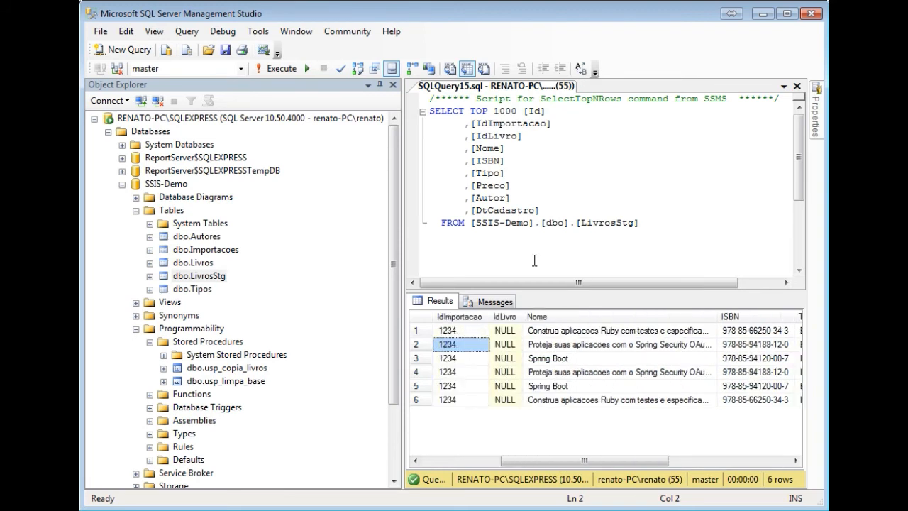
key("Right")
key("Up")
key("Down")
key("Down")
key("Down")
key("Down")
key("Down")
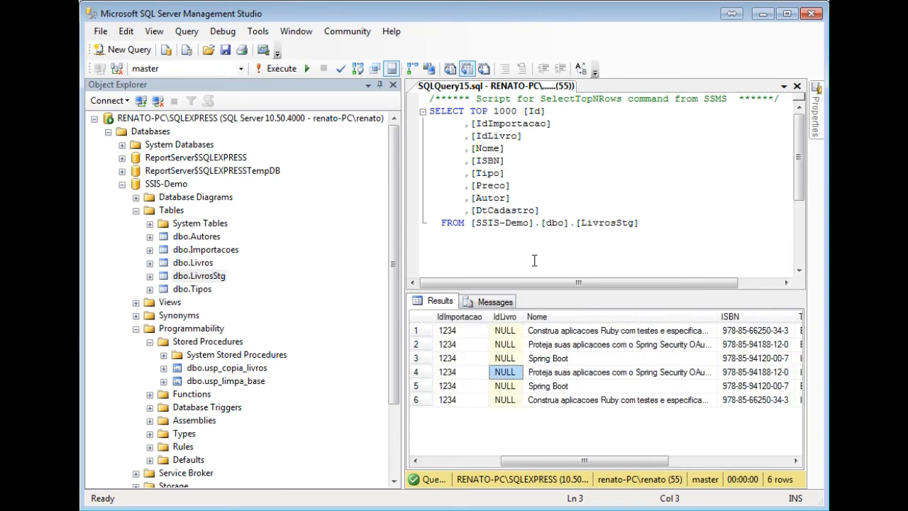
key("Up")
key("Up")
key("Up")
key("Up")
key("Up")
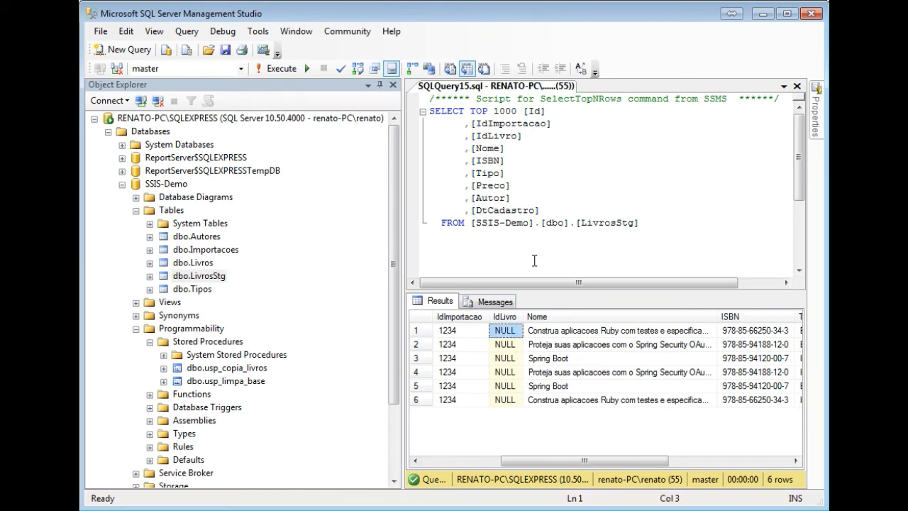
key("Left")
key("Left")
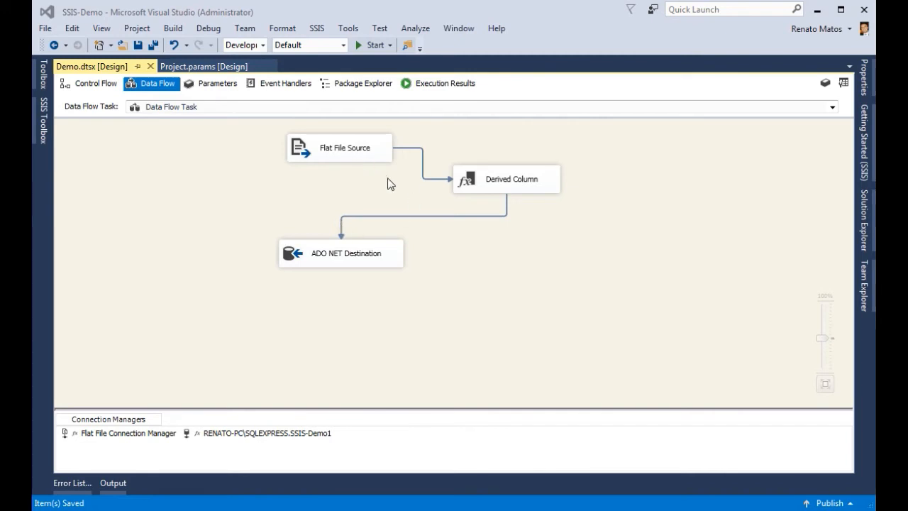
Back in Visual Studio, review the Flat File Connection Manager's general settings, including its code page, and close without changes
double_click(123, 437)
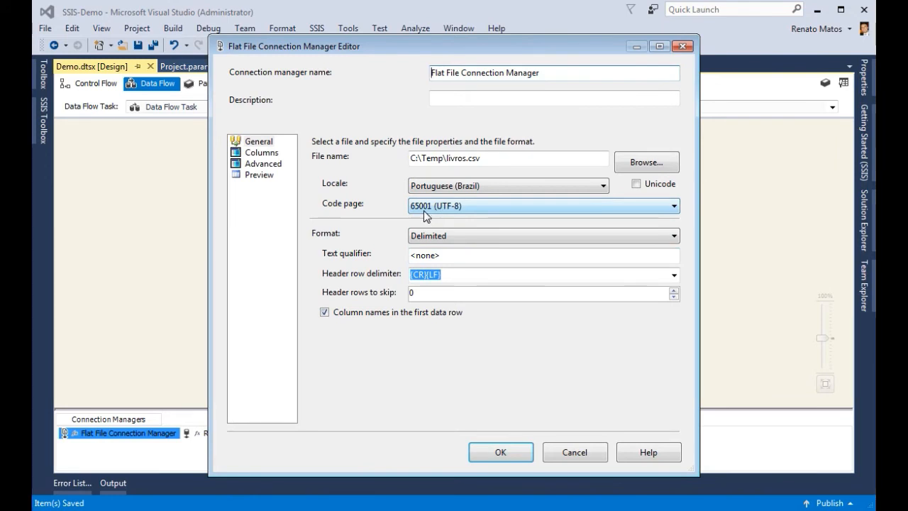
left_click(572, 451)
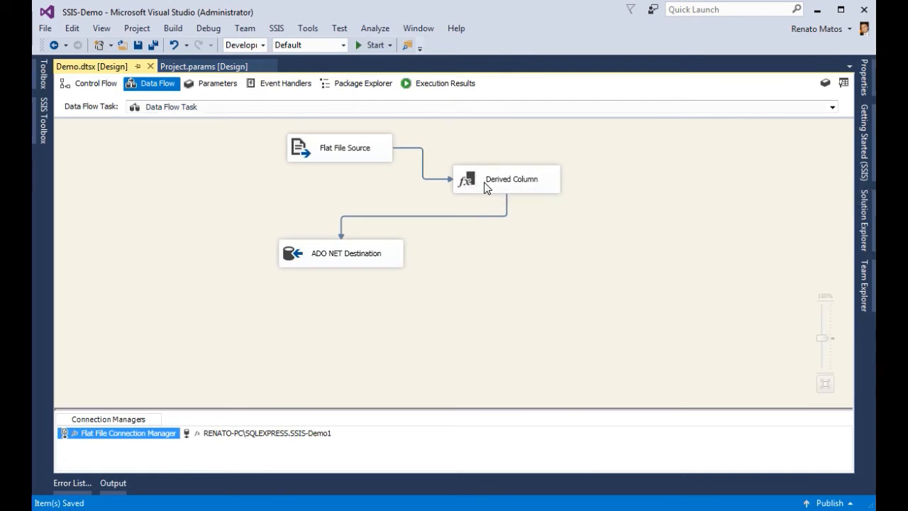
Add a Data Conversion transformation and feed it from the Derived Column, replacing the Derived Column's link to the ADO NET Destination
left_click(35, 122)
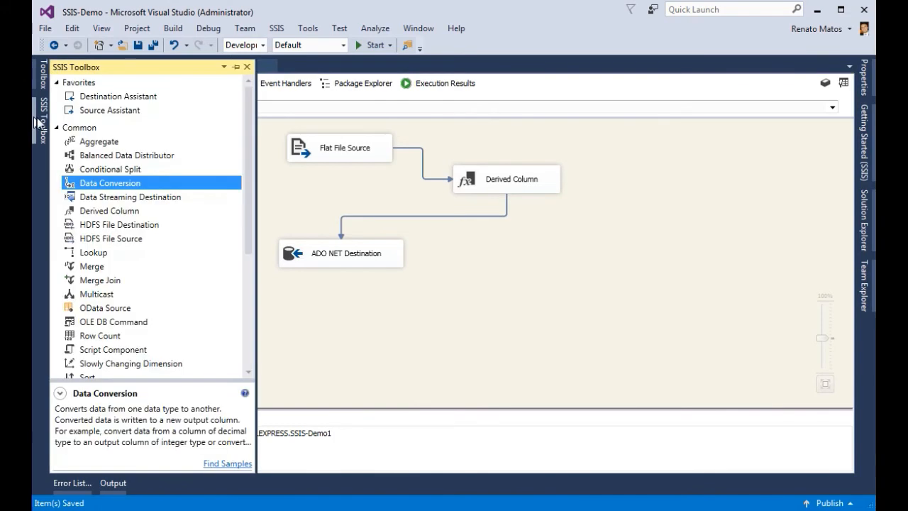
left_click_drag(110, 183, 601, 168)
left_click(499, 223)
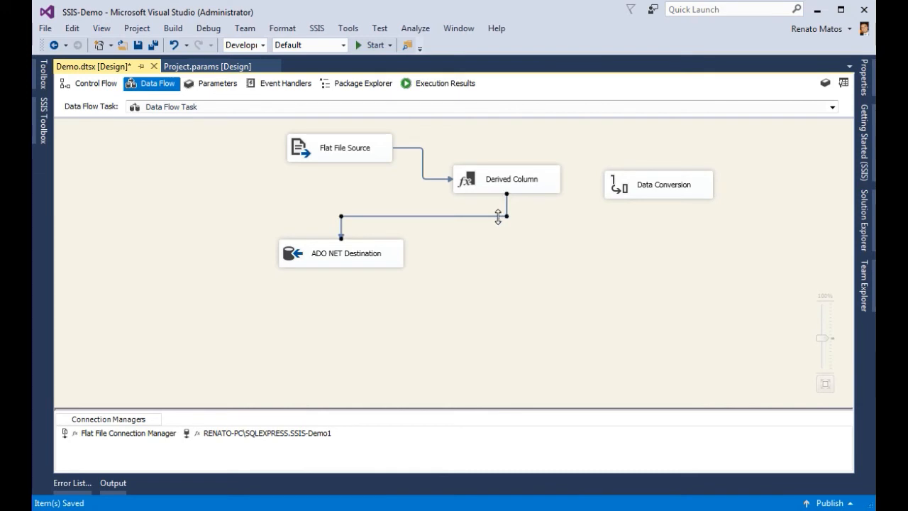
left_click(498, 217)
key("Delete")
left_click(533, 180)
left_click_drag(514, 206, 633, 234)
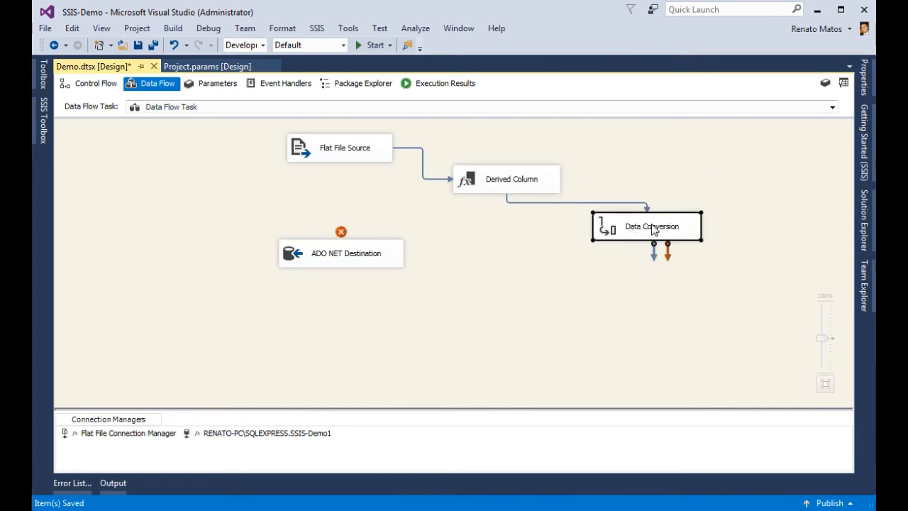
In the Data Conversion transformation, select the Codigo input column and set its output alias to IdProdutoConv
double_click(653, 228)
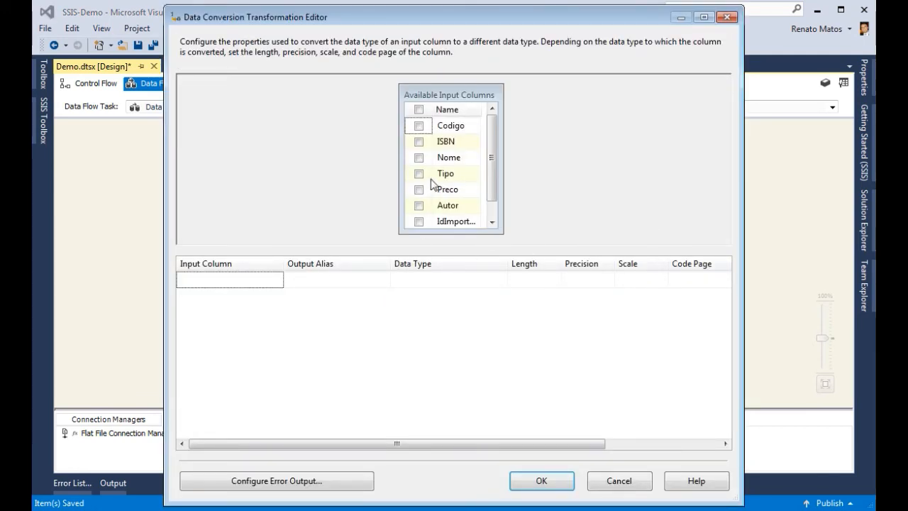
left_click(419, 126)
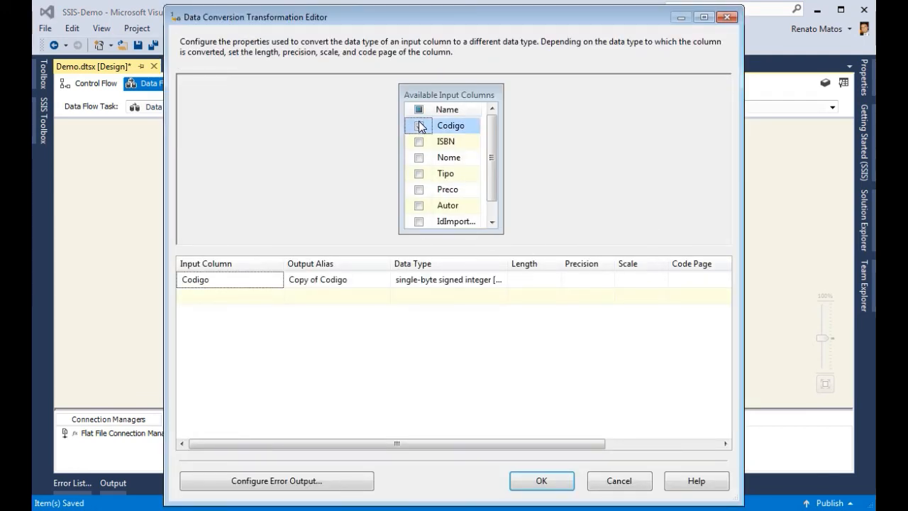
left_click(333, 279)
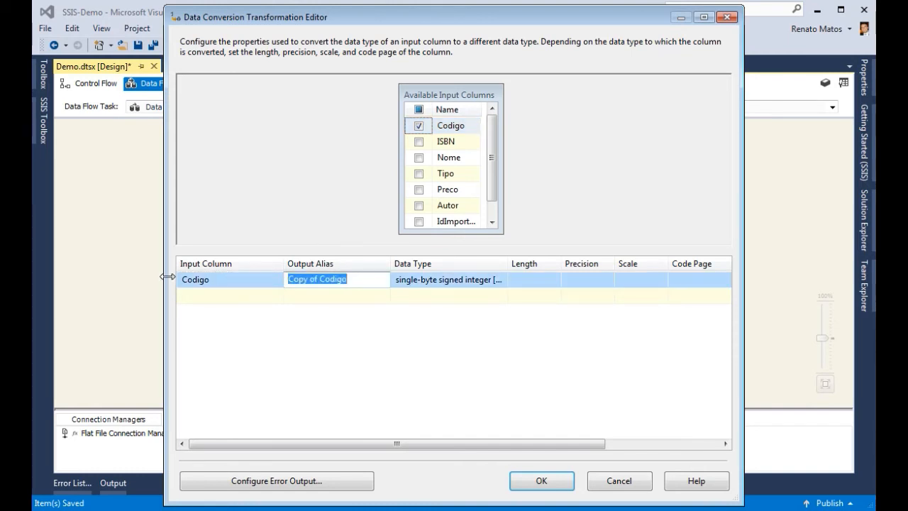
type("Id\\Pro")
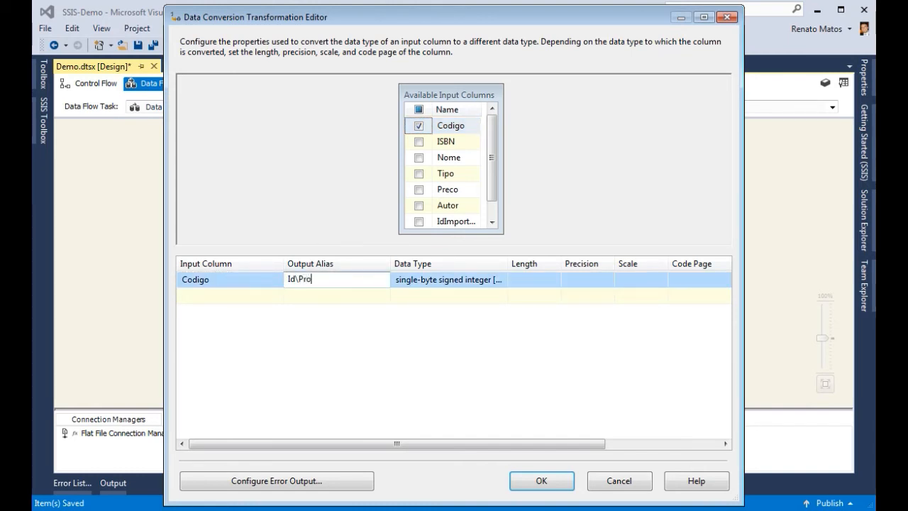
key("BackSpace")
key("BackSpace")
key("BackSpace")
type("ProdutoConv")
Set the IdProdutoConv conversion's data type to string [DT_STR] with a length of 20
left_click(501, 281)
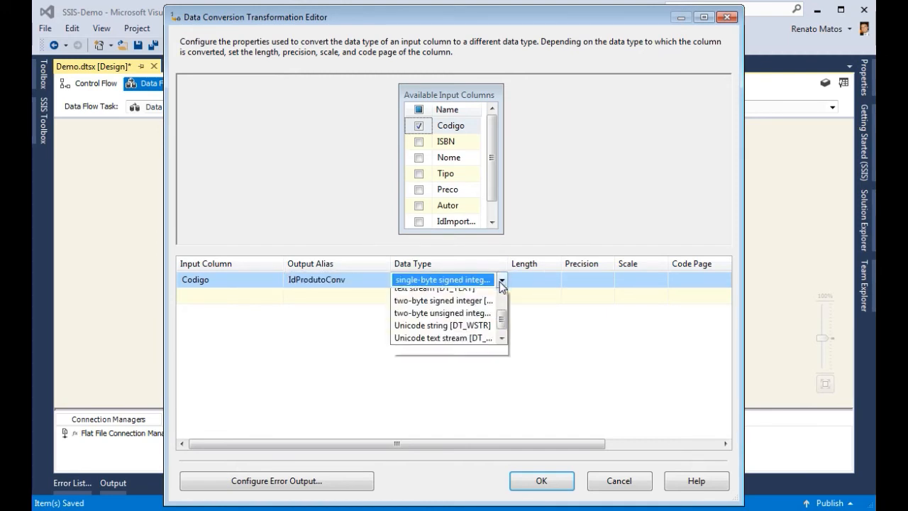
left_click(440, 318)
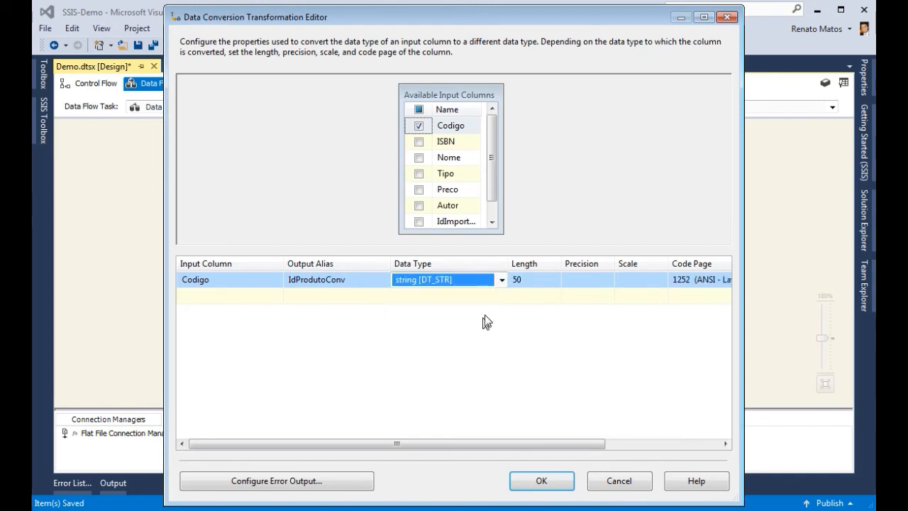
left_click(545, 285)
type("20")
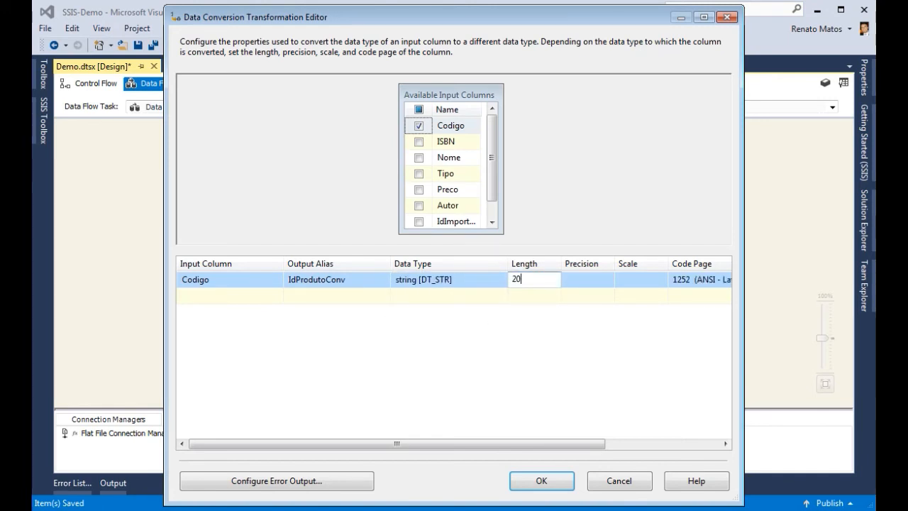
Set the IdProdutoConv conversion's code page to 65001 (UTF-8) and accept the Data Conversion settings
left_click_drag(505, 444, 624, 451)
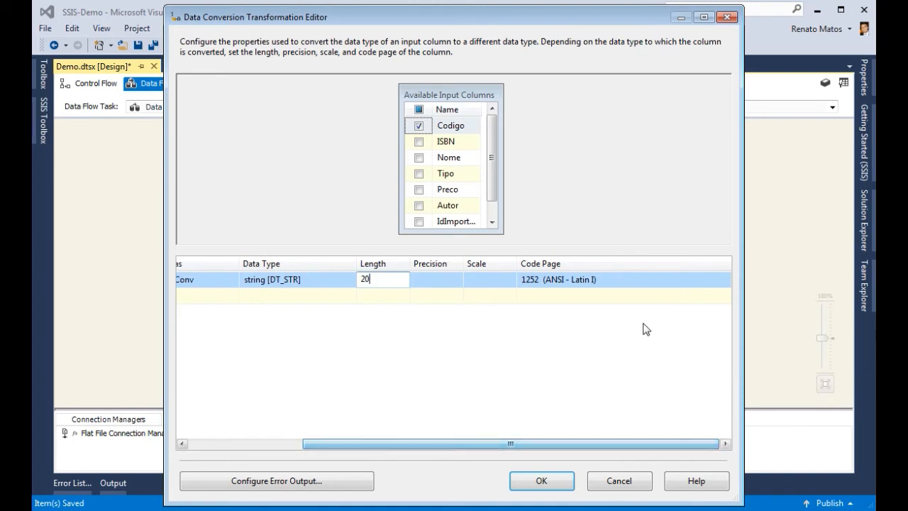
left_click(698, 280)
left_click(725, 280)
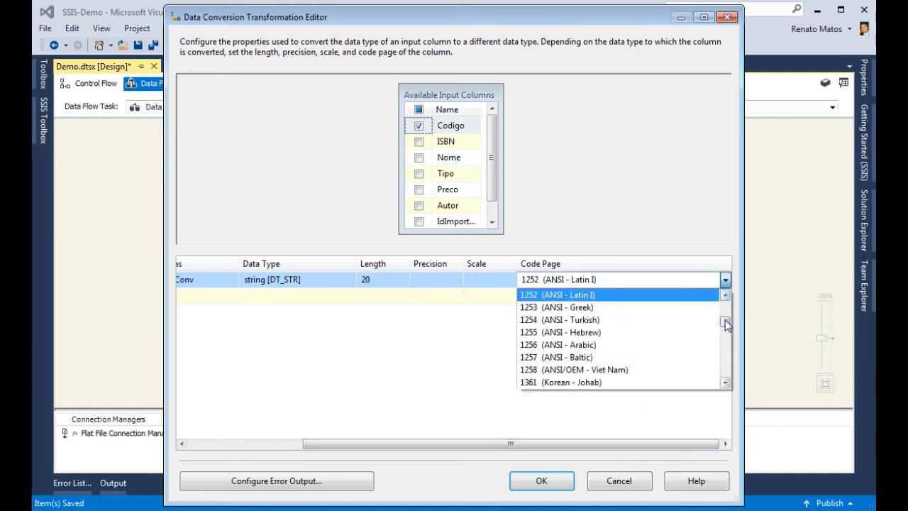
left_click_drag(725, 323, 730, 365)
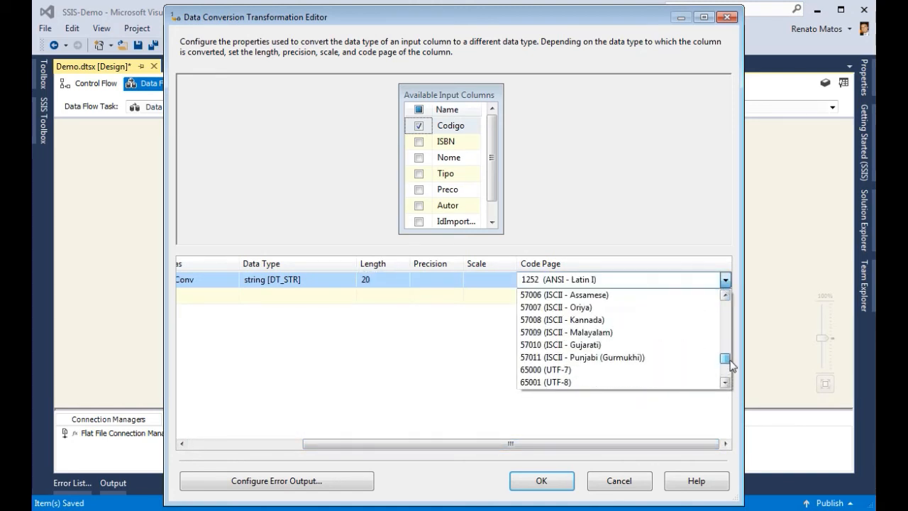
left_click(554, 382)
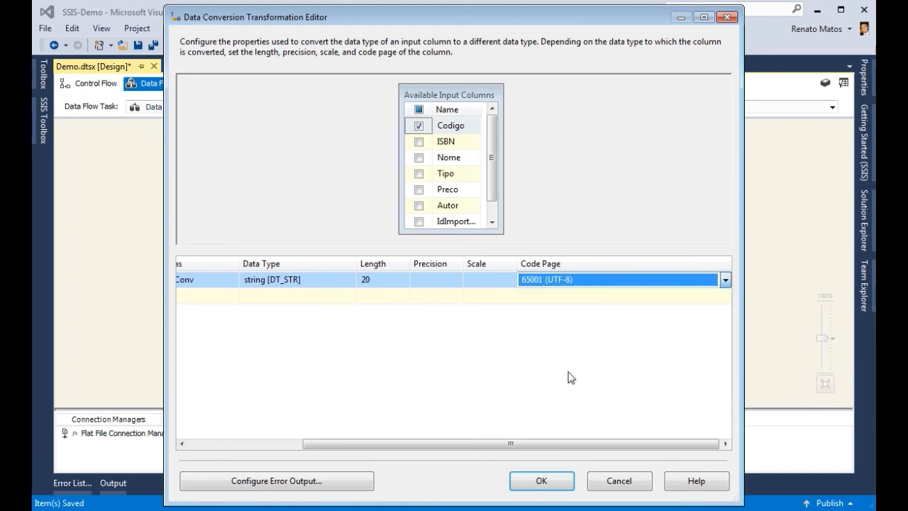
left_click(534, 482)
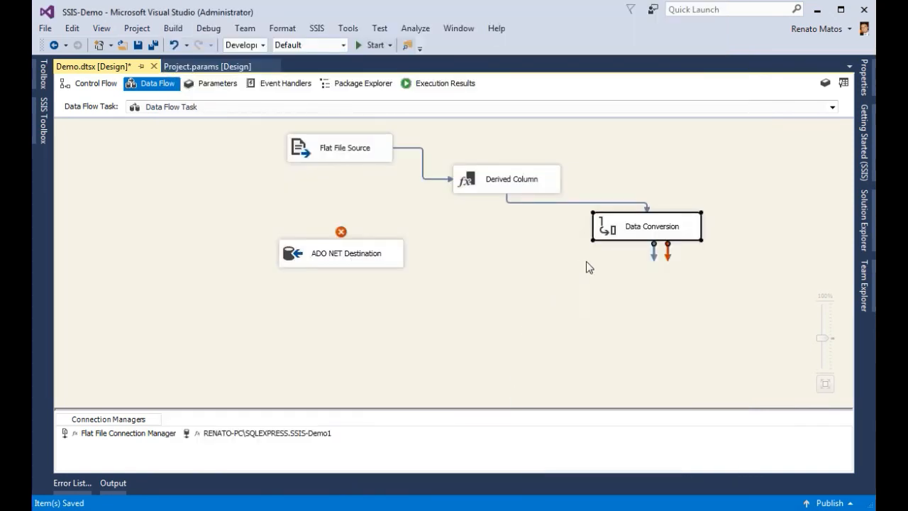
Connect the Data Conversion output to the ADO NET Destination and map IdProdutoConv to the IdLivro column
left_click_drag(626, 277, 331, 256)
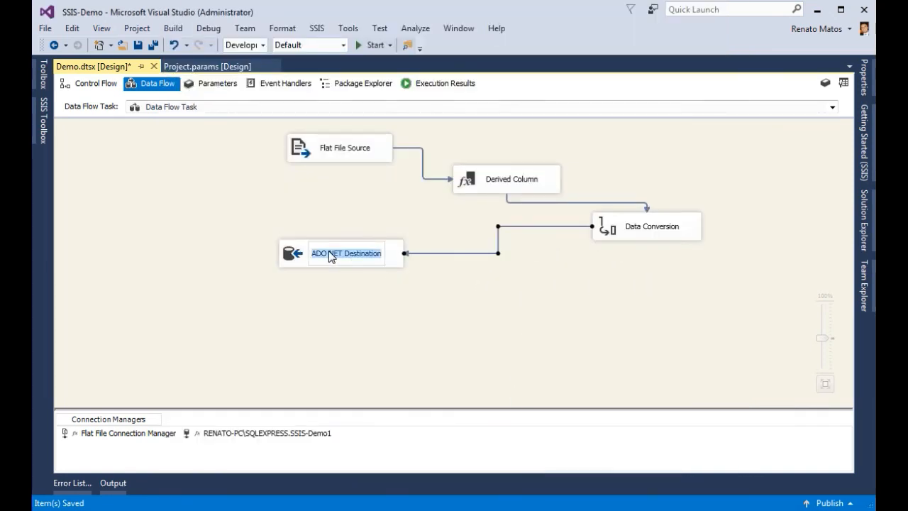
double_click(376, 260)
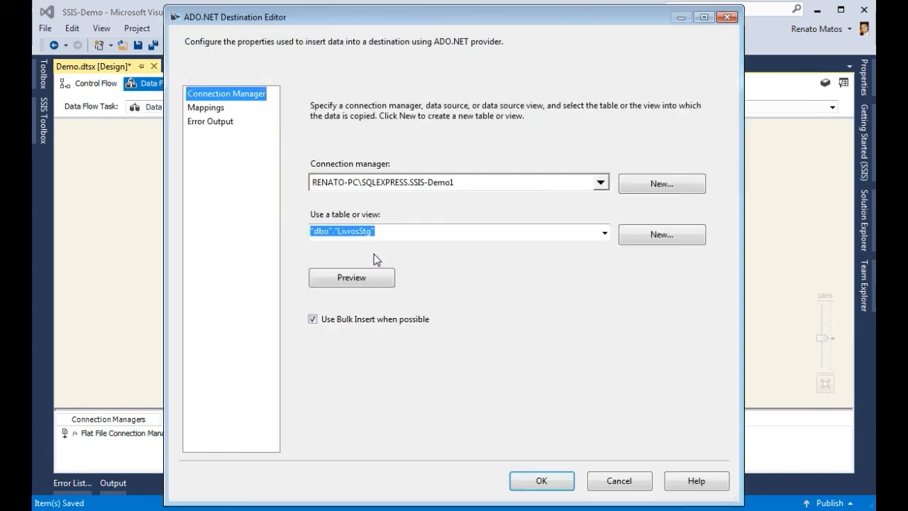
left_click(221, 112)
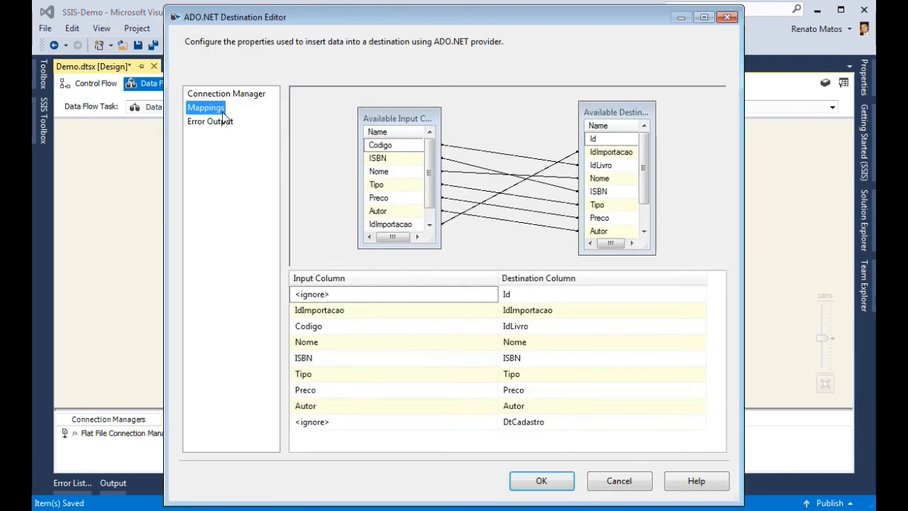
left_click(488, 326)
left_click(491, 326)
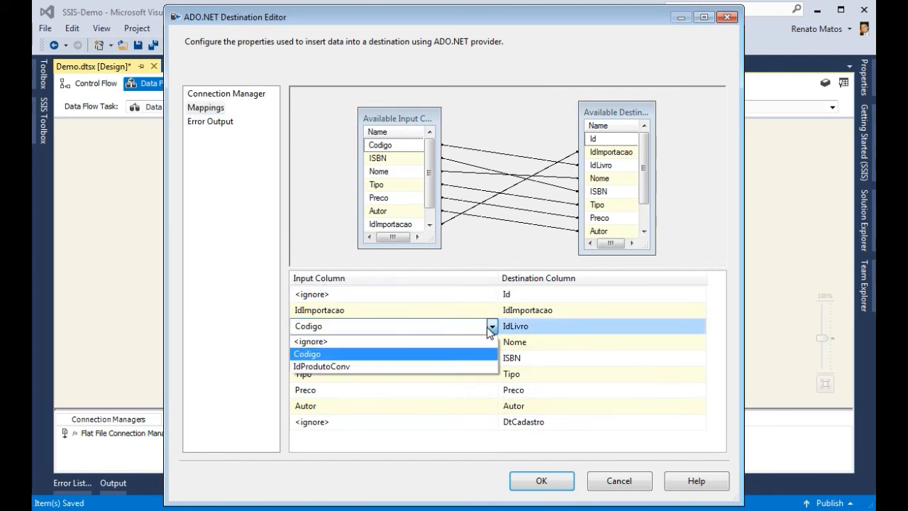
left_click(438, 366)
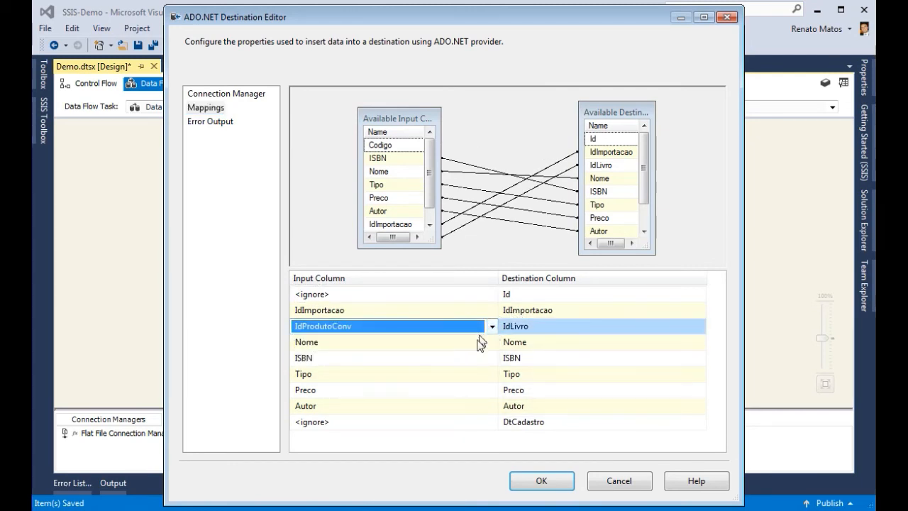
left_click(541, 482)
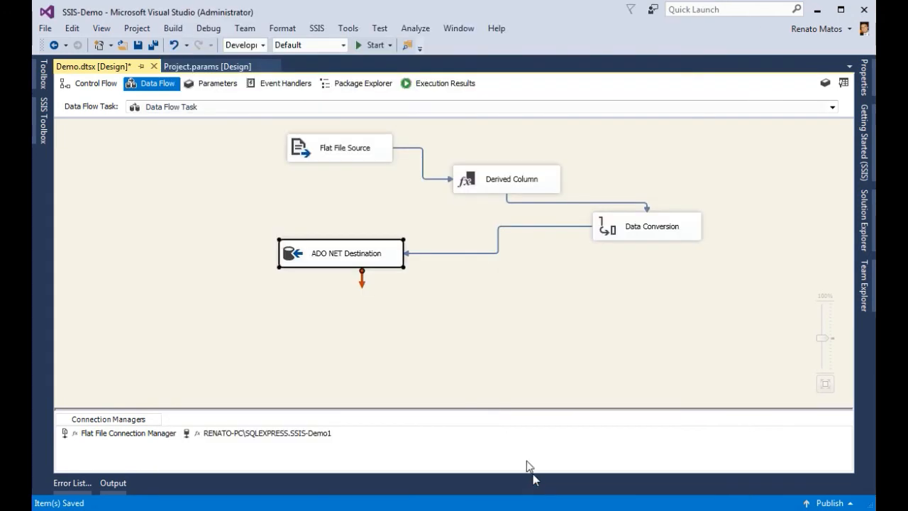
Run the package and review its execution progress log, then return to the data flow view
left_click(370, 46)
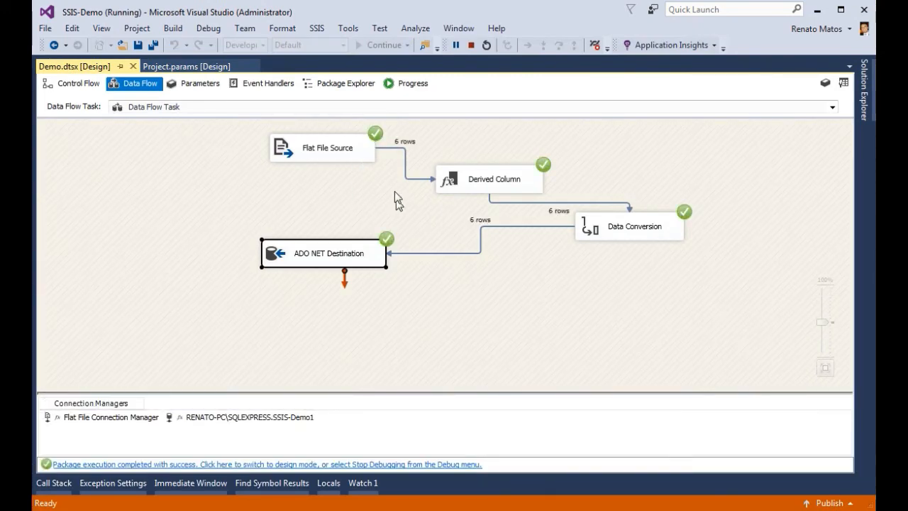
left_click(410, 83)
scroll(160, 241, "down", 6)
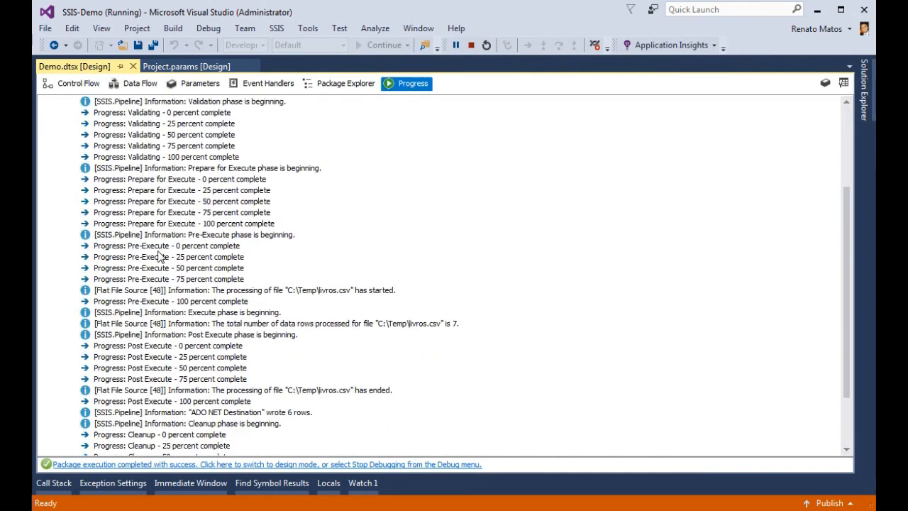
scroll(153, 277, "up", 6)
scroll(152, 282, "up", 1)
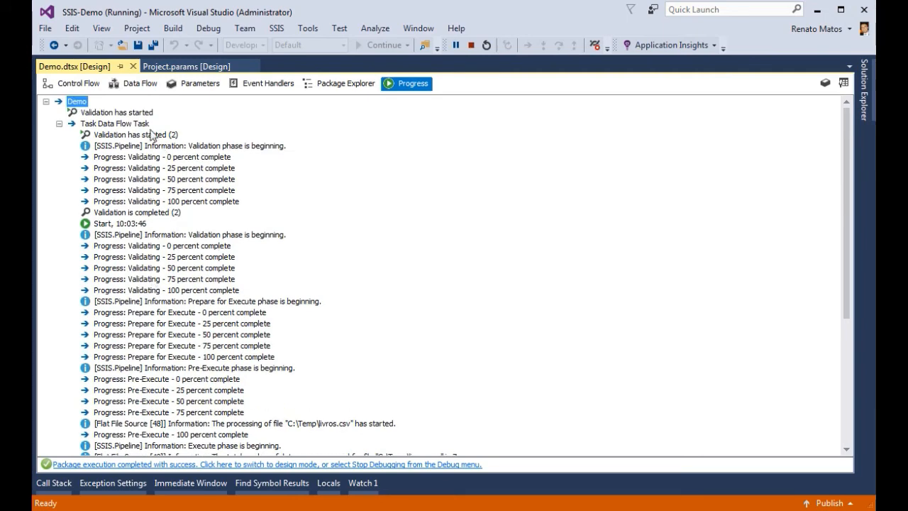
left_click(140, 83)
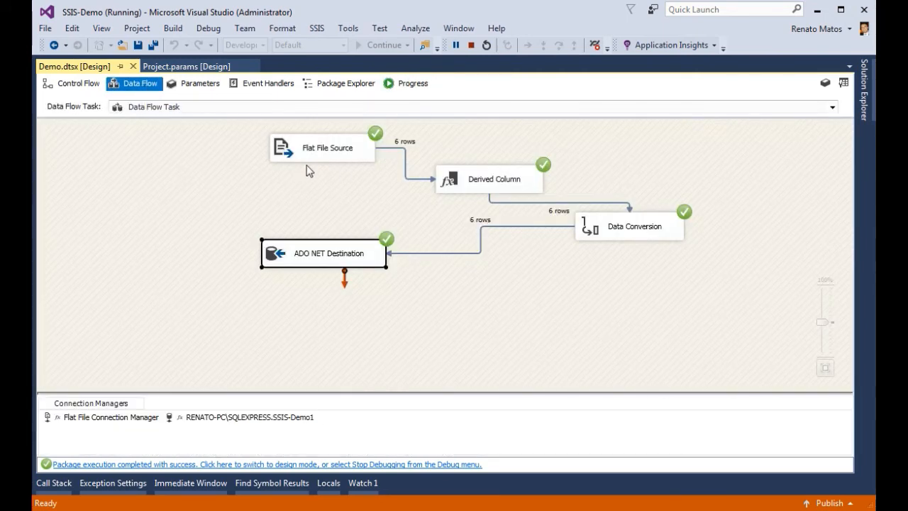
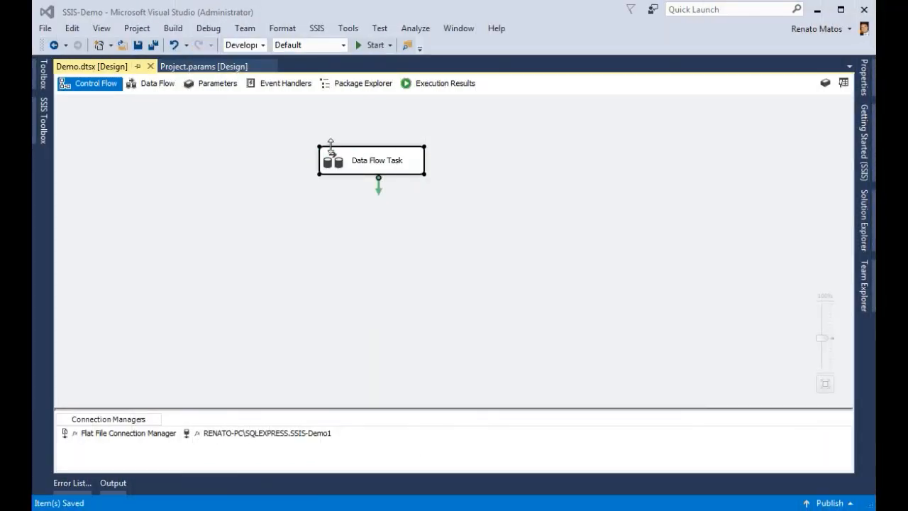
Add an Execute SQL Task to the control flow and link the Data Flow Task to it with a precedence constraint
left_click(43, 114)
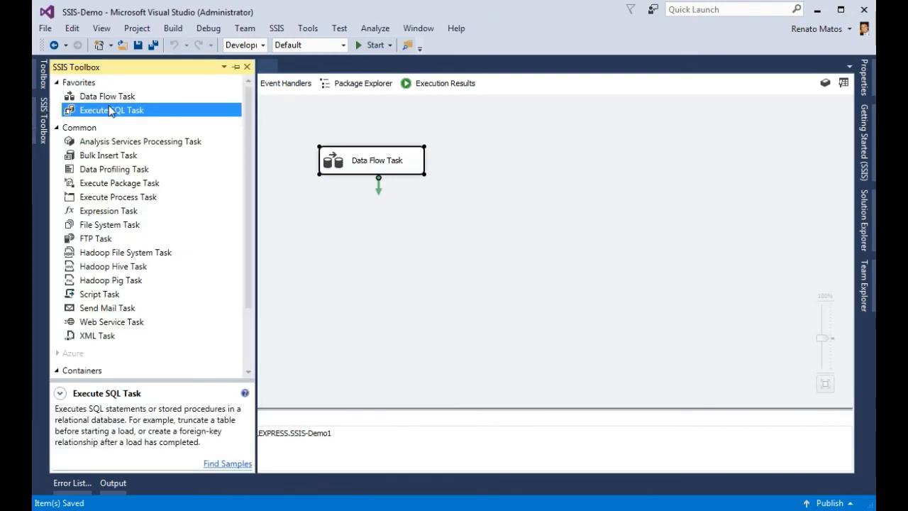
left_click_drag(110, 111, 316, 226)
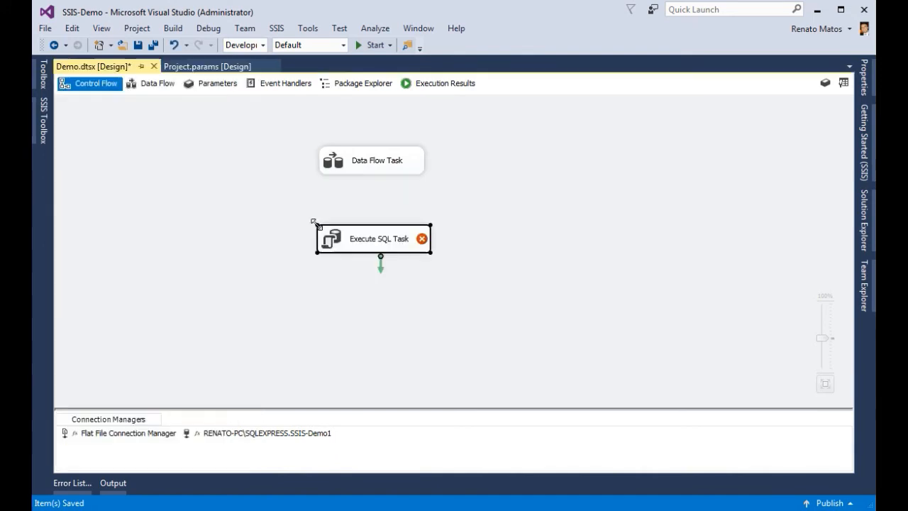
mouse_move(369, 241)
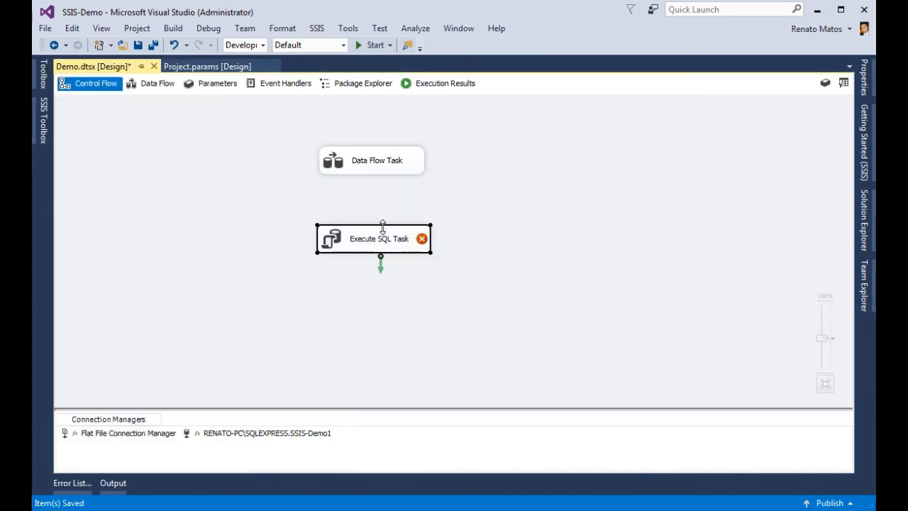
right_click(381, 234)
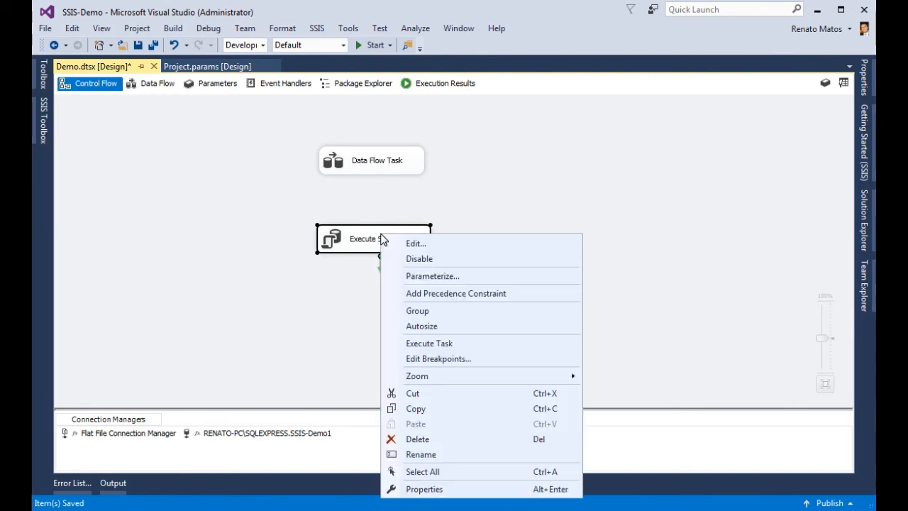
left_click(366, 169)
left_click_drag(375, 191, 379, 239)
left_click(398, 287)
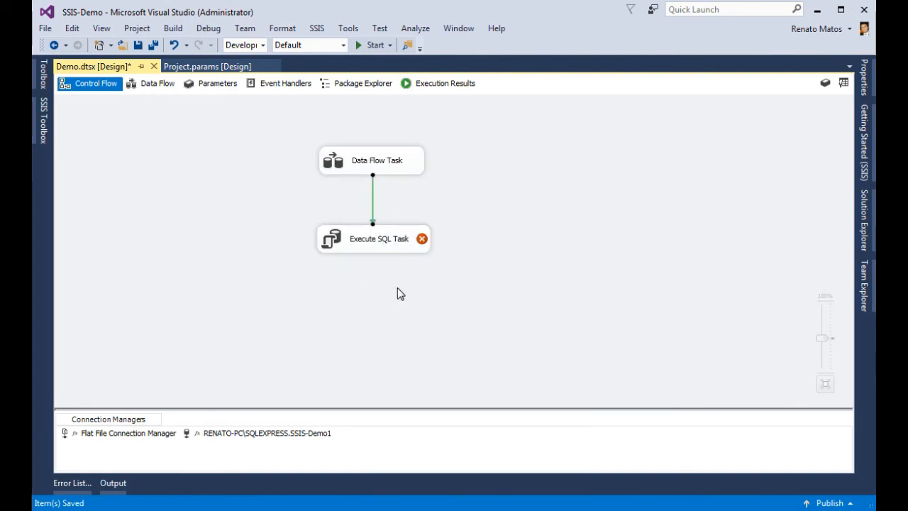
Set the Execute SQL Task's connection type to ADO.NET and its connection to the existing SSIS-Demo1 connection
double_click(386, 244)
left_click(690, 258)
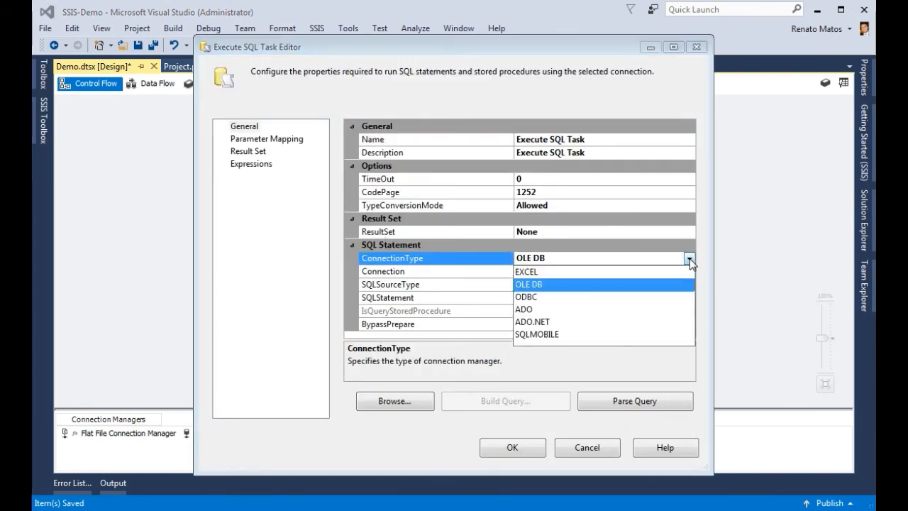
left_click(571, 322)
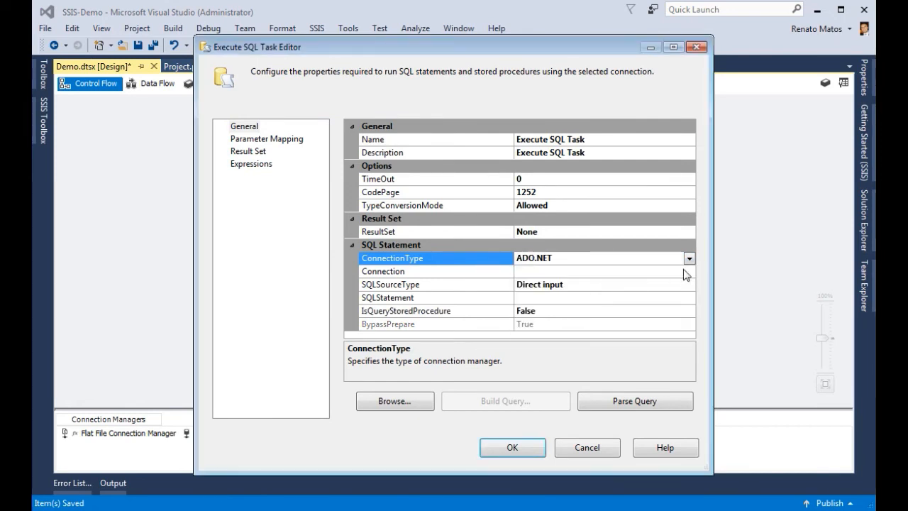
left_click(690, 274)
left_click(642, 299)
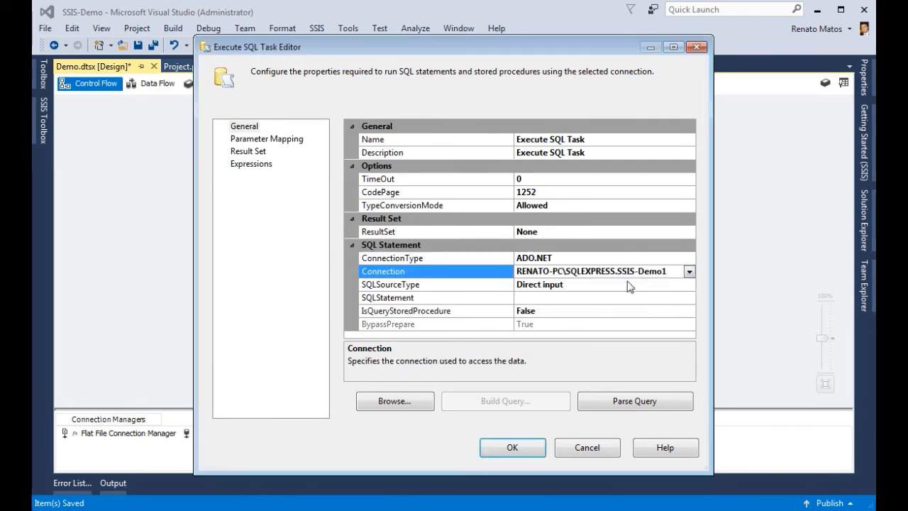
left_click(691, 299)
left_click(688, 298)
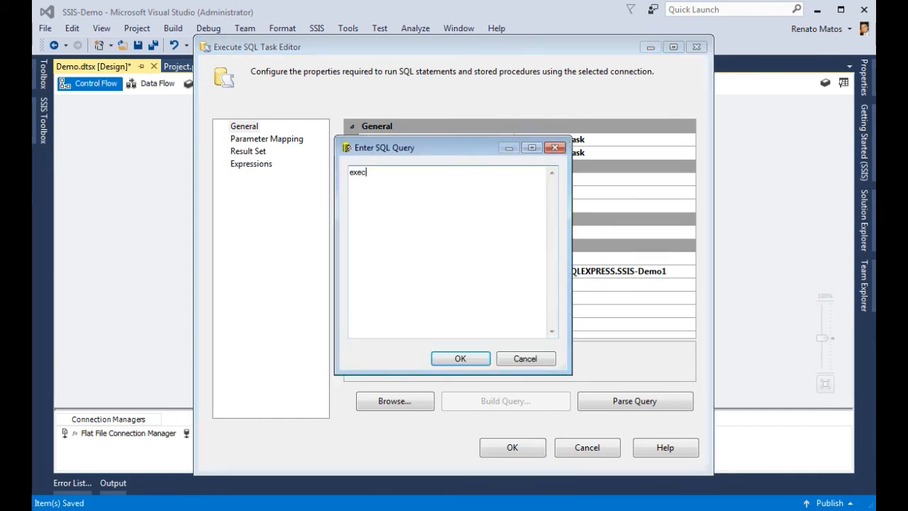
type("[dbo].[usp_copia_livros]")
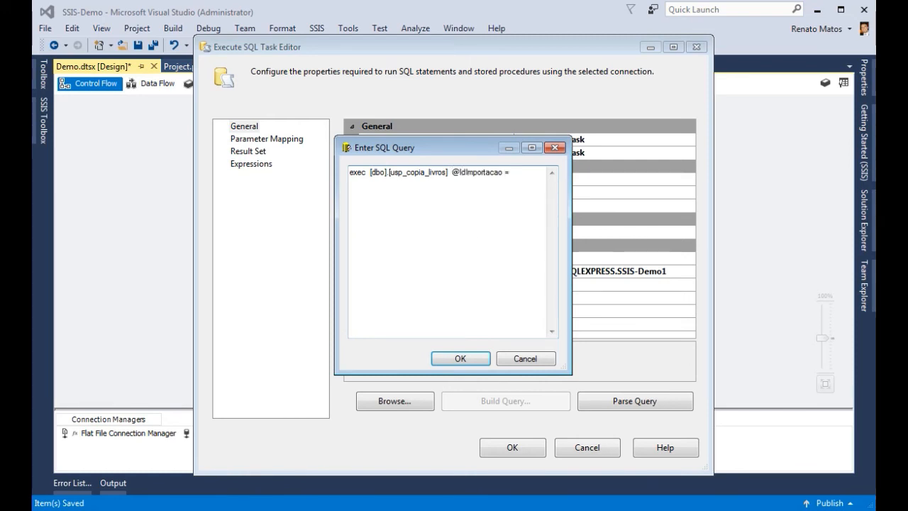
type("@IdImportacao")
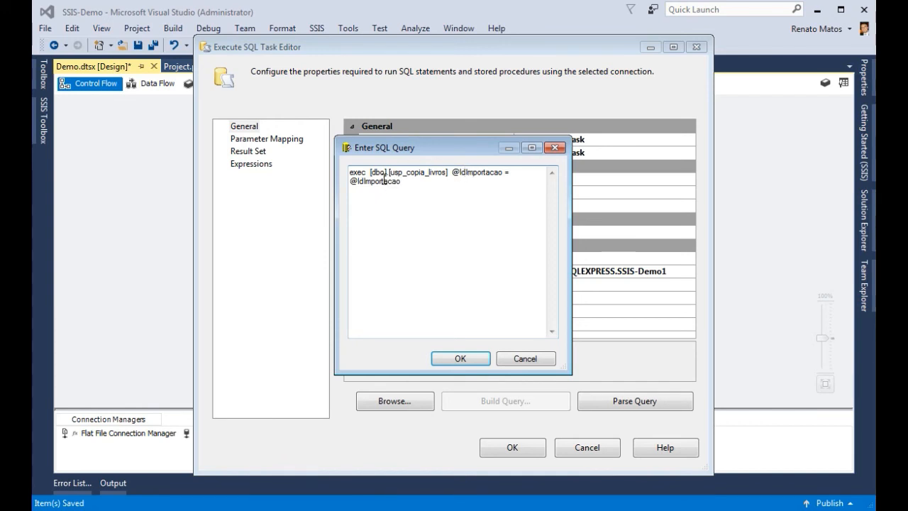
left_click_drag(416, 180, 356, 183)
left_click(456, 360)
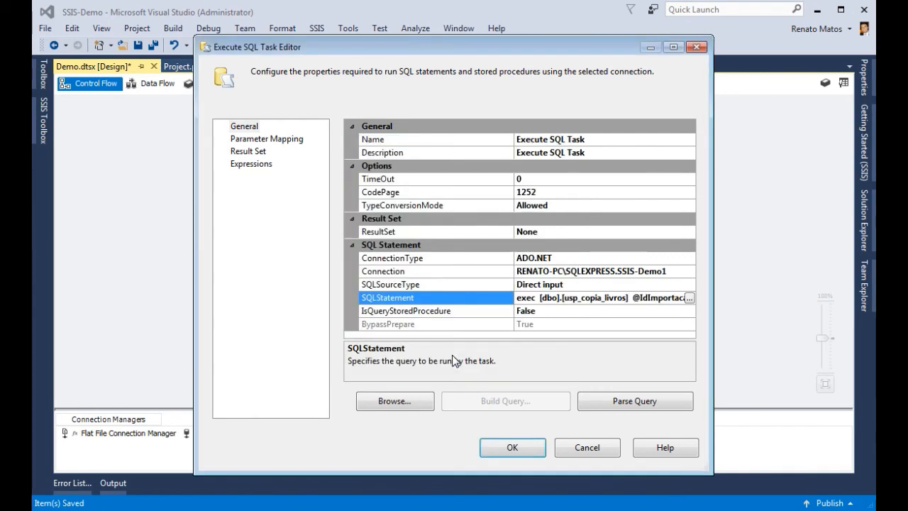
Add a parameter mapping to the Execute SQL Task for the project parameter $Project::IdImportacao
left_click(286, 139)
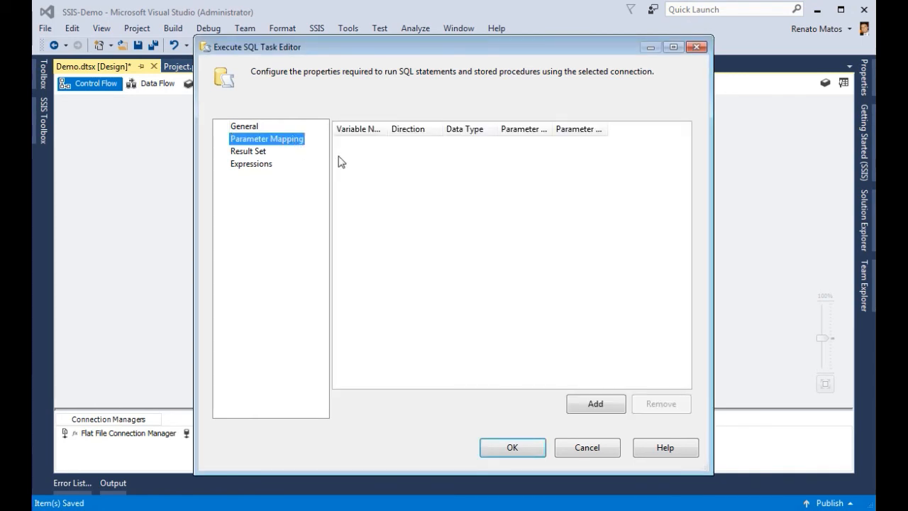
left_click_drag(385, 126, 423, 129)
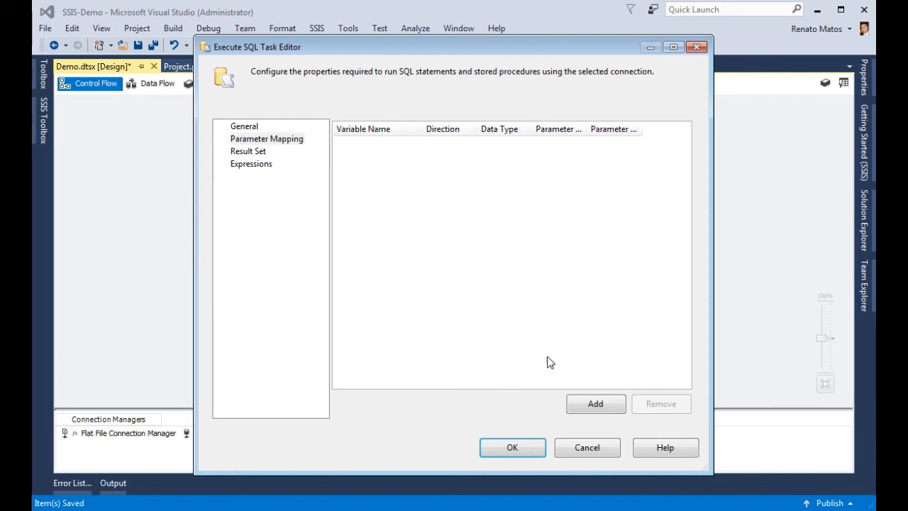
left_click(594, 402)
left_click(413, 149)
left_click(416, 146)
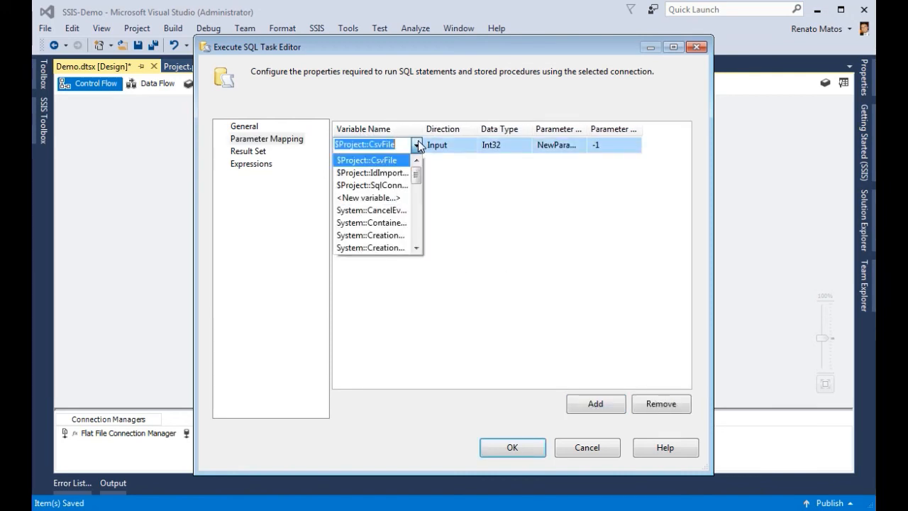
left_click(398, 176)
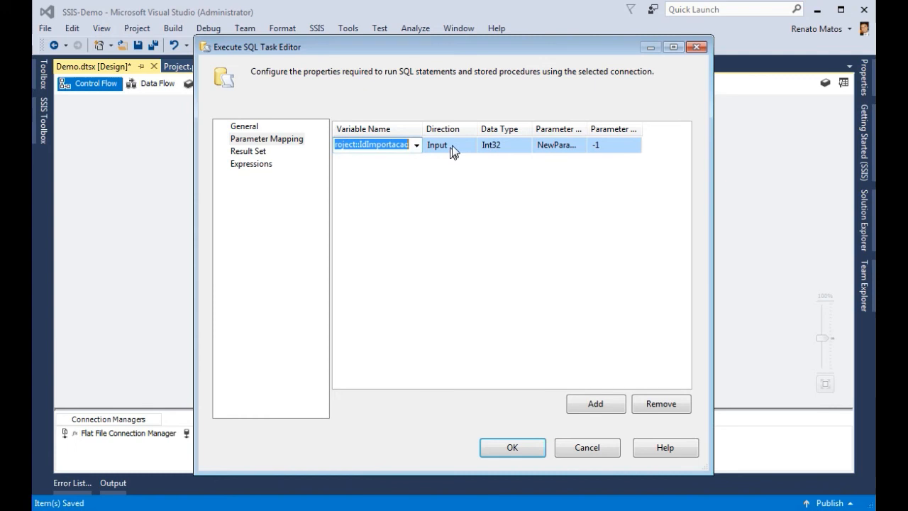
Set the data type of the IdImportacao parameter mapping to String
left_click(517, 146)
left_click(525, 146)
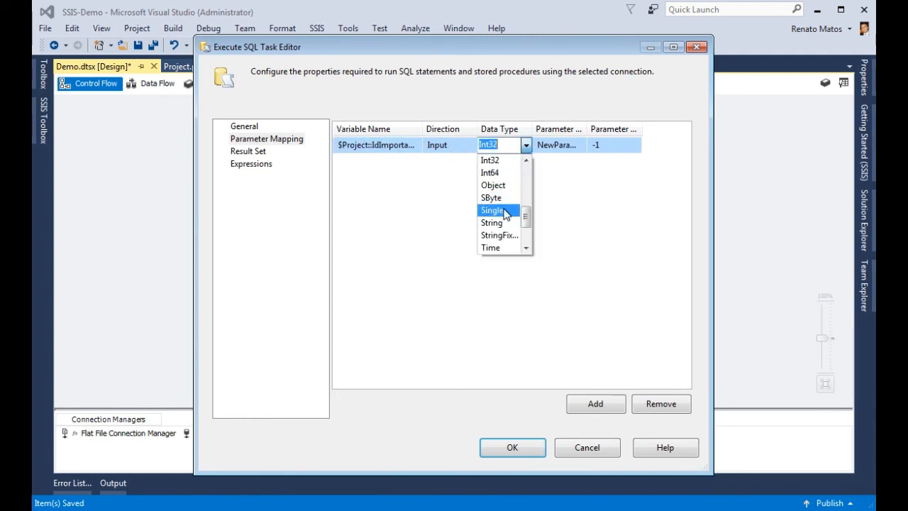
left_click(509, 210)
left_click(527, 146)
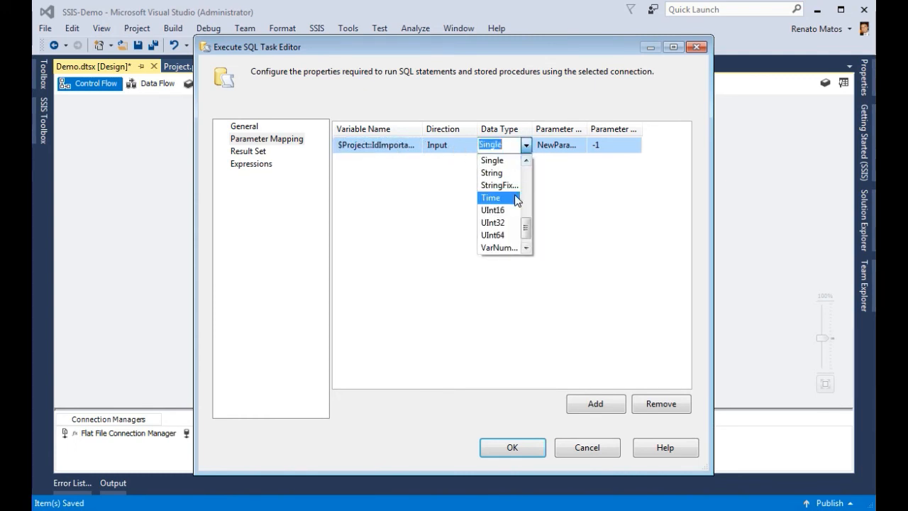
left_click(519, 175)
left_click(550, 145)
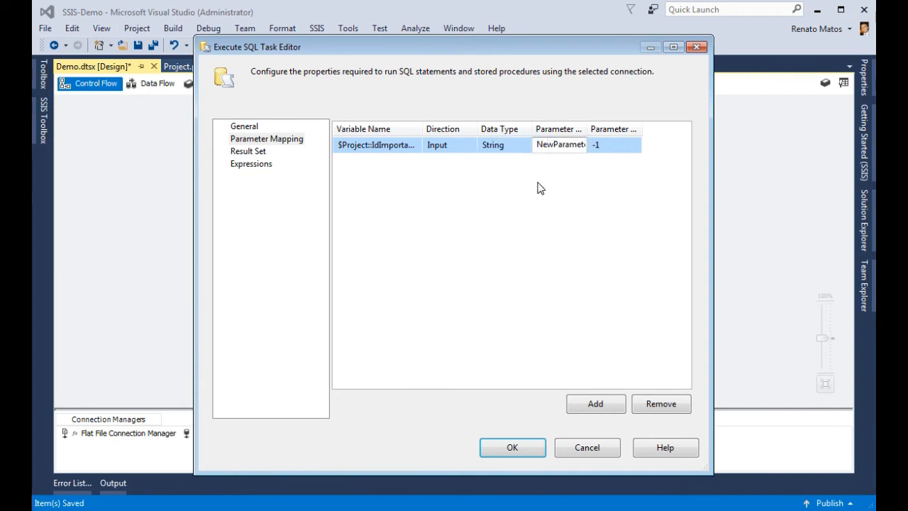
left_click_drag(589, 128, 615, 129)
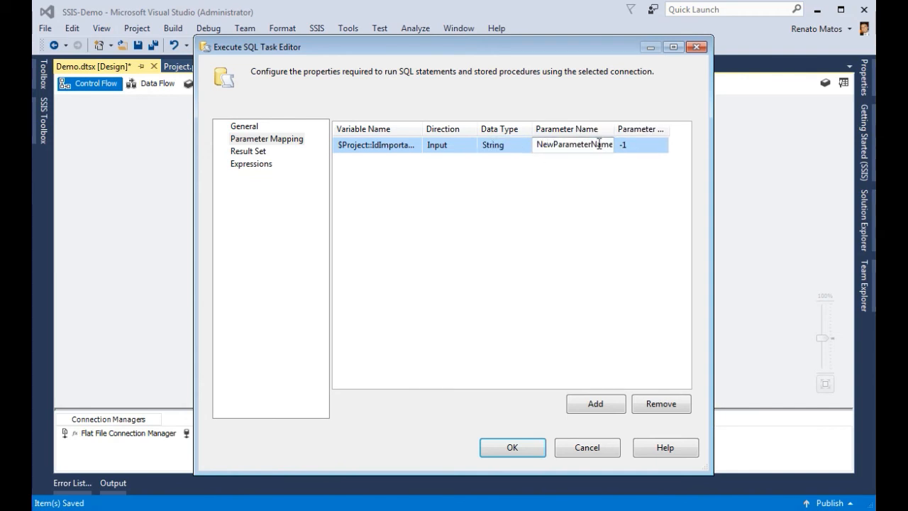
key("ctrl+a")
key("BackSpace")
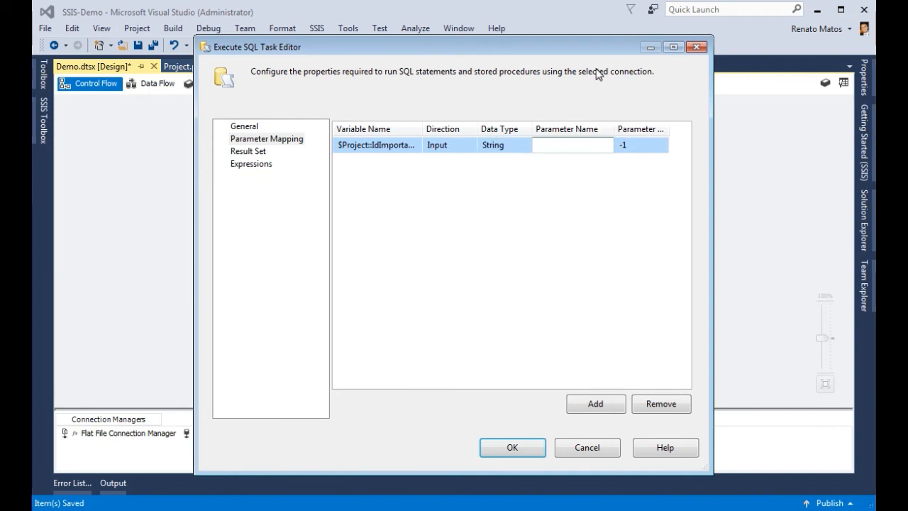
type("@IdImportacao")
left_click(652, 146)
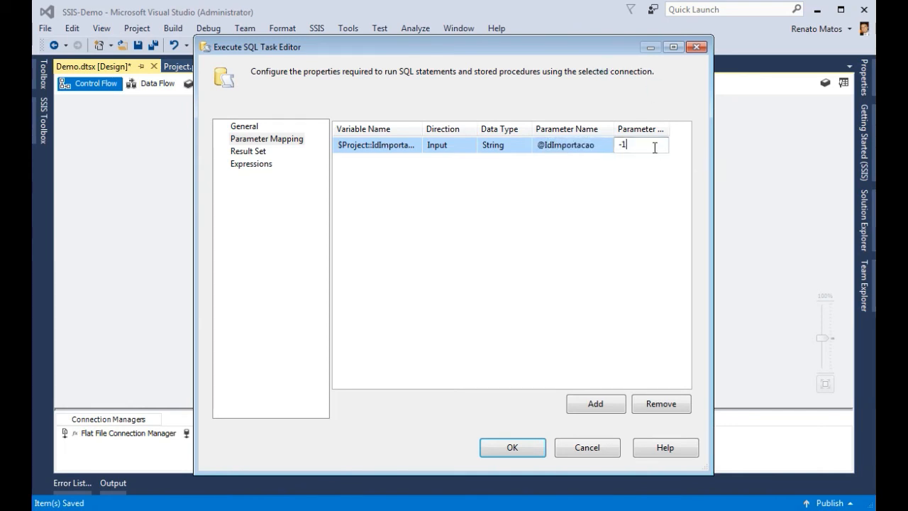
left_click(653, 146)
type("40")
left_click(521, 453)
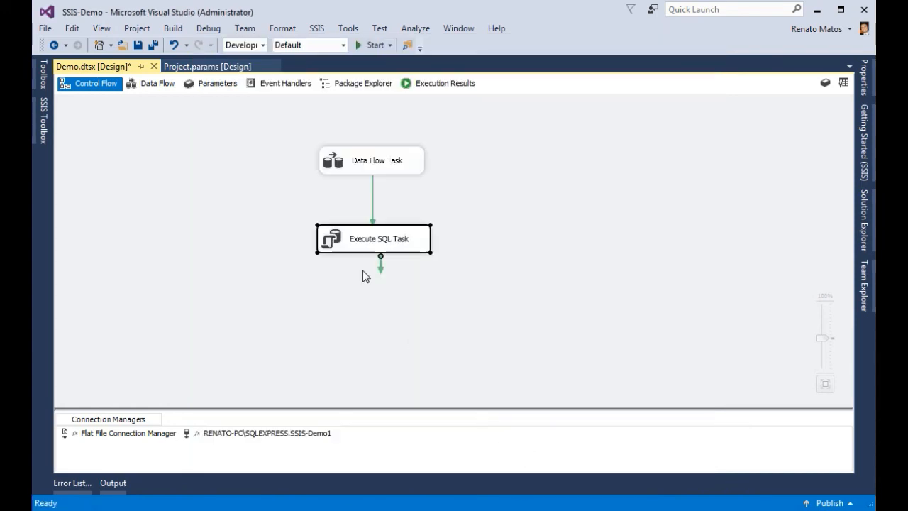
left_click(148, 47)
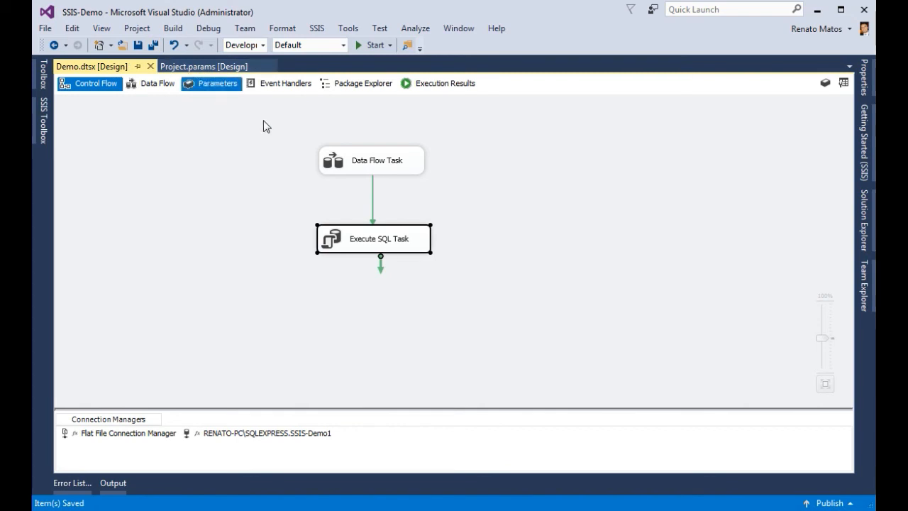
Disable the Data Flow Task and run the package with only the Execute SQL Task active
left_click(355, 161)
right_click(354, 161)
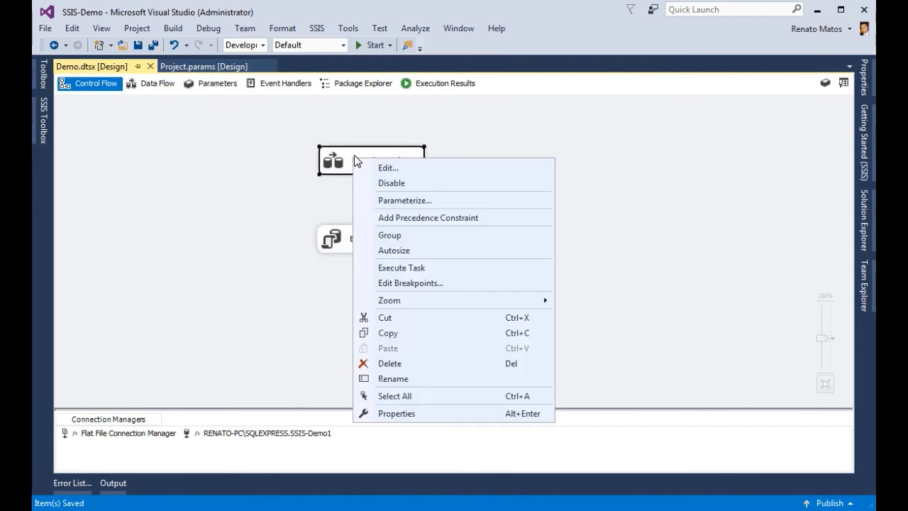
left_click(391, 183)
left_click(371, 241)
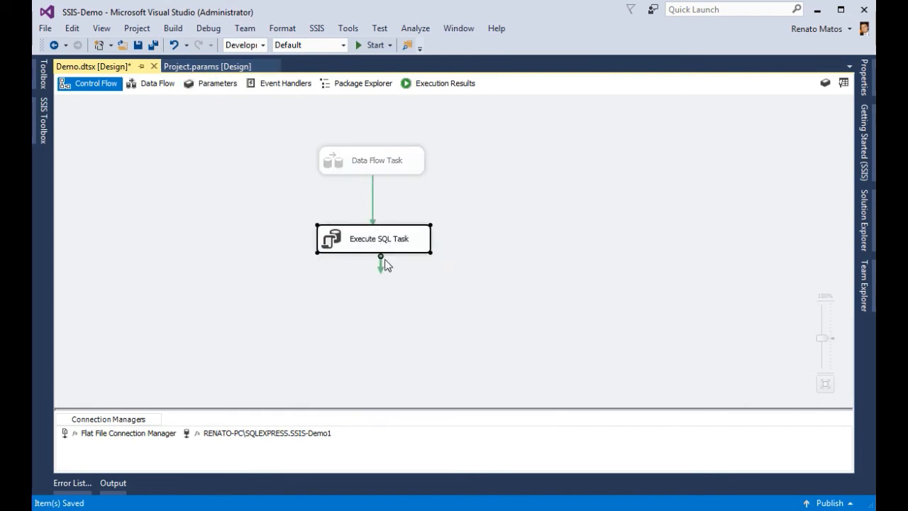
left_click(368, 45)
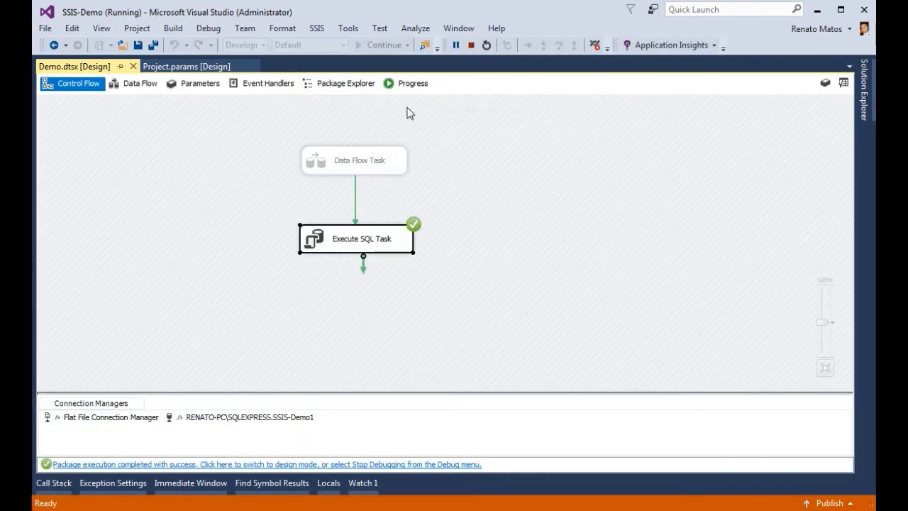
Review the start, query and finish entries in the execution progress log, then return to the control flow and stop debugging
left_click(409, 86)
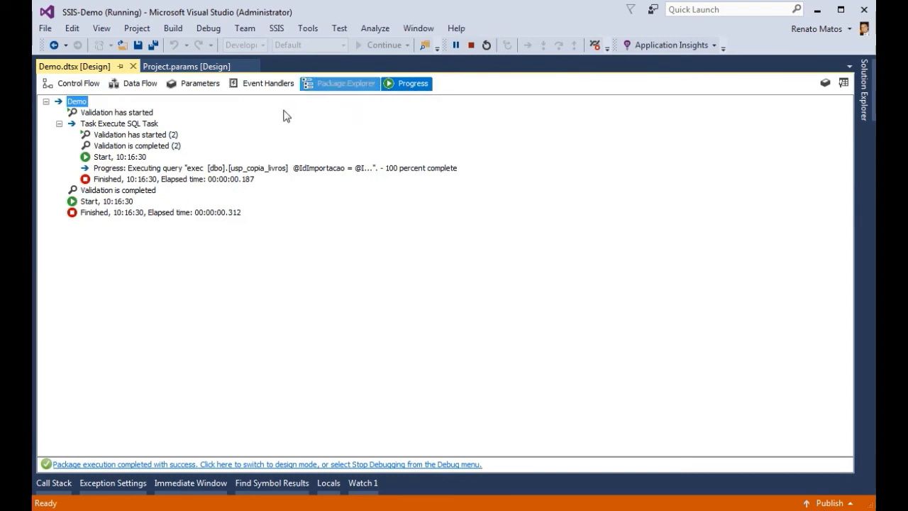
left_click(129, 159)
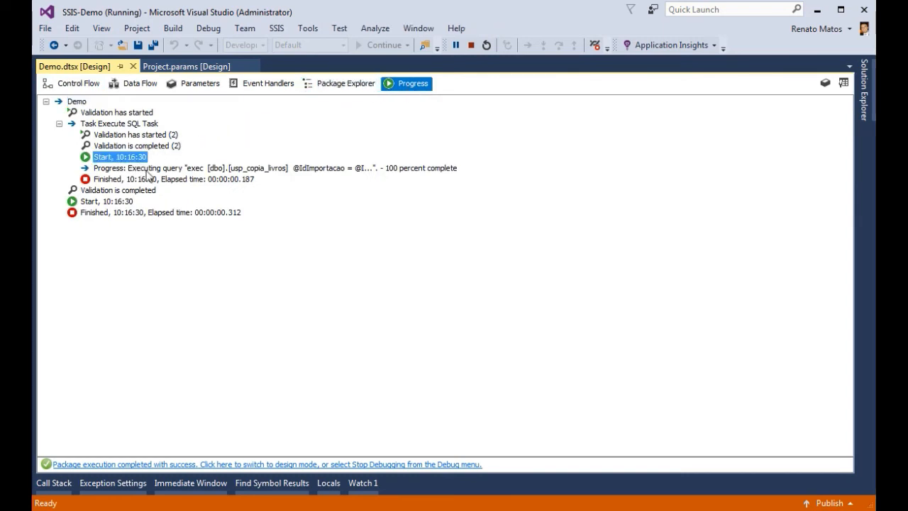
left_click(124, 203)
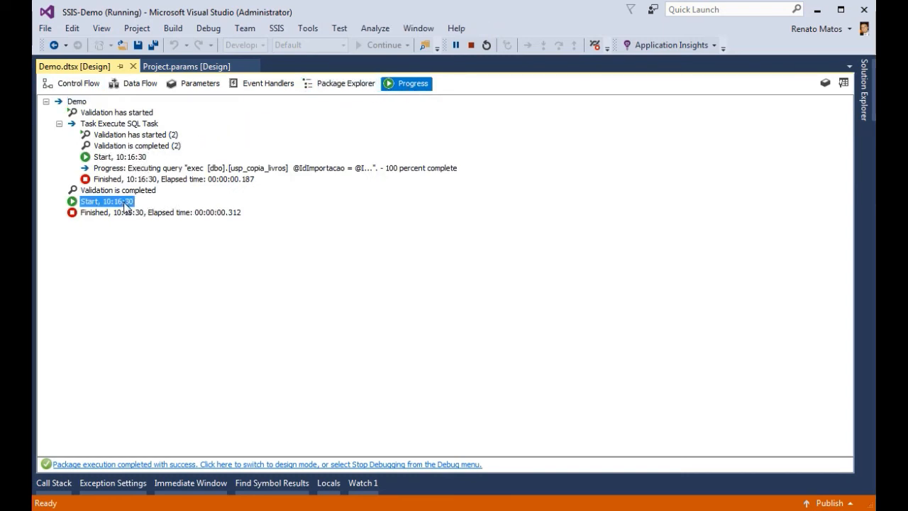
left_click(196, 212)
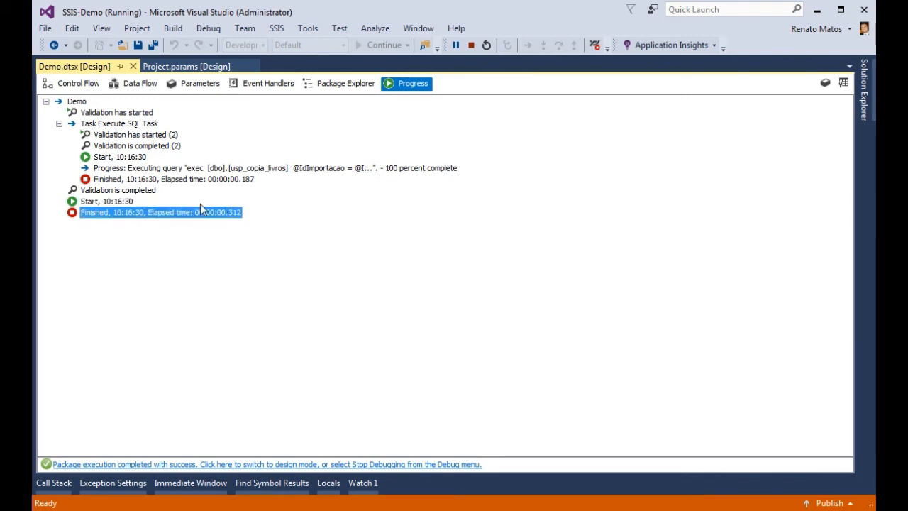
left_click(92, 88)
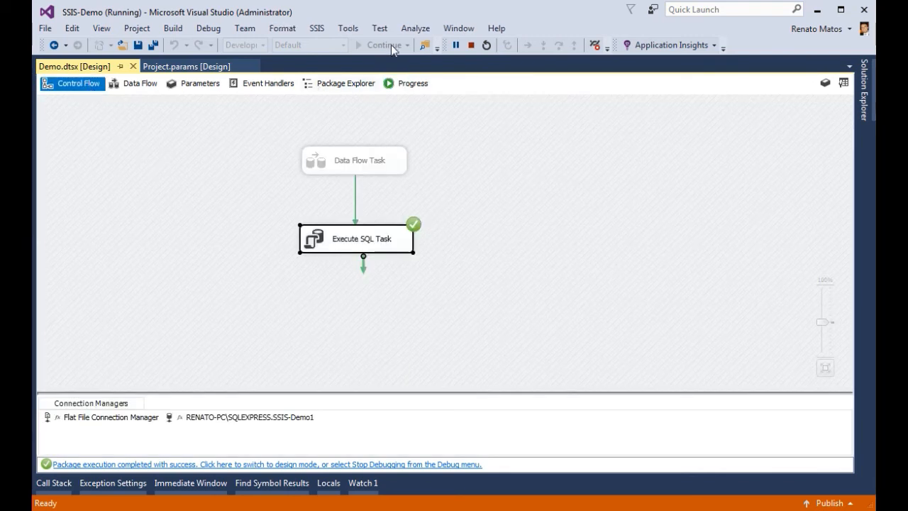
left_click(472, 45)
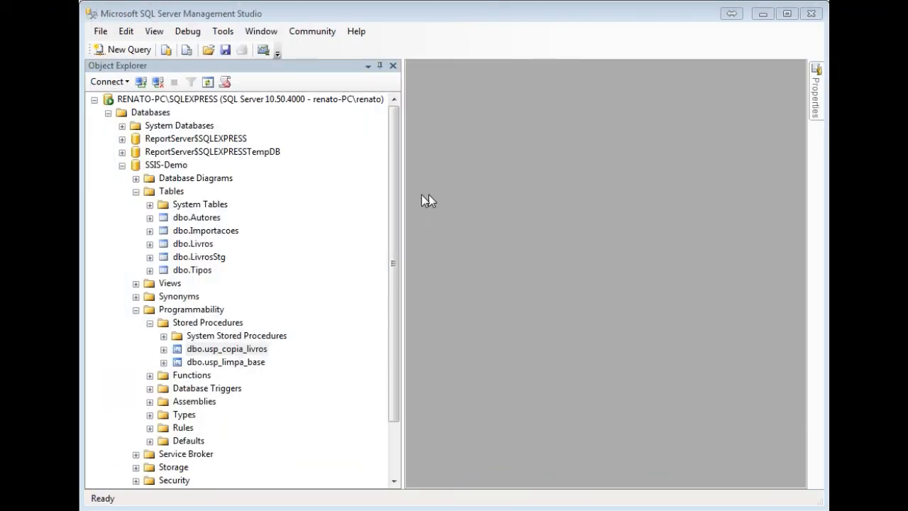
In SQL Server Management Studio, query the top 1000 rows of dbo.LivrosStg and examine the imported values across its columns
right_click(213, 257)
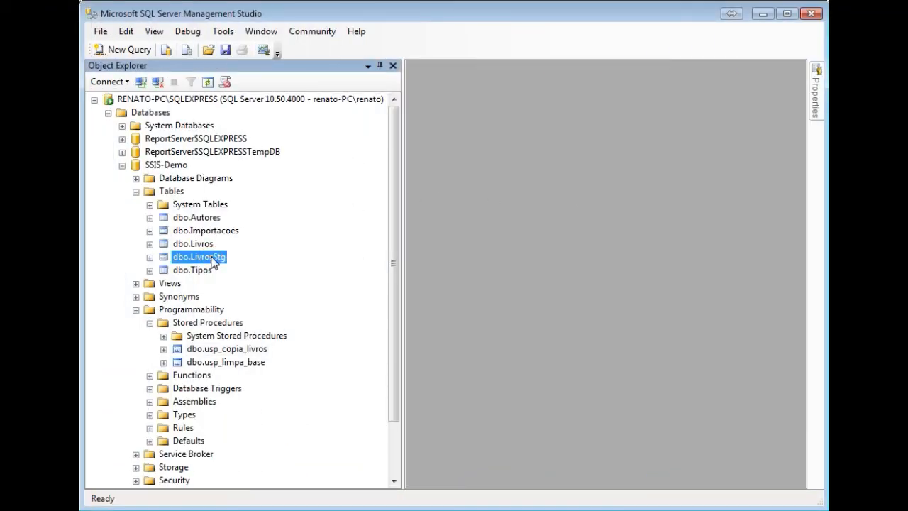
left_click(262, 297)
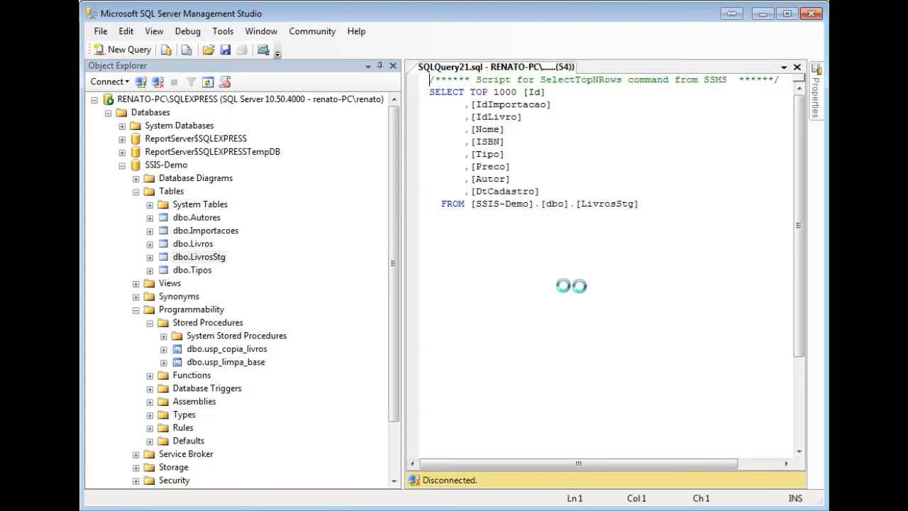
left_click(618, 331)
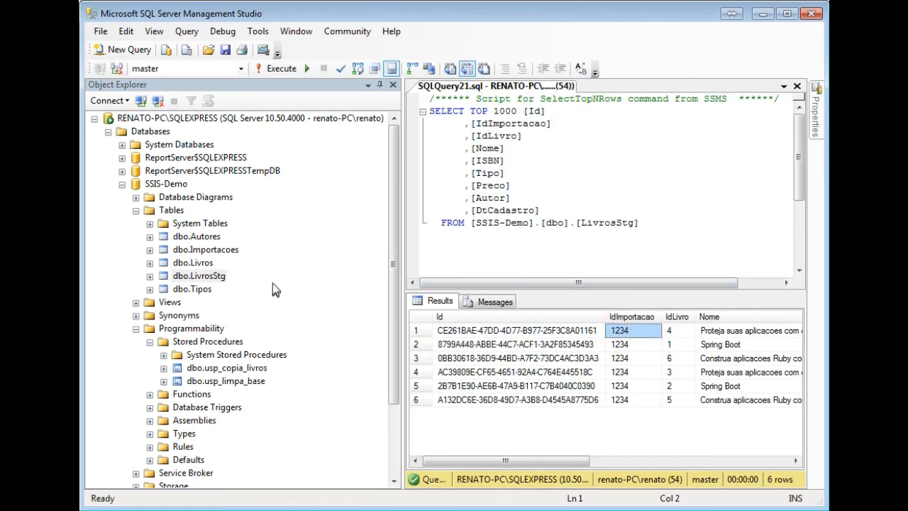
key("Right")
key("Right")
key("Right")
key("Right")
key("Right")
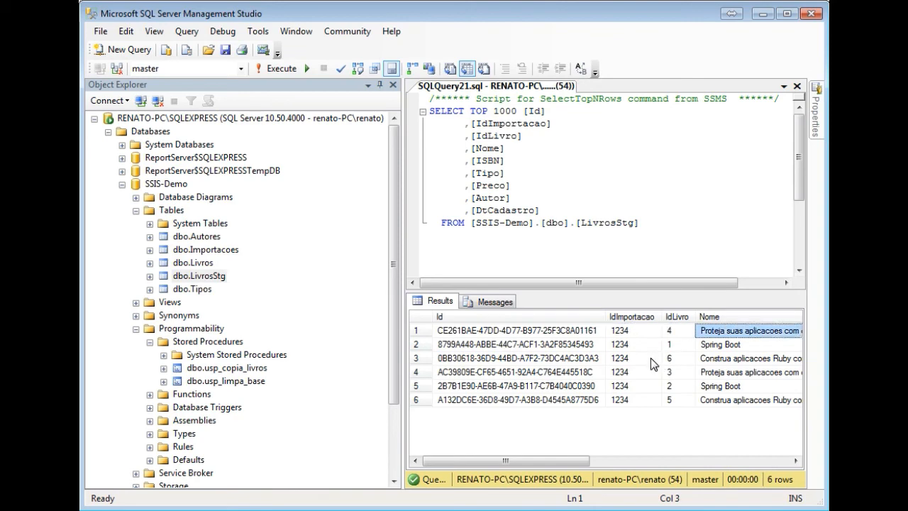
key("Left")
key("Left")
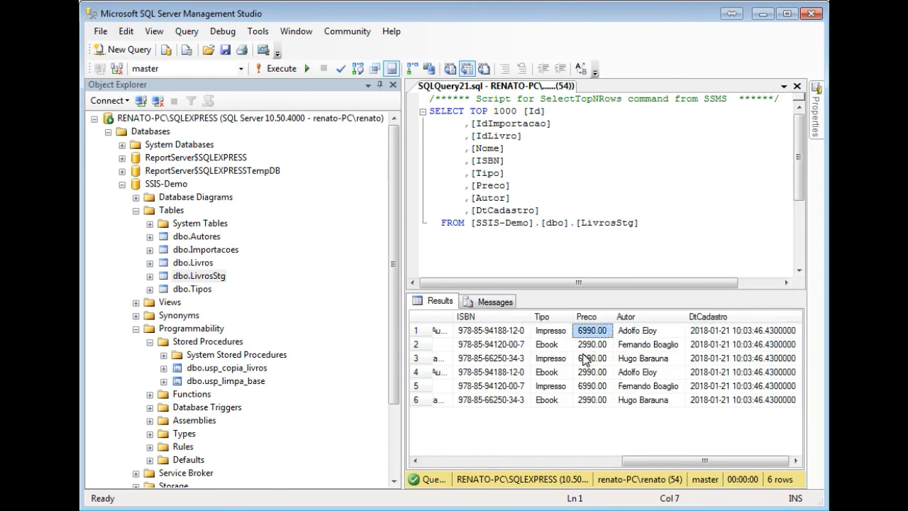
key("Left")
key("Left")
key("Left")
key("Left")
key("Left")
key("Left")
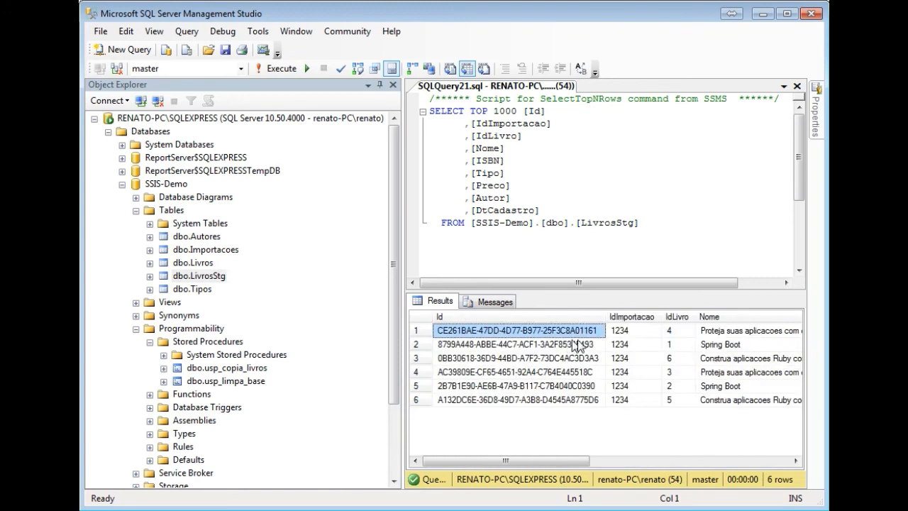
key("Right")
key("Right")
key("Right")
key("Right")
key("Right")
key("Right")
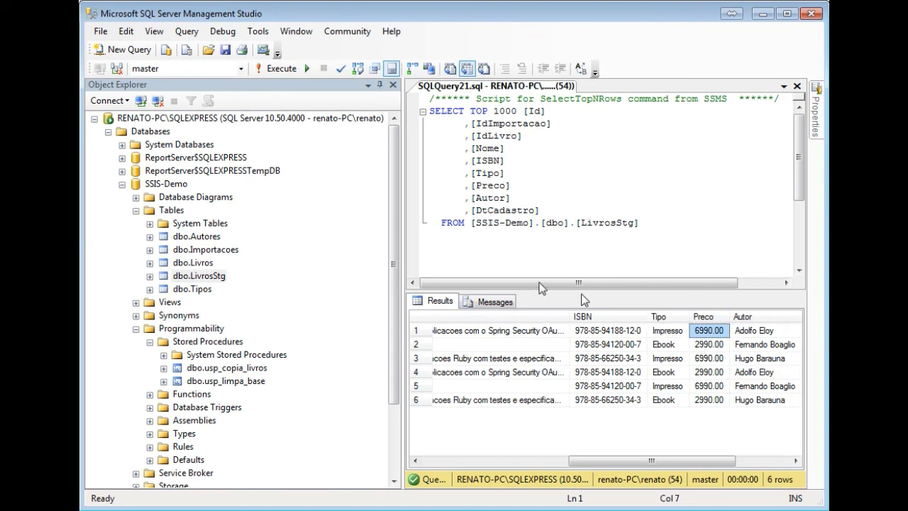
Query the top 1000 rows of dbo.Autores to check the authors copied by the procedure
left_click(212, 240)
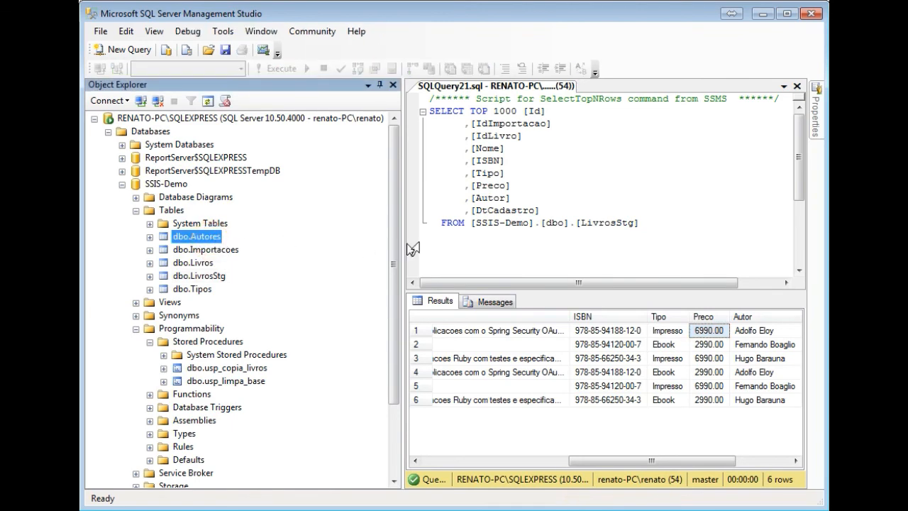
right_click(213, 237)
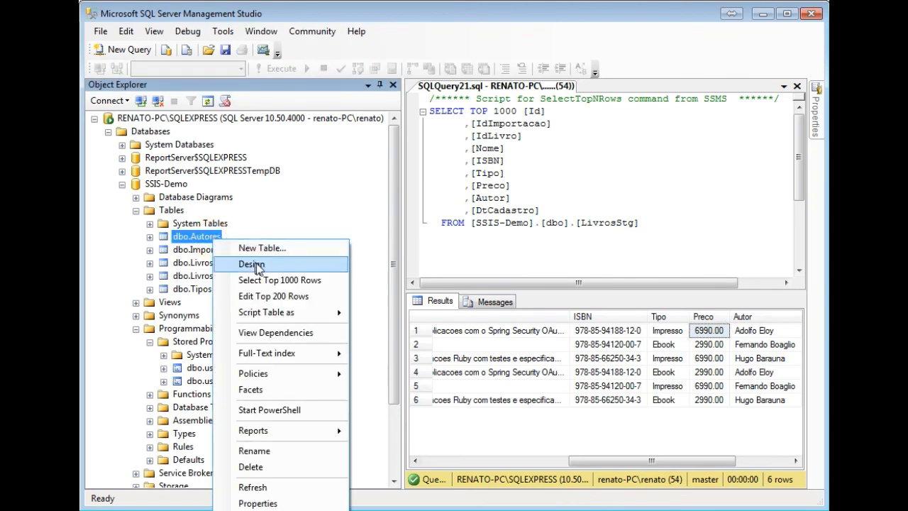
left_click(266, 221)
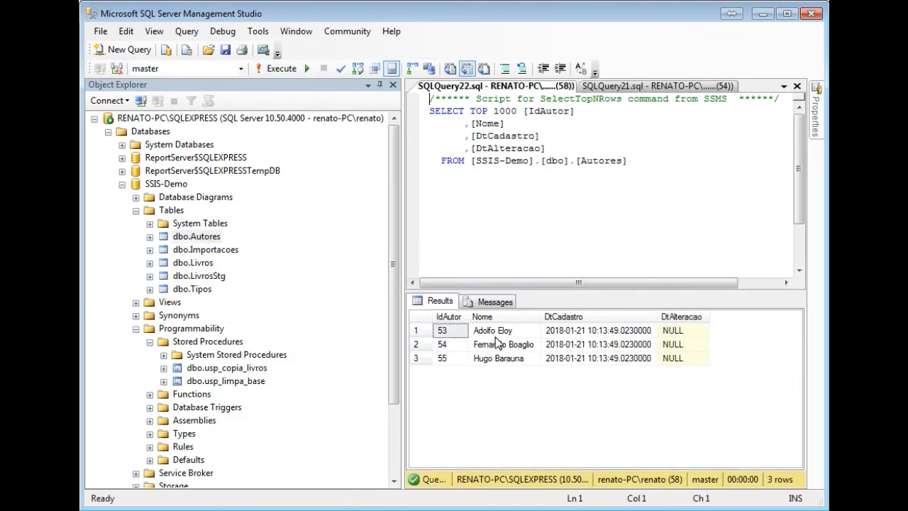
Query the top 1000 rows of dbo.Importacoes and of dbo.Livros to check their contents
right_click(218, 254)
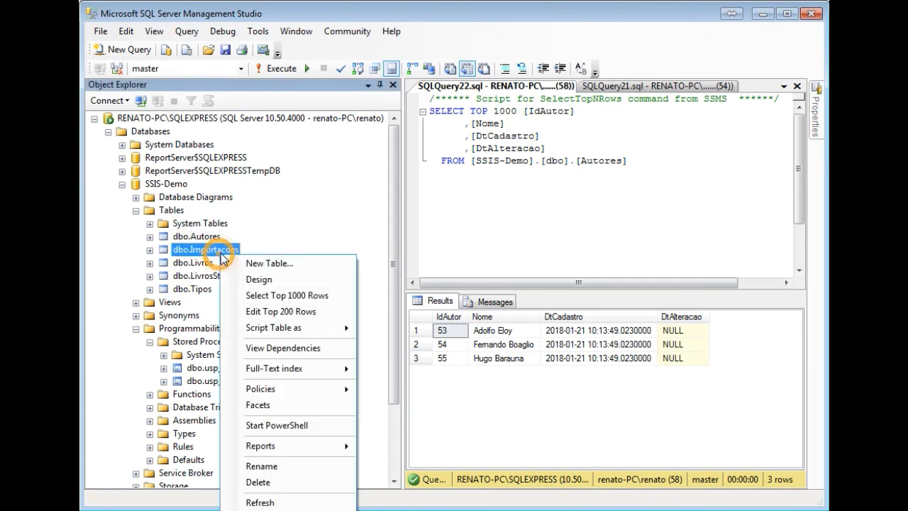
left_click(284, 296)
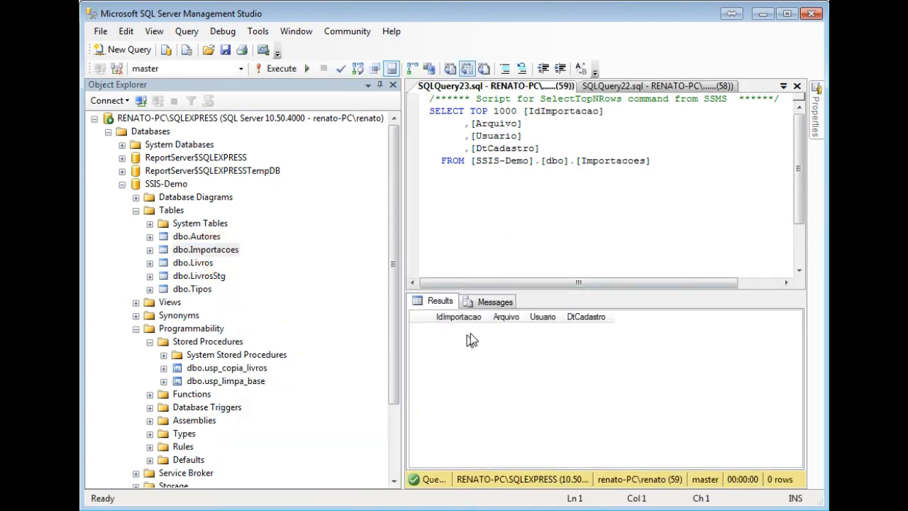
right_click(211, 263)
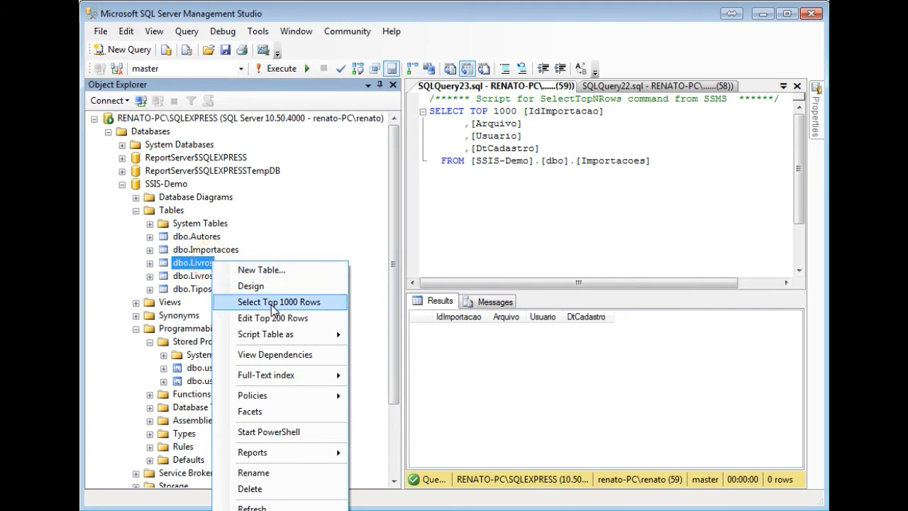
left_click(273, 302)
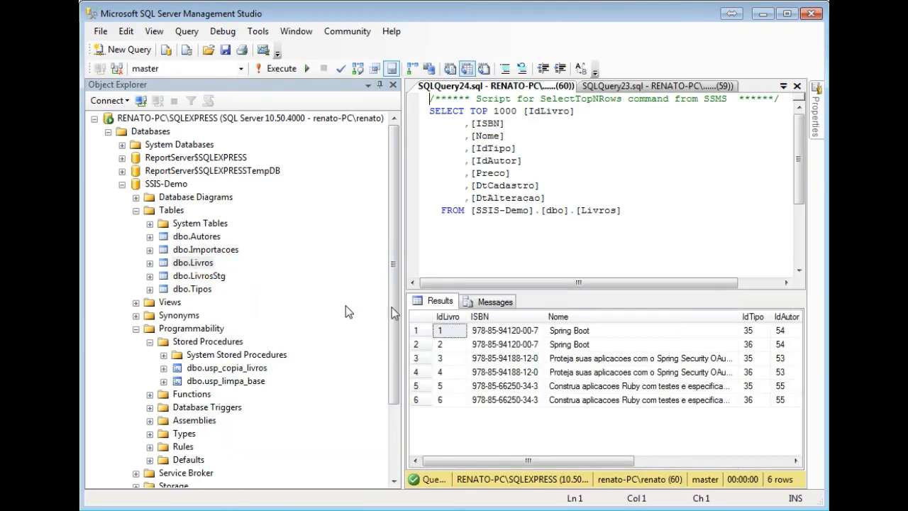
Examine the dbo.Livros query results across the IdTipo, IdAutor, Preco, DtCadastro and DtAlteracao columns
left_click(499, 359)
key("Right")
key("Right")
key("Right")
key("Right")
key("Right")
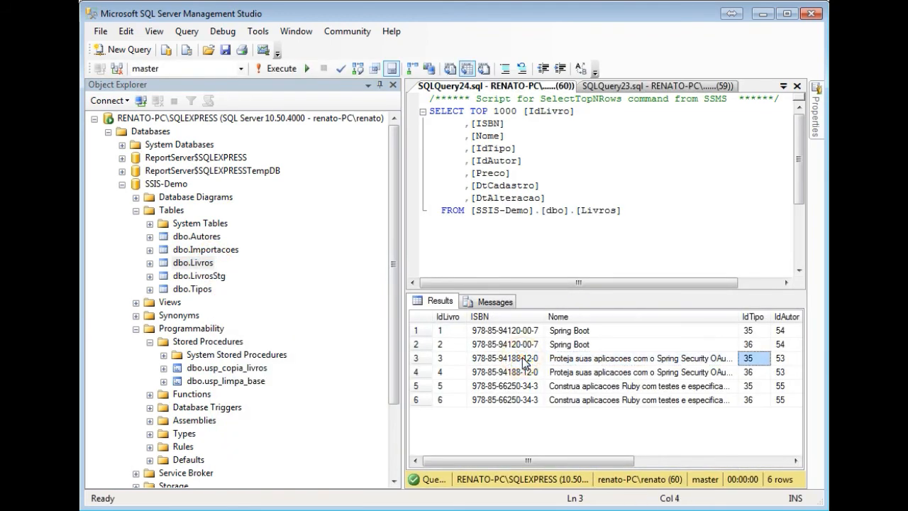
key("Left")
key("Left")
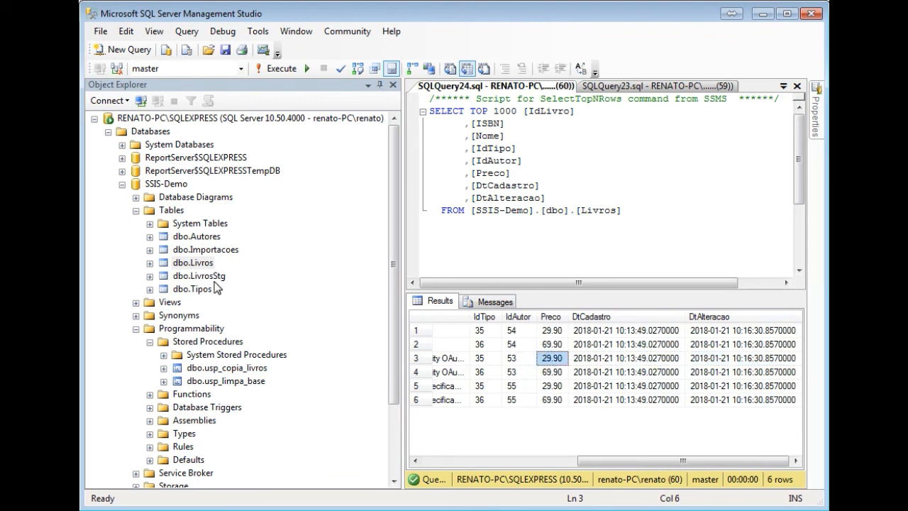
Query the top 1000 rows of dbo.Tipos to check the book types copied by the procedure
left_click(210, 291)
right_click(210, 290)
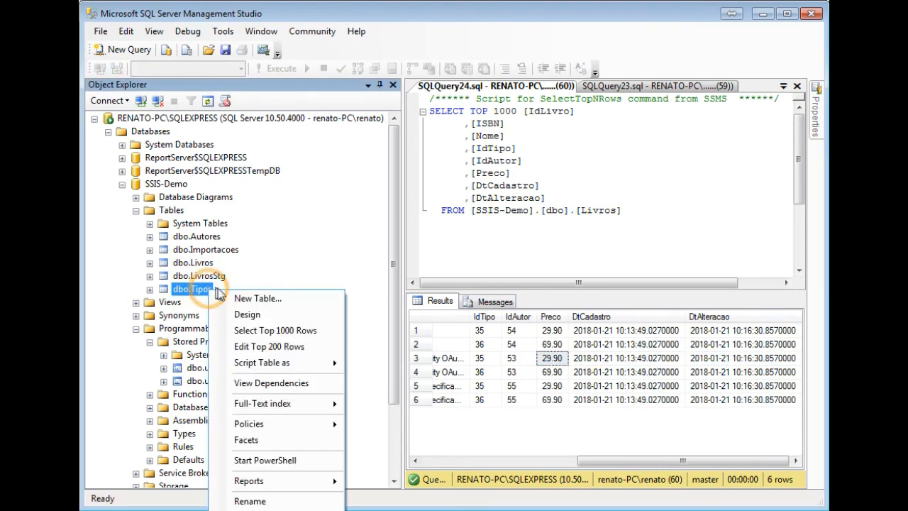
left_click(254, 331)
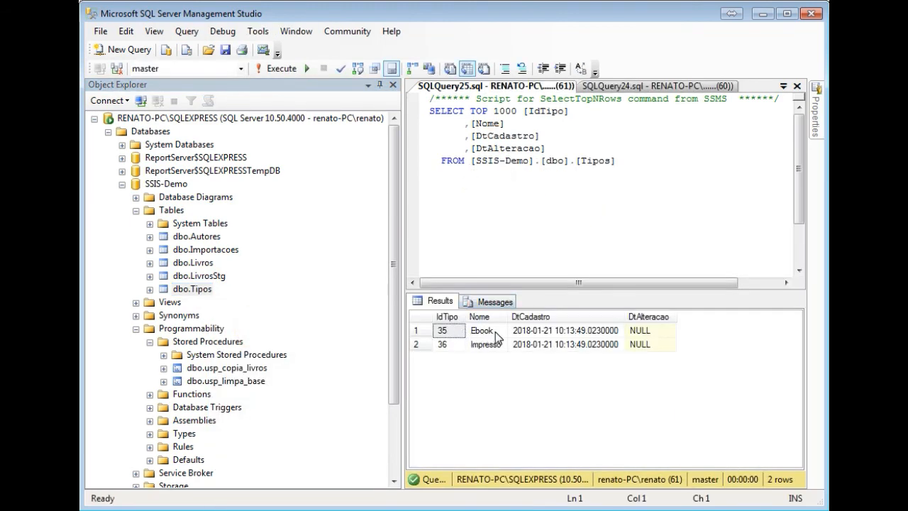
Open the script of dbo.usp_copia_livros for modification and examine the select that feeds new types into Tipos
right_click(254, 372)
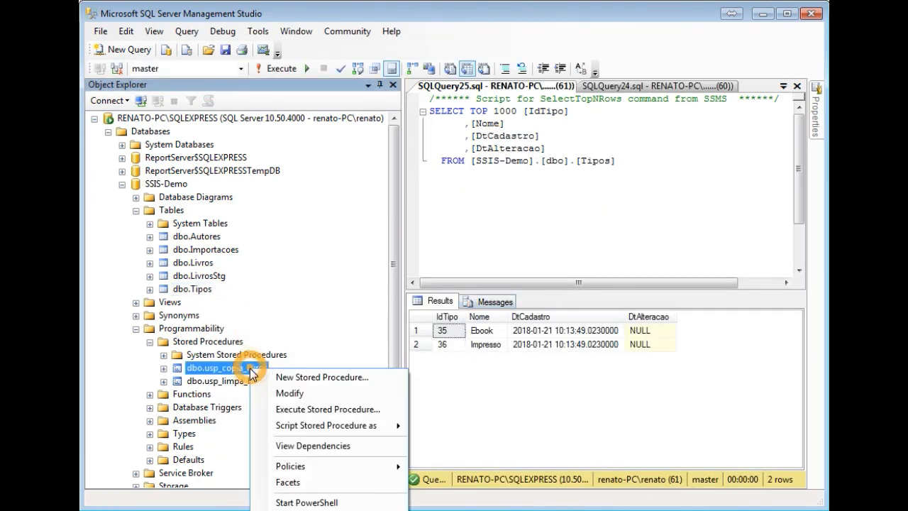
left_click(262, 393)
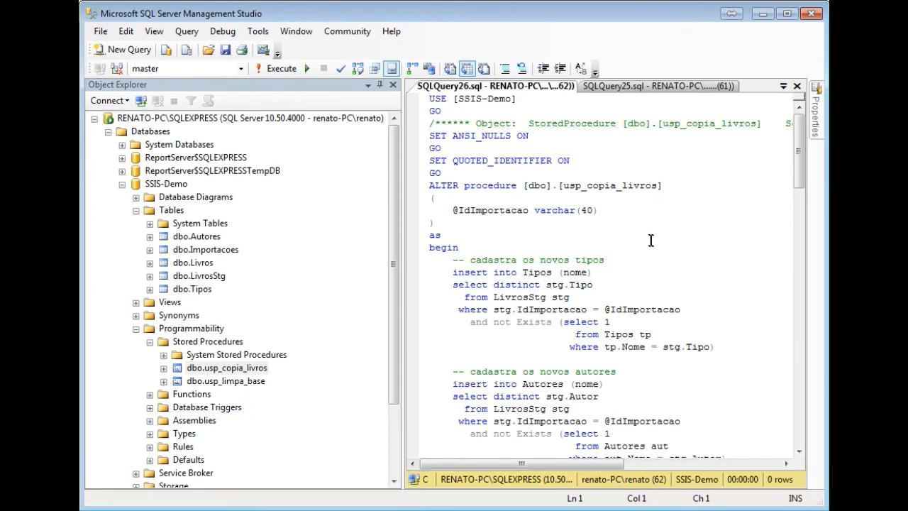
scroll(604, 270, "down", 2)
left_click_drag(453, 210, 736, 273)
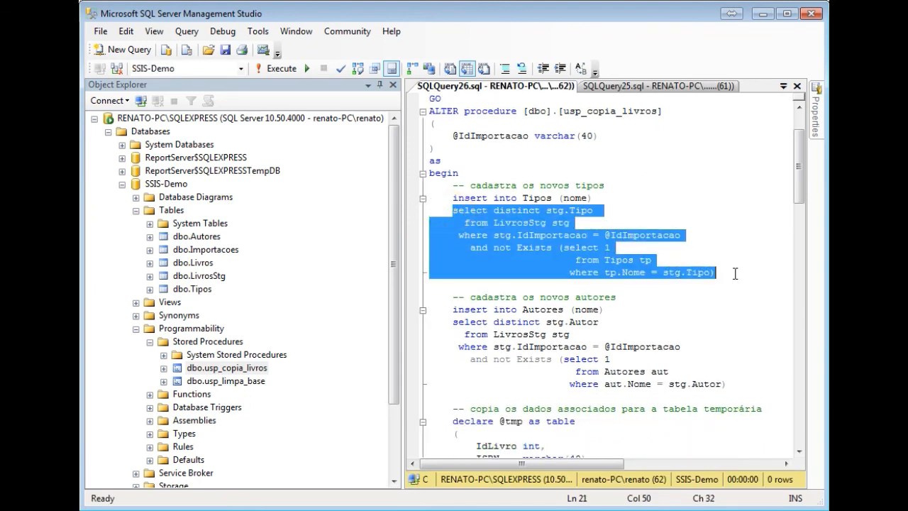
left_click(683, 260)
left_click(441, 210)
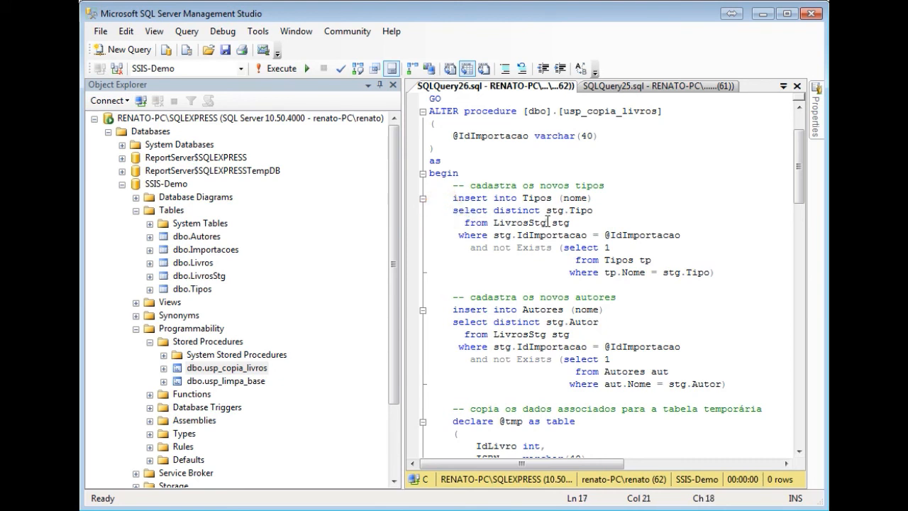
double_click(447, 210)
left_click_drag(501, 222, 701, 274)
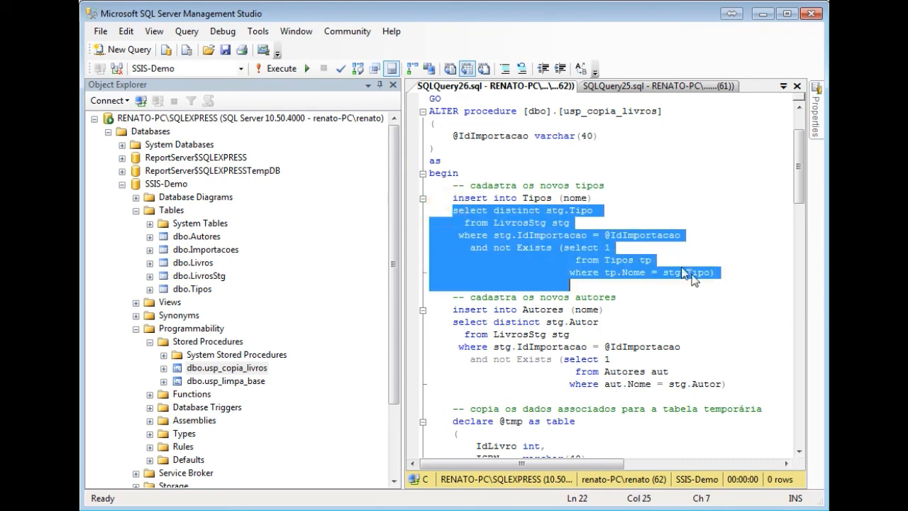
left_click(670, 259)
Examine the IdImportacao filter, the not-exists check against Tipos and the insert line in the new types block
left_click_drag(494, 235, 583, 238)
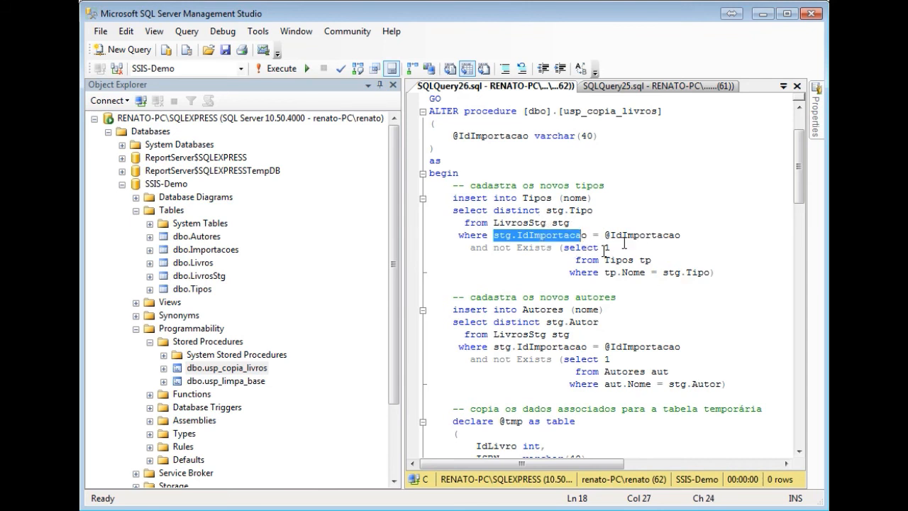
double_click(616, 260)
left_click_drag(455, 210, 691, 254)
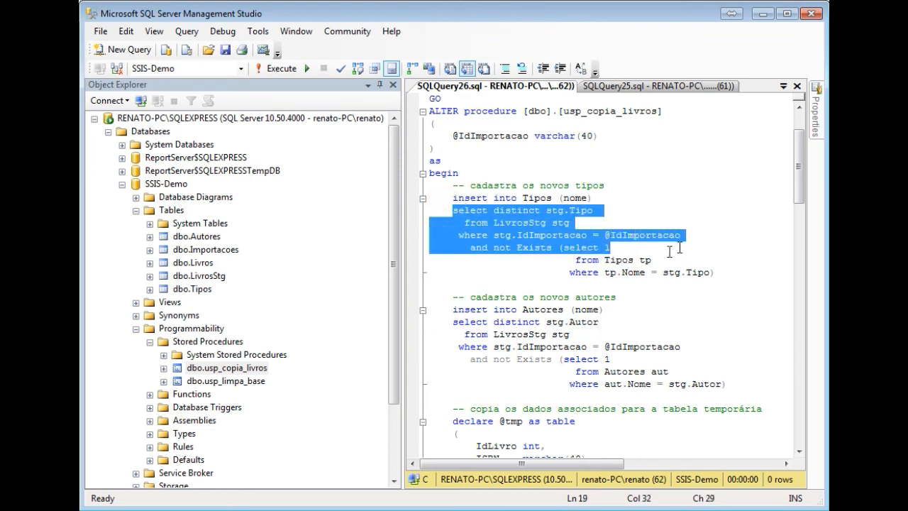
left_click(606, 212)
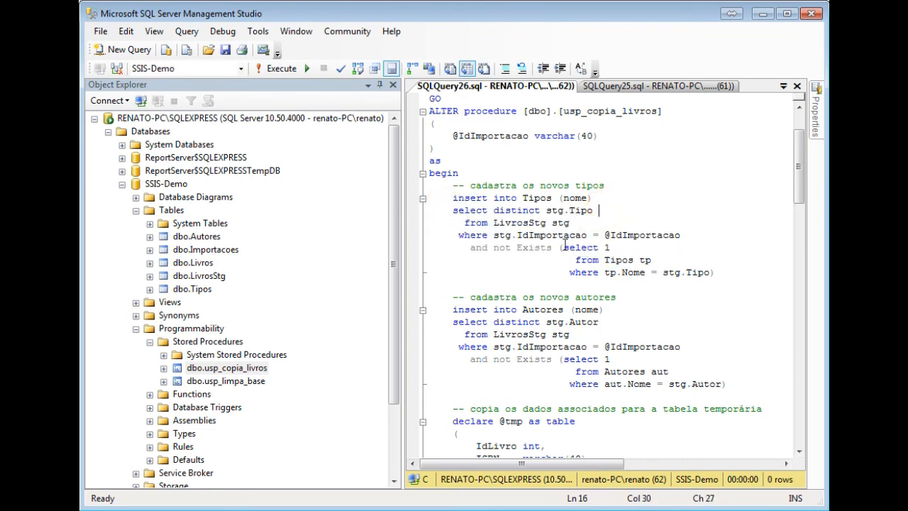
left_click_drag(564, 247, 602, 256)
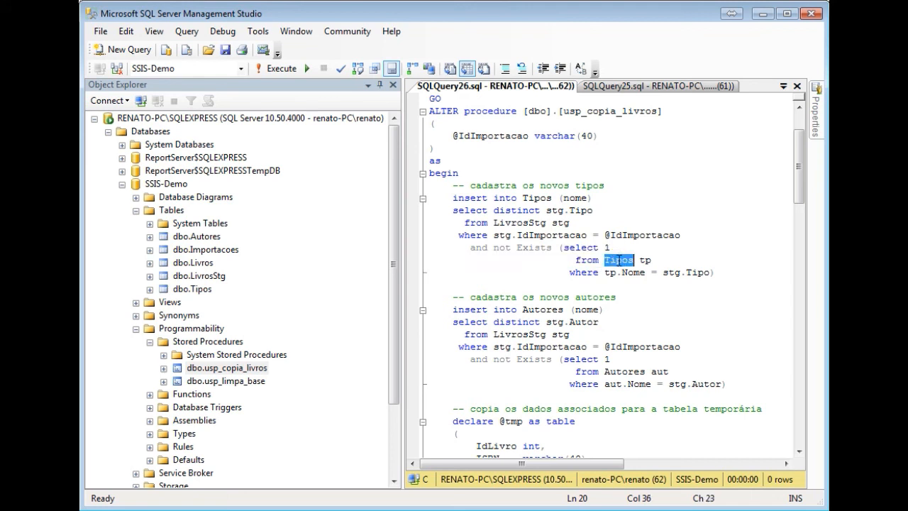
double_click(618, 260)
left_click_drag(454, 198, 590, 198)
scroll(594, 204, "down", 2)
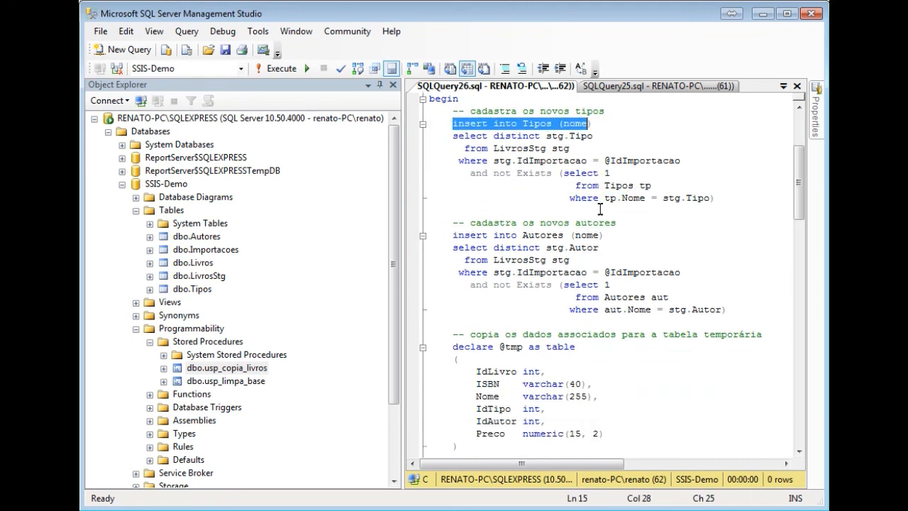
left_click_drag(449, 235, 756, 308)
scroll(702, 284, "down", 4)
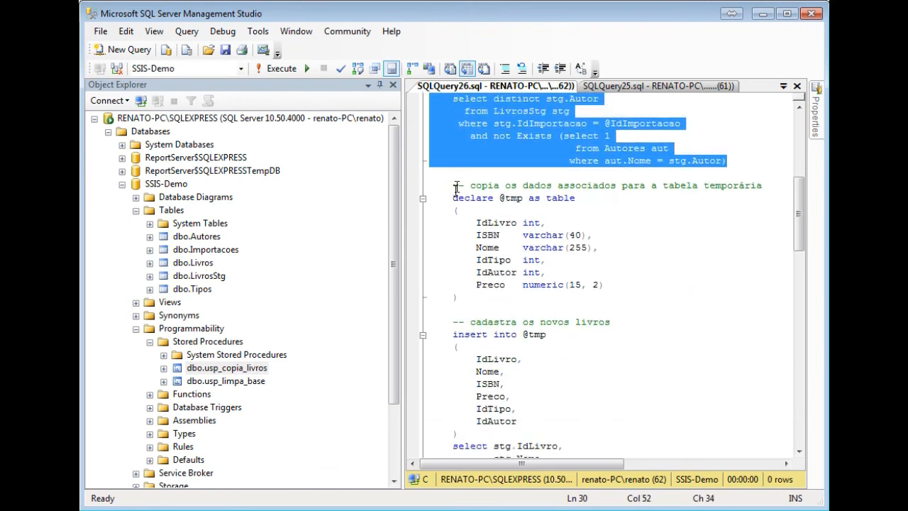
left_click_drag(454, 186, 491, 298)
left_click(605, 274)
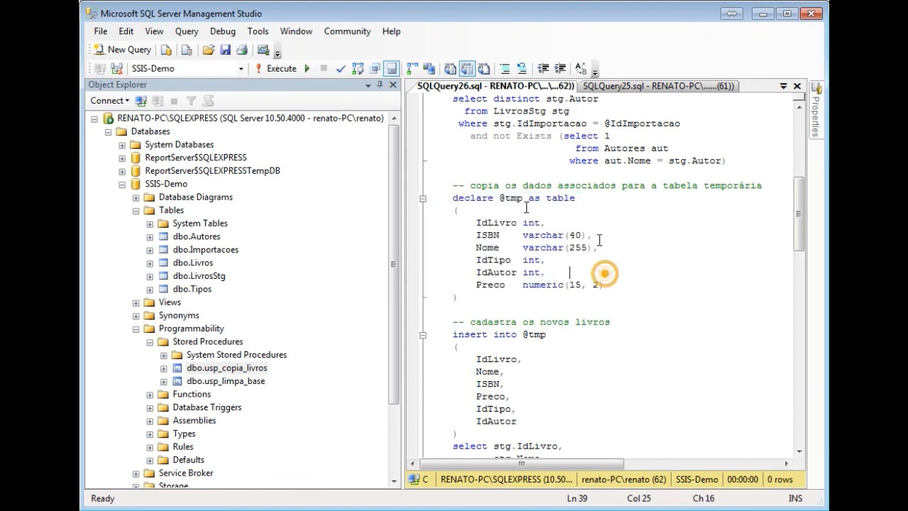
scroll(599, 241, "down", 4)
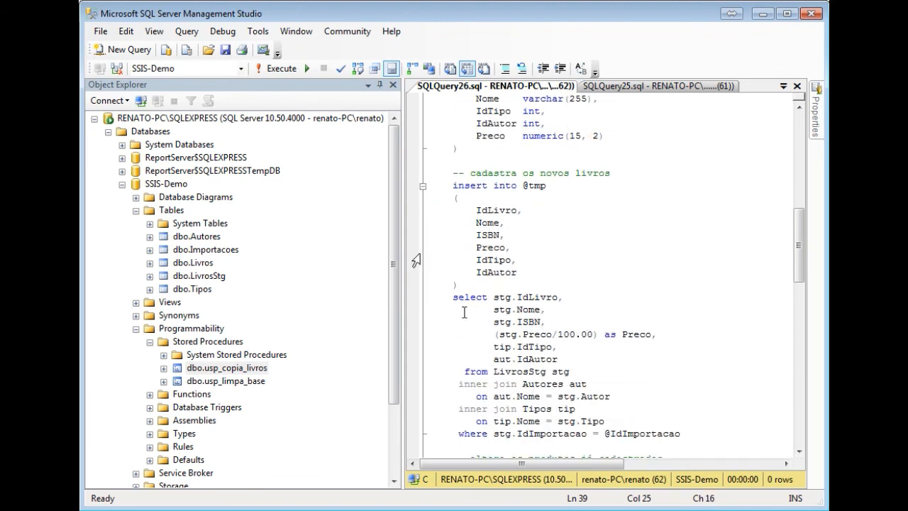
double_click(534, 383)
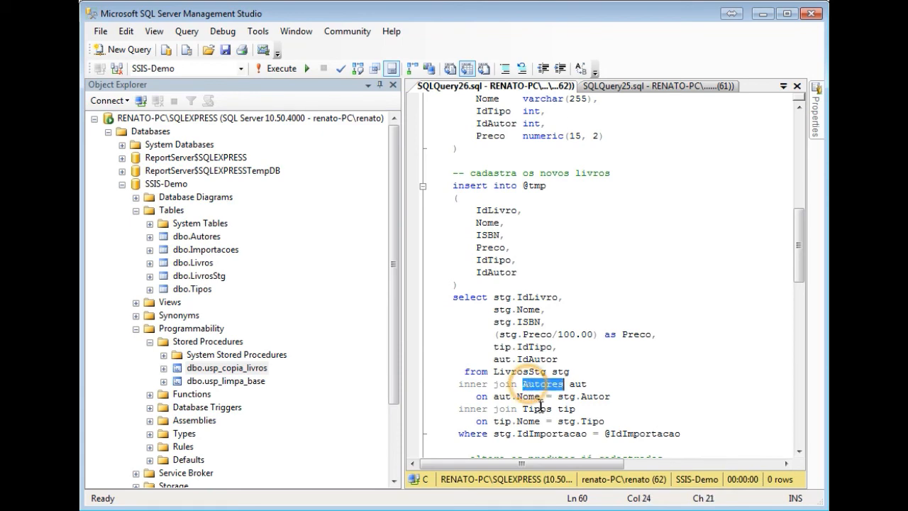
double_click(537, 409)
scroll(617, 332, "down", 1)
scroll(617, 332, "down", 5)
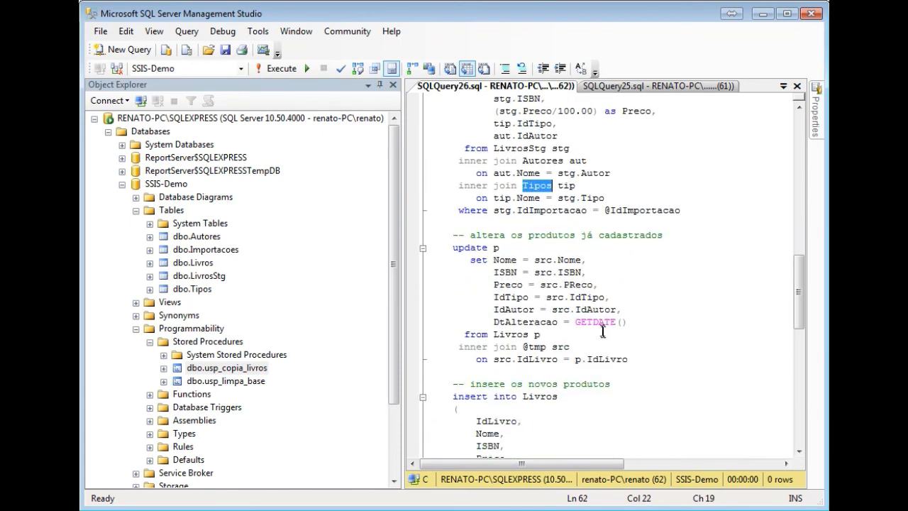
left_click_drag(452, 248, 685, 357)
left_click(681, 356)
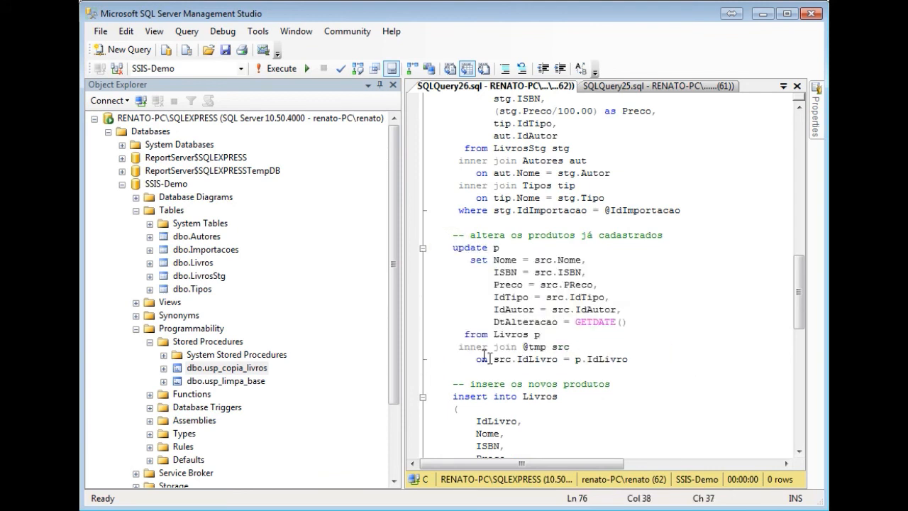
left_click_drag(471, 359, 647, 356)
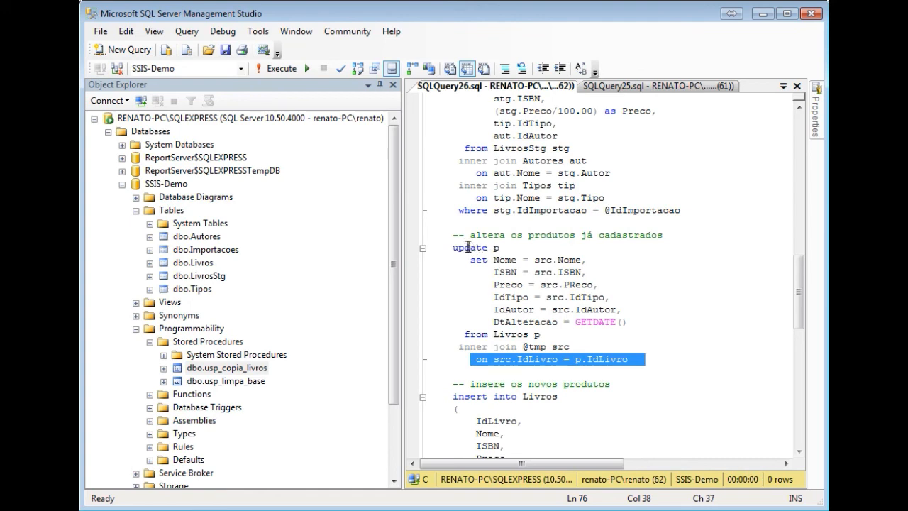
left_click_drag(452, 250, 454, 336)
left_click(660, 320)
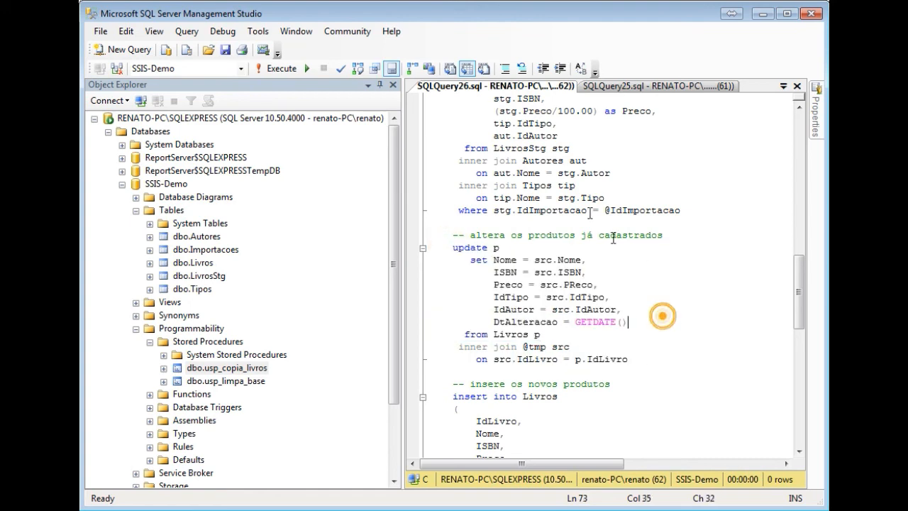
scroll(594, 199, "up", 2)
scroll(595, 200, "up", 4)
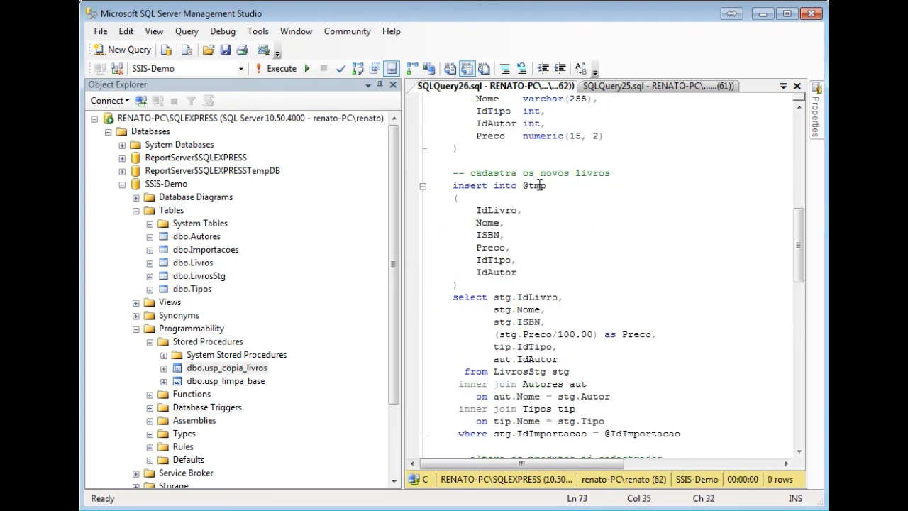
double_click(539, 185)
scroll(540, 185, "down", 1)
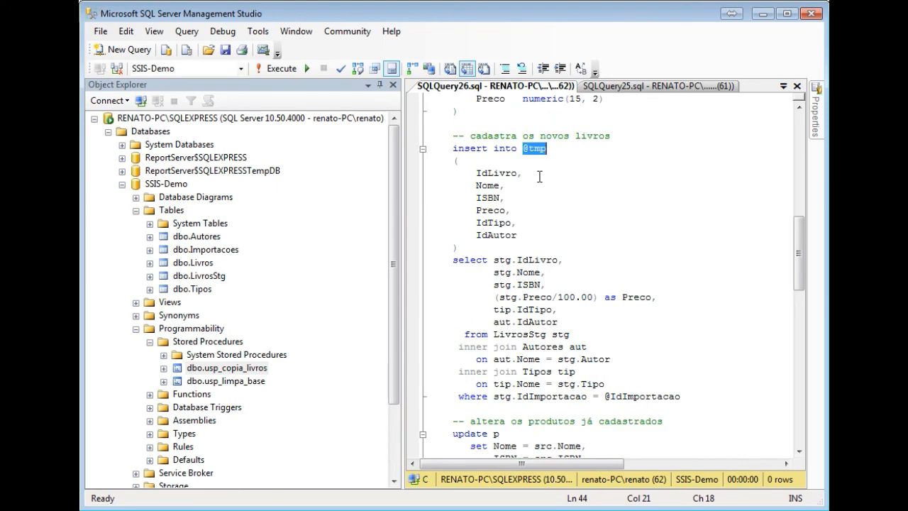
scroll(539, 177, "up", 5)
scroll(549, 186, "up", 2)
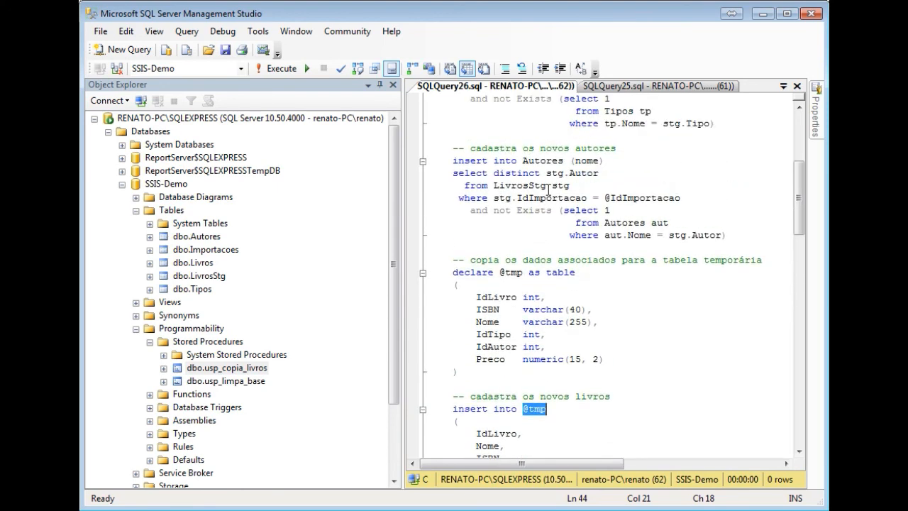
scroll(546, 180, "up", 3)
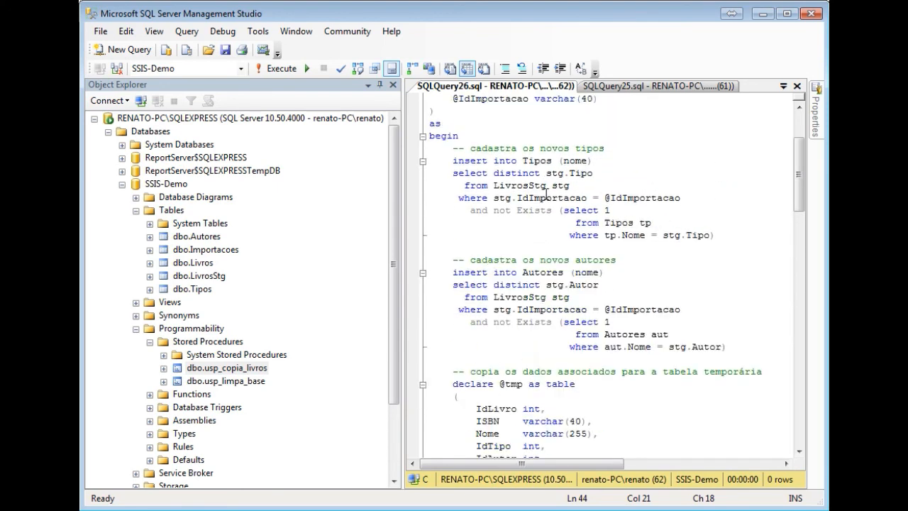
left_click(569, 172)
scroll(547, 183, "down", 5)
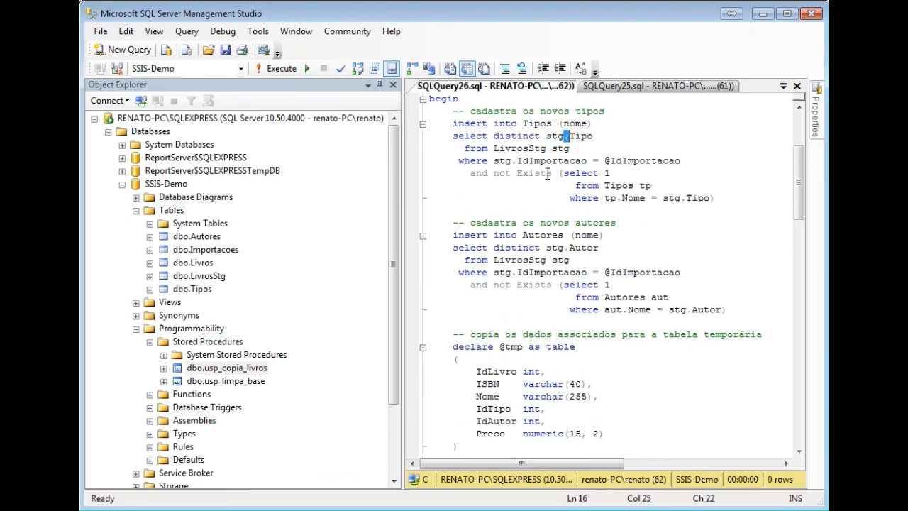
scroll(549, 183, "down", 6)
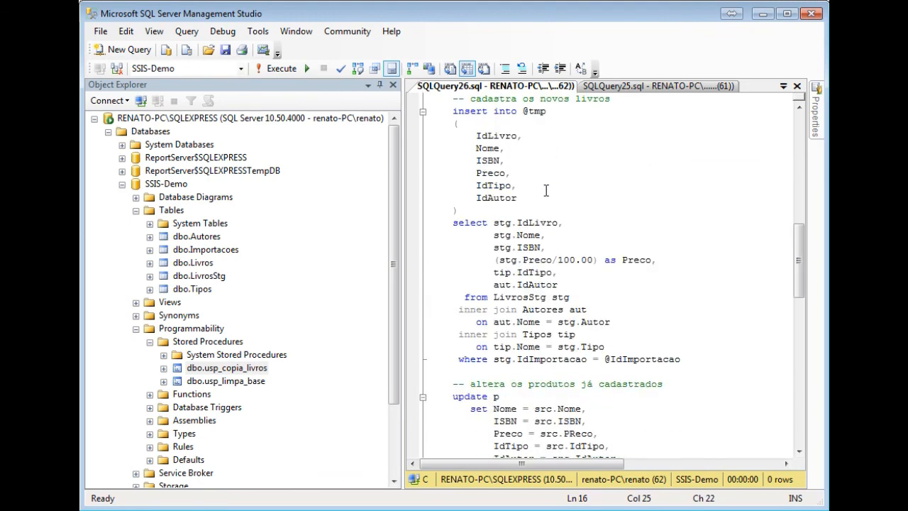
scroll(545, 170, "up", 1)
scroll(540, 154, "down", 3)
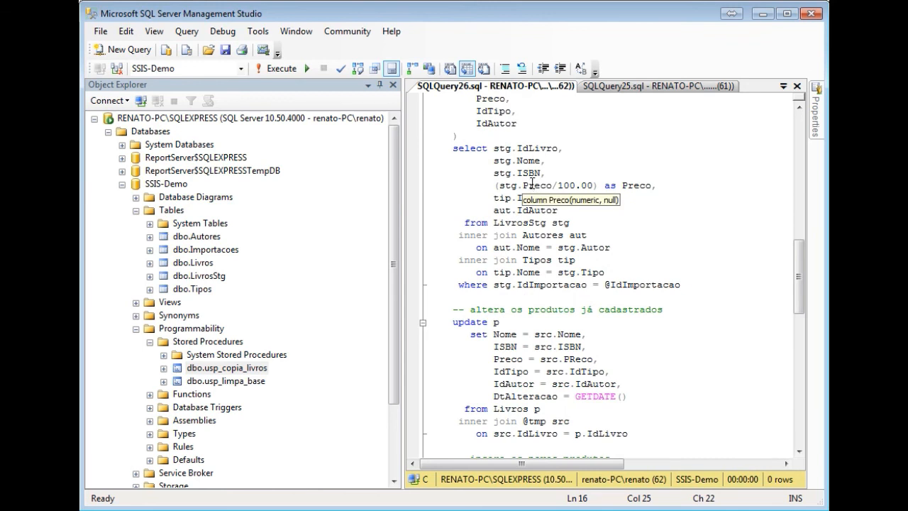
left_click_drag(481, 182, 599, 185)
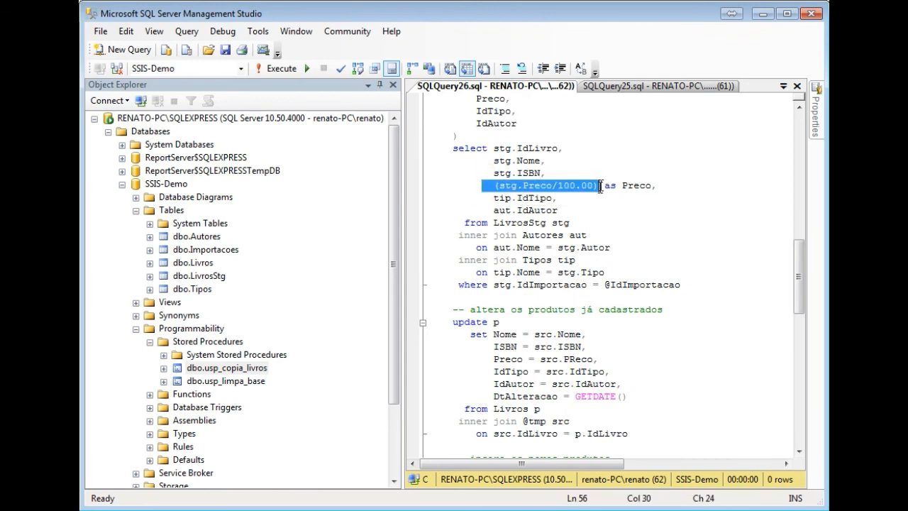
scroll(560, 188, "down", 2)
scroll(560, 188, "down", 1)
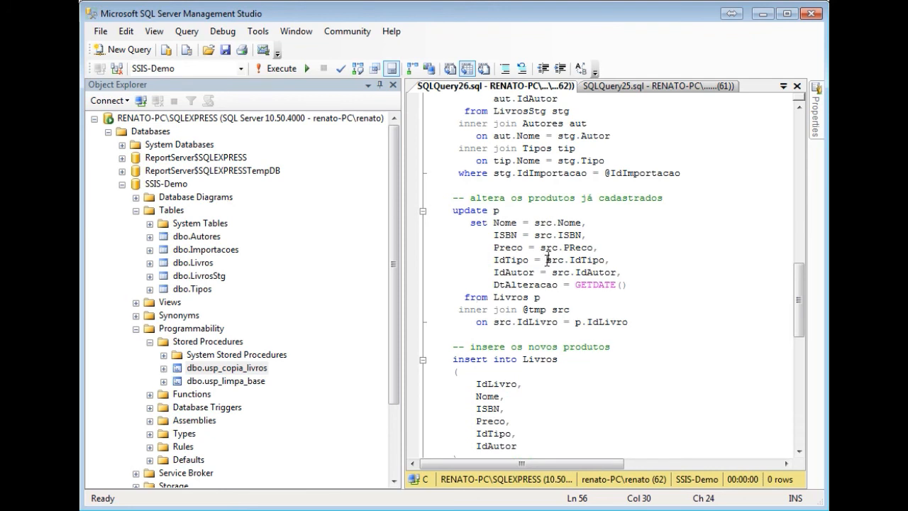
left_click(471, 324)
key("shift+End")
scroll(603, 306, "down", 5)
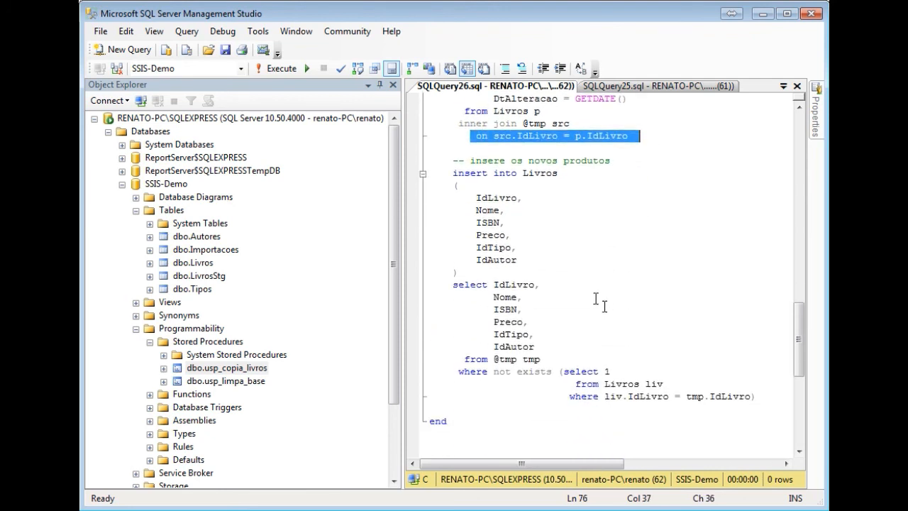